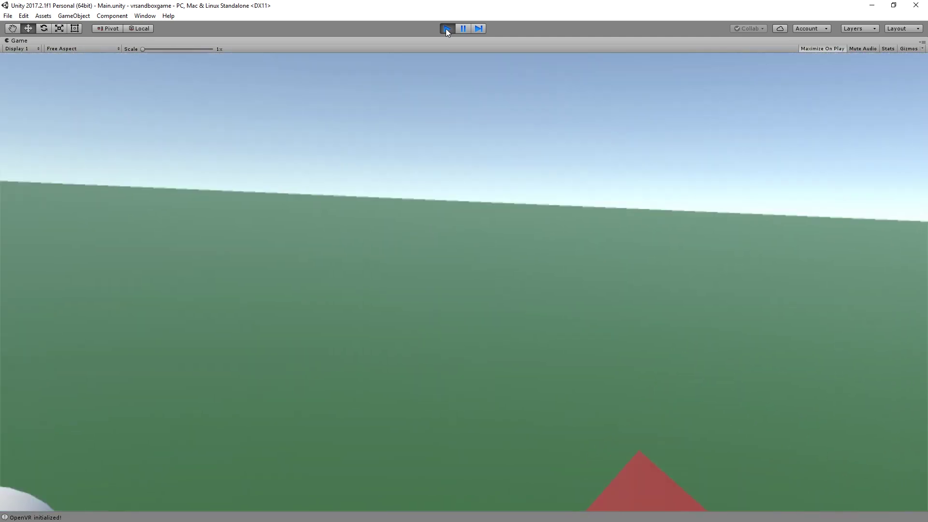
Stop the running game, switch to the browser and accept the terms for the Oculus Hand Models 1.0 download.
{"action": "left_click", "coordinate": [446, 29]}
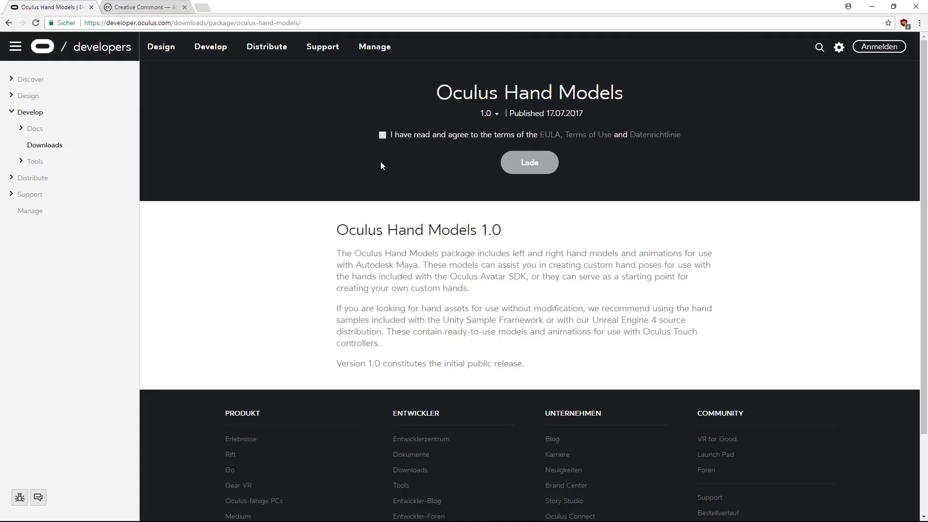
{"action": "left_click", "coordinate": [383, 135]}
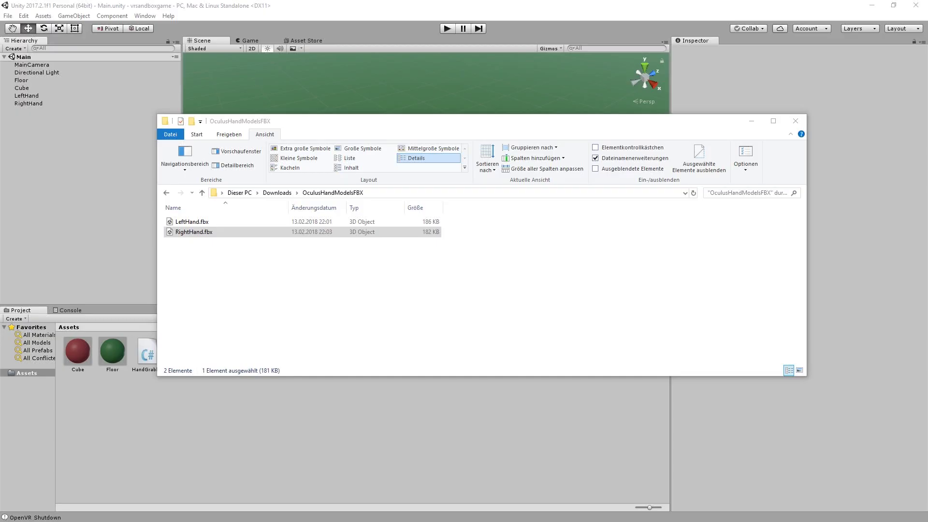
Import LeftHand.fbx and RightHand.fbx from the OculusHandModelsFBX folder into the Unity project's Assets, and minimize the file window.
{"action": "left_click", "coordinate": [302, 295]}
{"action": "left_click_drag", "start_coordinate": [259, 261], "coordinate": [139, 446]}
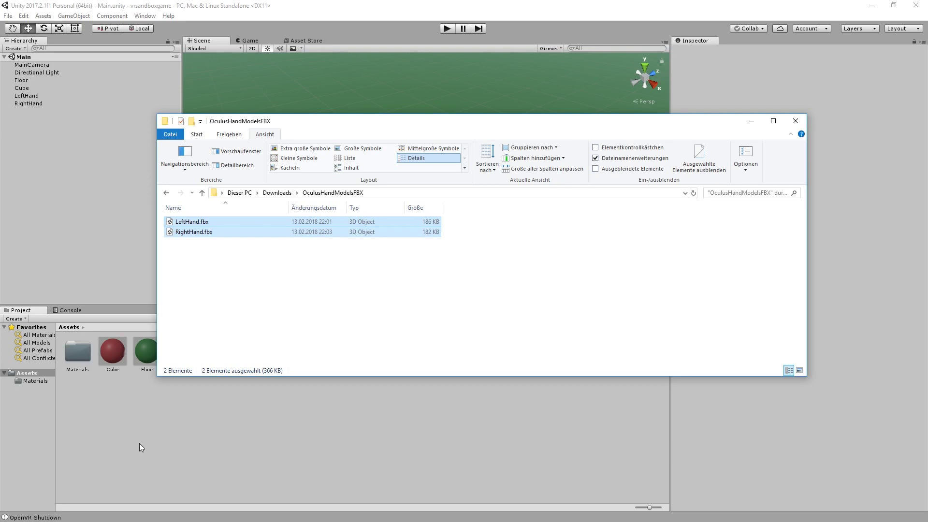
{"action": "left_click", "coordinate": [751, 121]}
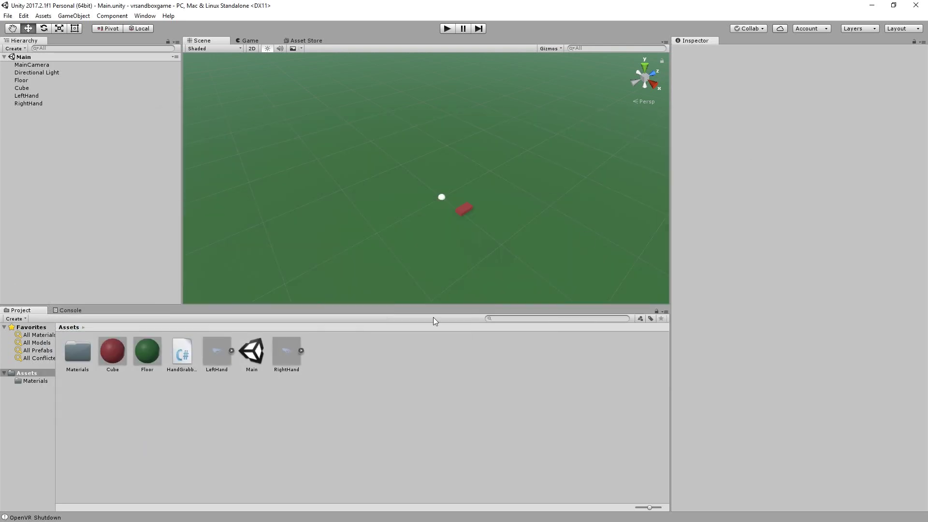
Add the LeftHand model as a child of the LeftHand object and rename it LeftHandSkinnedMesh.
{"action": "left_click_drag", "start_coordinate": [227, 353], "coordinate": [38, 99]}
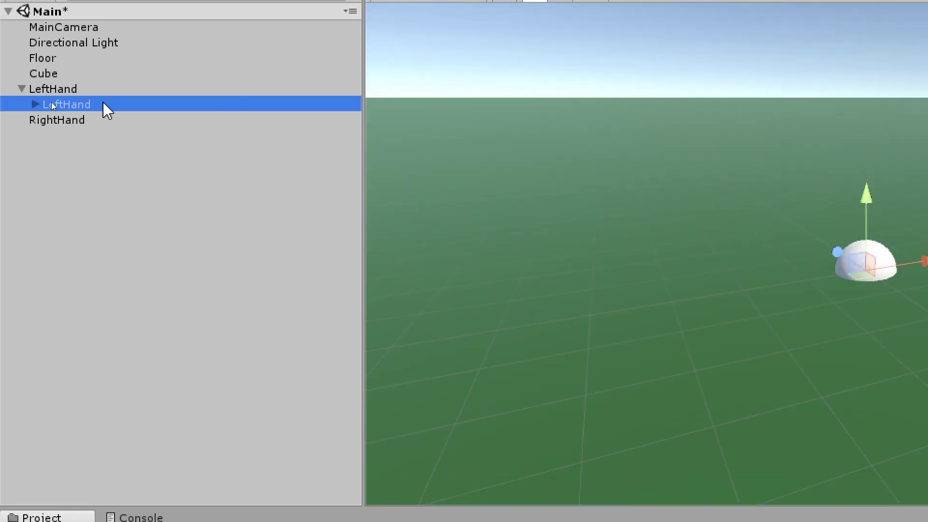
{"action": "left_click", "coordinate": [51, 103]}
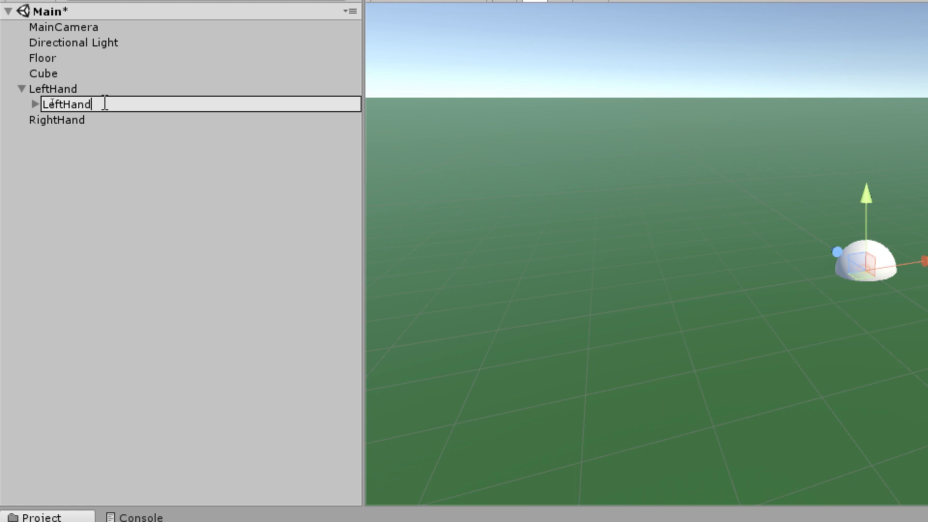
{"action": "type", "text": "SkinnedMesh"}
{"action": "key", "text": "Return"}
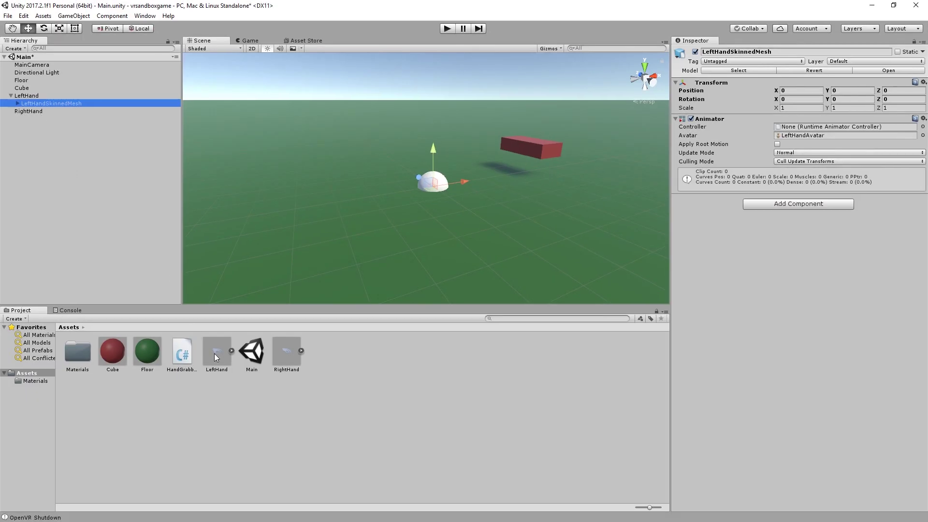
Add the LeftHand model as a child of the RightHand object and rename it RightHandSkinnedMesh.
{"action": "left_click_drag", "start_coordinate": [214, 355], "coordinate": [34, 112]}
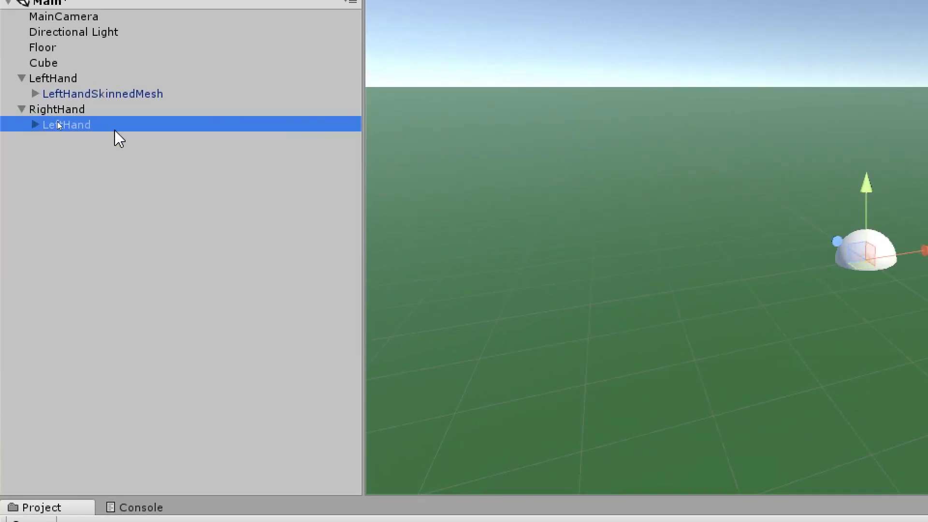
{"action": "left_click", "coordinate": [114, 130]}
{"action": "type", "text": "R"}
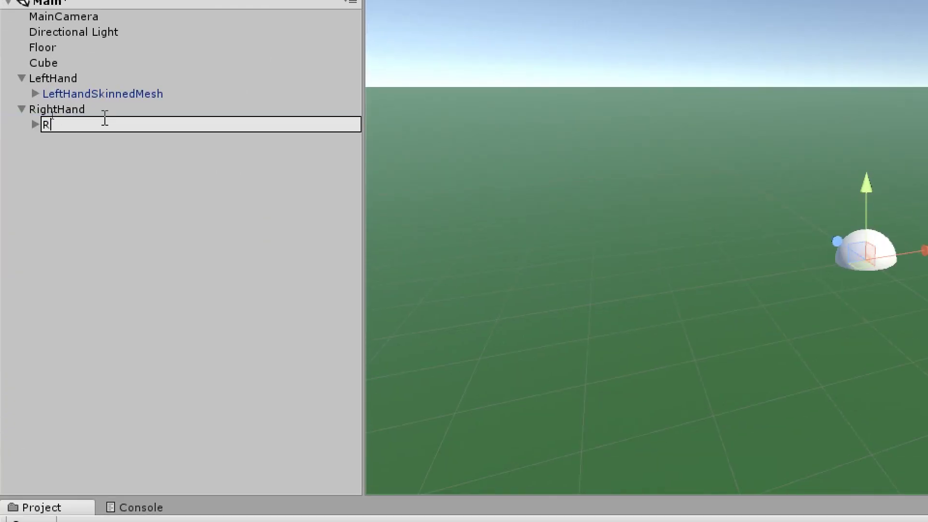
{"action": "type", "text": "ightHandSkinnedMesh"}
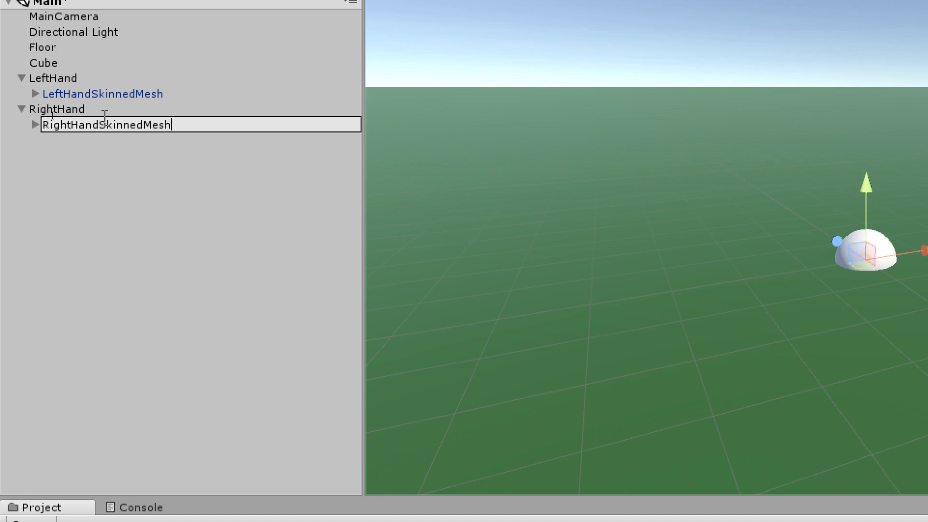
{"action": "key", "text": "Return"}
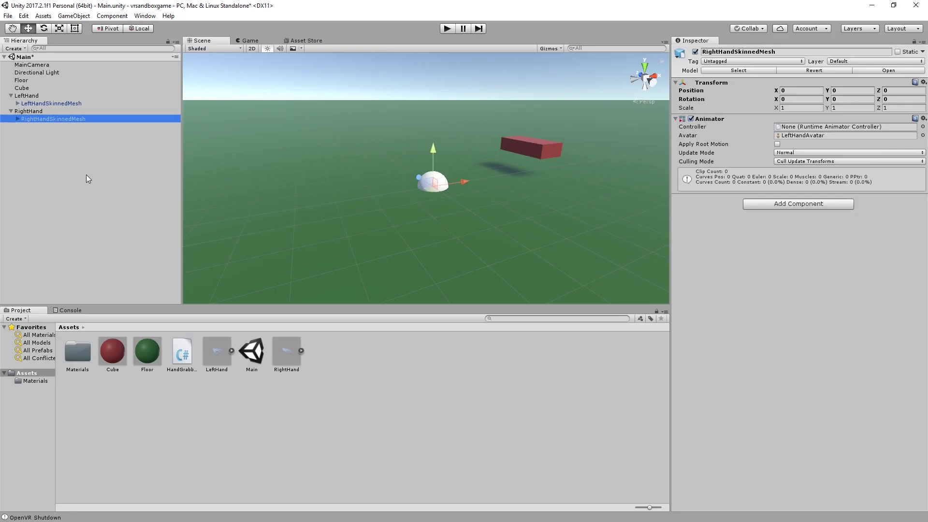
Set the scale of both the LeftHand and RightHand parent objects to 1 on X, Y and Z.
{"action": "left_click", "coordinate": [413, 169]}
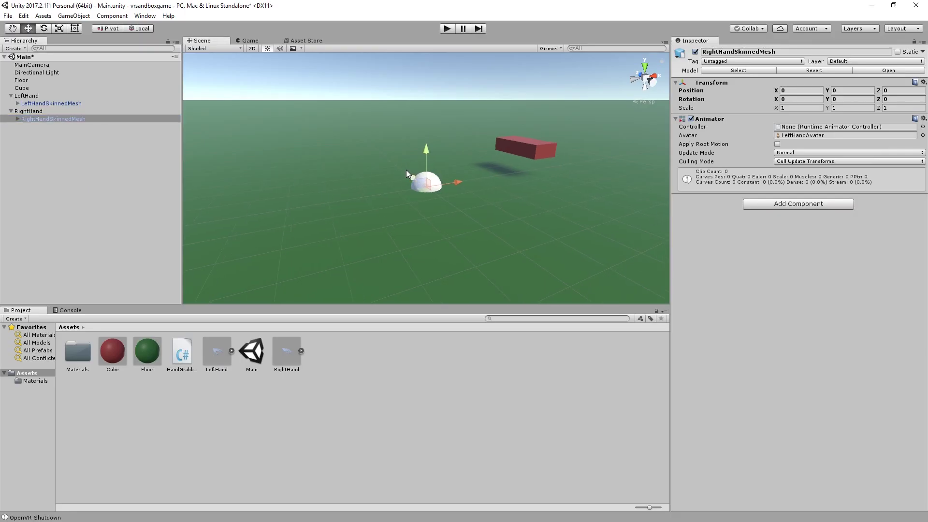
{"action": "key", "text": "f"}
{"action": "left_click_drag", "start_coordinate": [381, 177], "coordinate": [315, 200], "text": "alt"}
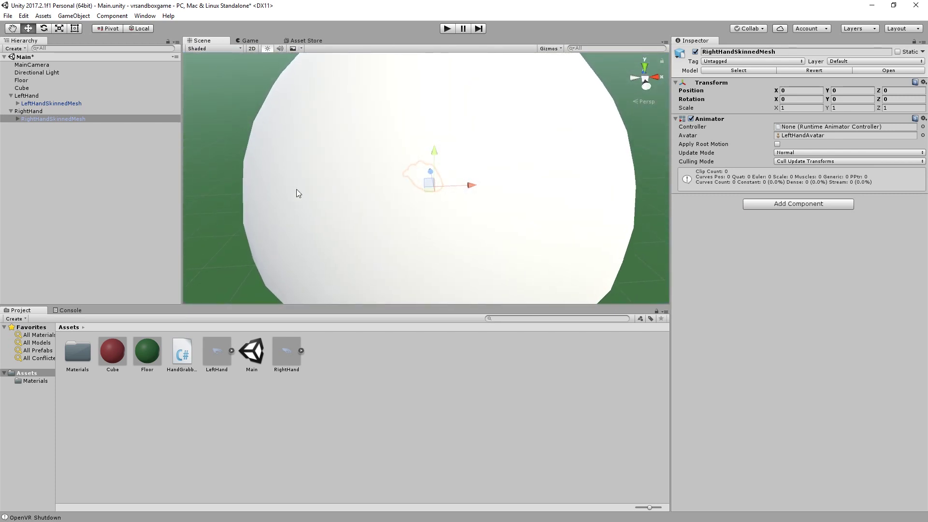
{"action": "left_click", "coordinate": [29, 112]}
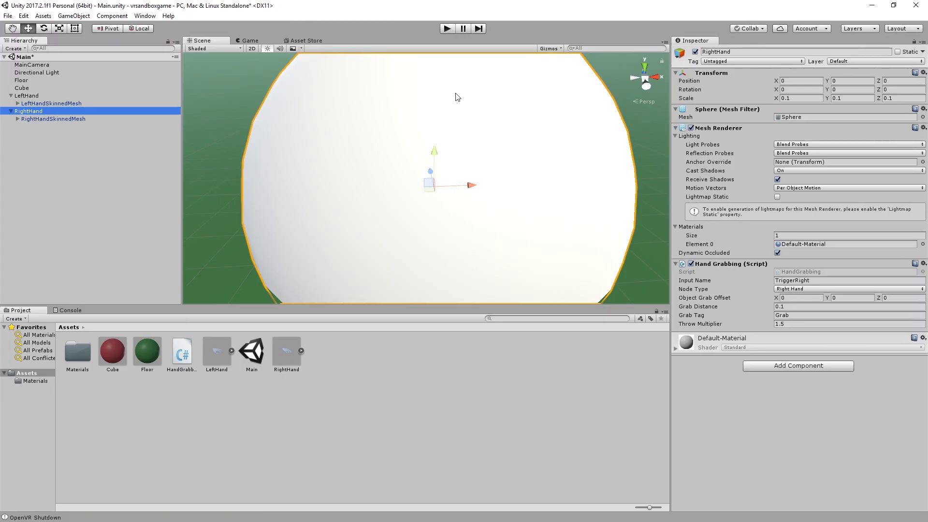
{"action": "left_click", "coordinate": [31, 96], "text": "ctrl"}
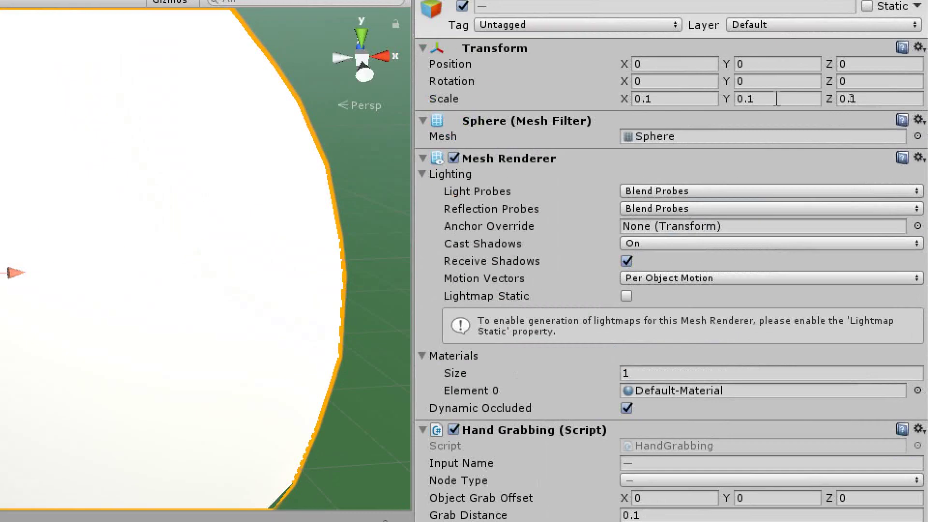
{"action": "left_click", "coordinate": [803, 98]}
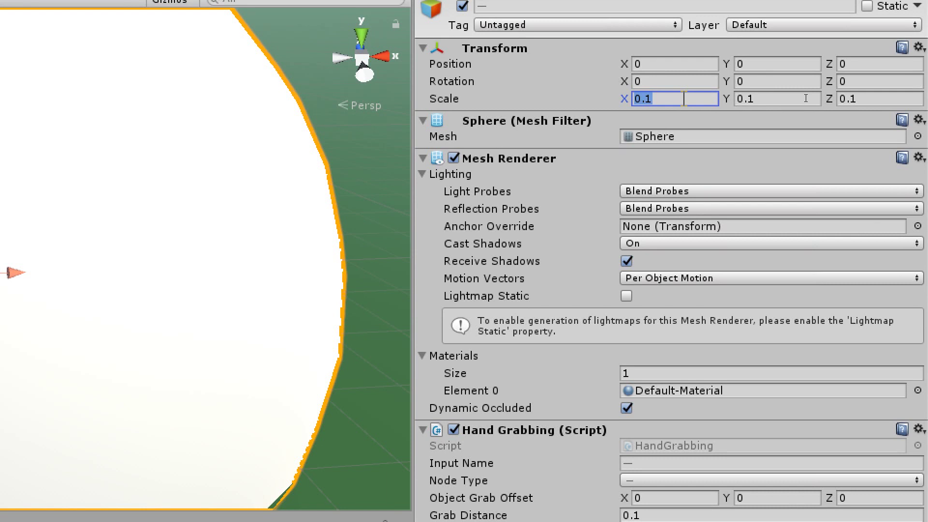
{"action": "type", "text": "1"}
{"action": "left_click", "coordinate": [773, 98]}
{"action": "type", "text": "1"}
{"action": "left_click", "coordinate": [890, 97]}
{"action": "type", "text": "1"}
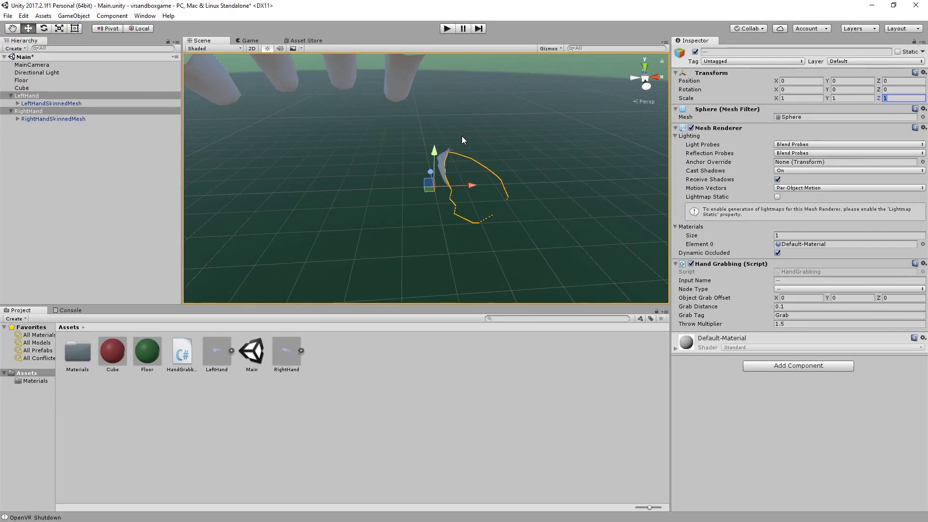
{"action": "key", "text": "Return"}
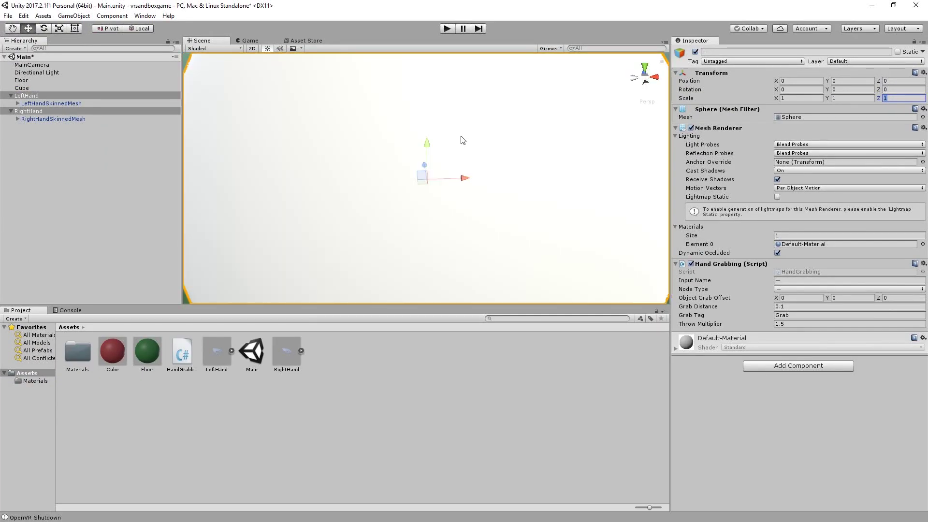
Remove the Mesh Renderer and the Sphere Mesh Filter components from both the LeftHand and RightHand objects.
{"action": "left_click", "coordinate": [86, 112]}
{"action": "left_click", "coordinate": [86, 112]}
{"action": "left_click", "coordinate": [36, 97]}
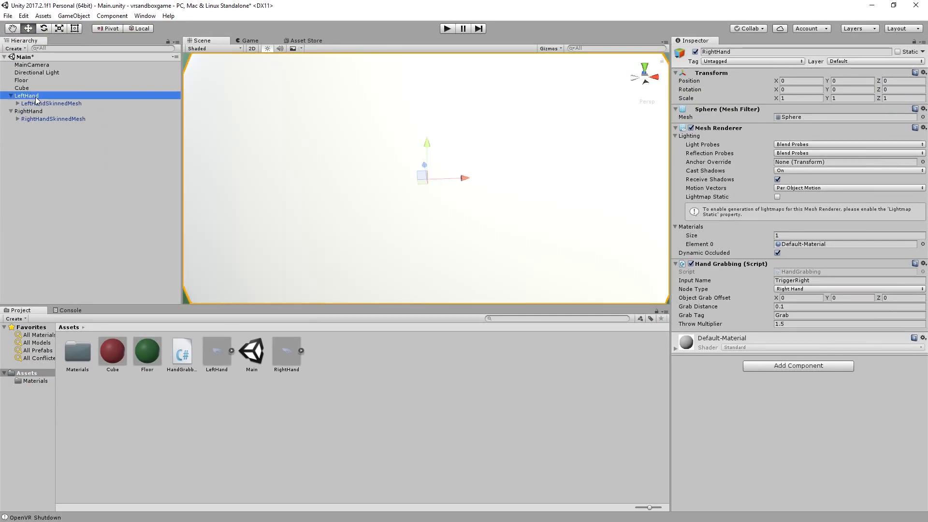
{"action": "scroll", "coordinate": [337, 145], "scroll_direction": "down", "scroll_amount": 3}
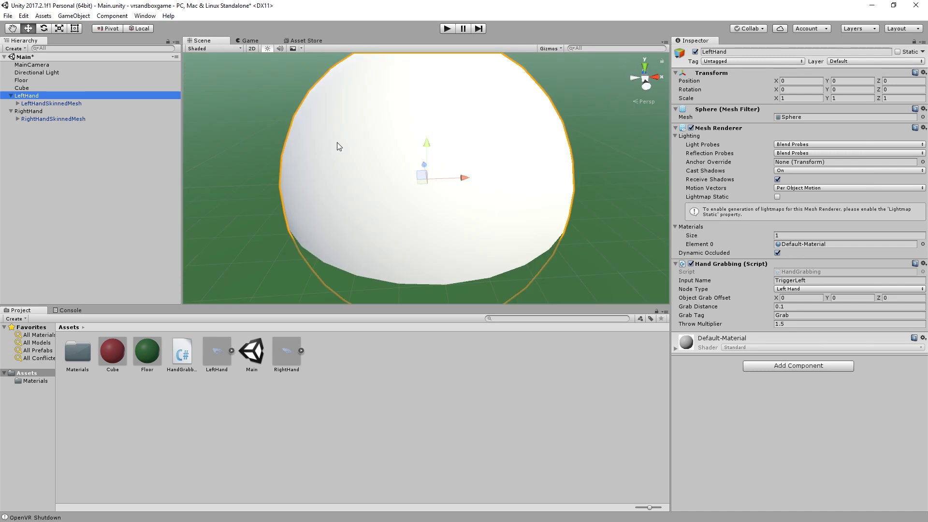
{"action": "left_click", "coordinate": [39, 111], "text": "ctrl"}
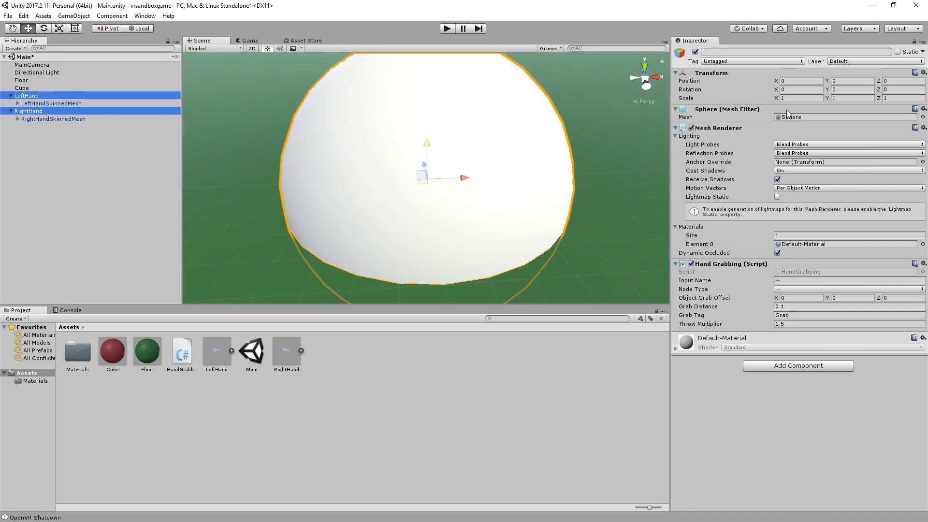
{"action": "right_click", "coordinate": [734, 131]}
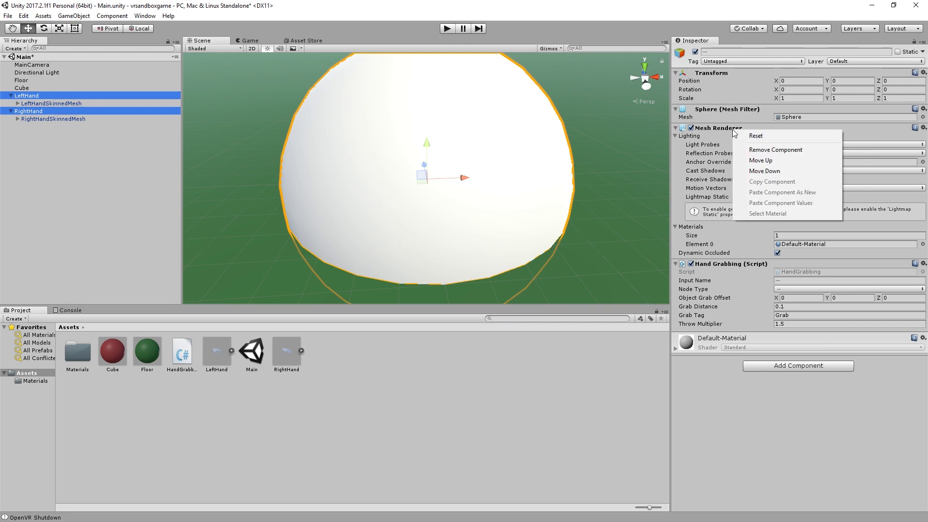
{"action": "left_click", "coordinate": [751, 151]}
{"action": "right_click", "coordinate": [722, 110]}
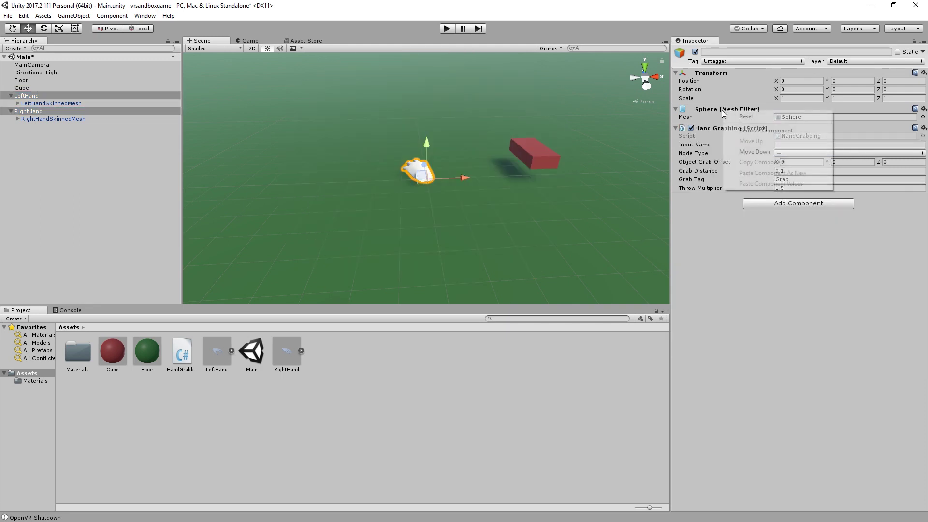
{"action": "left_click", "coordinate": [741, 130]}
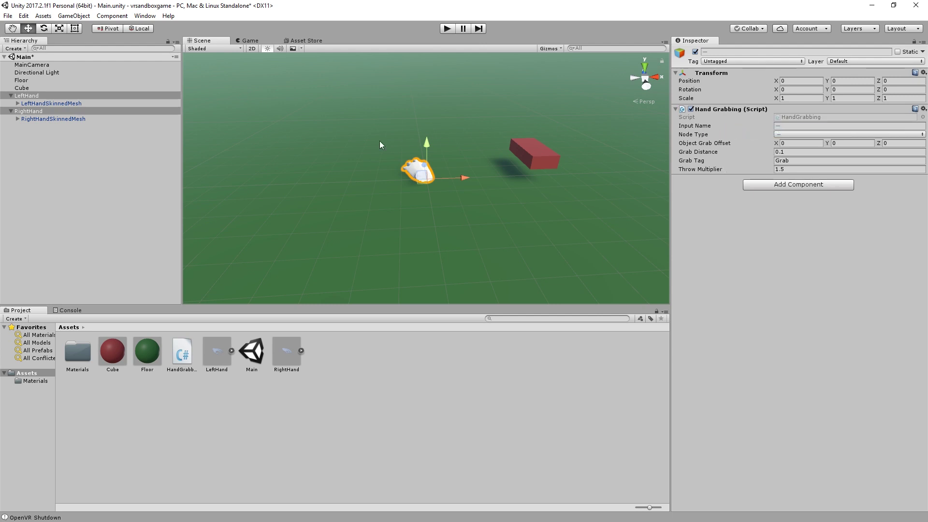
Mirror RightHandSkinnedMesh by setting its X scale to -1.
{"action": "left_click", "coordinate": [74, 119]}
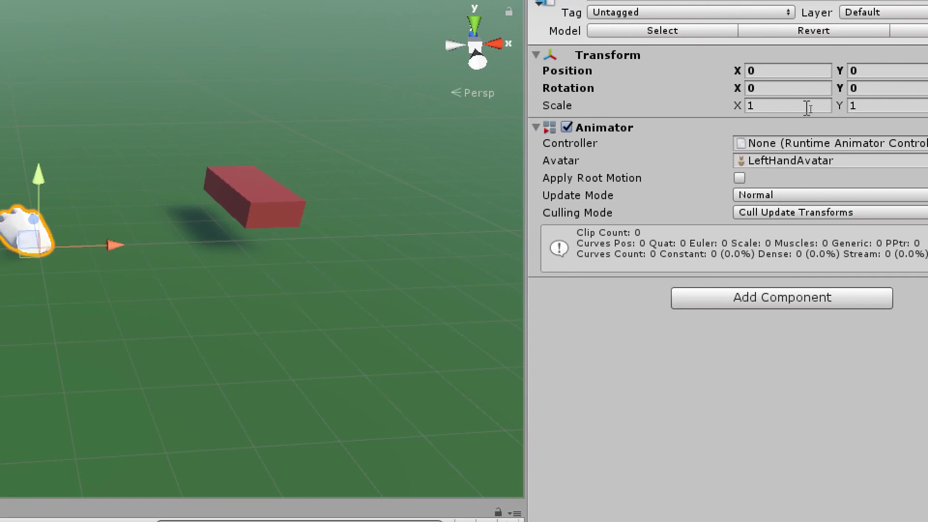
{"action": "left_click", "coordinate": [811, 109]}
{"action": "type", "text": "-1"}
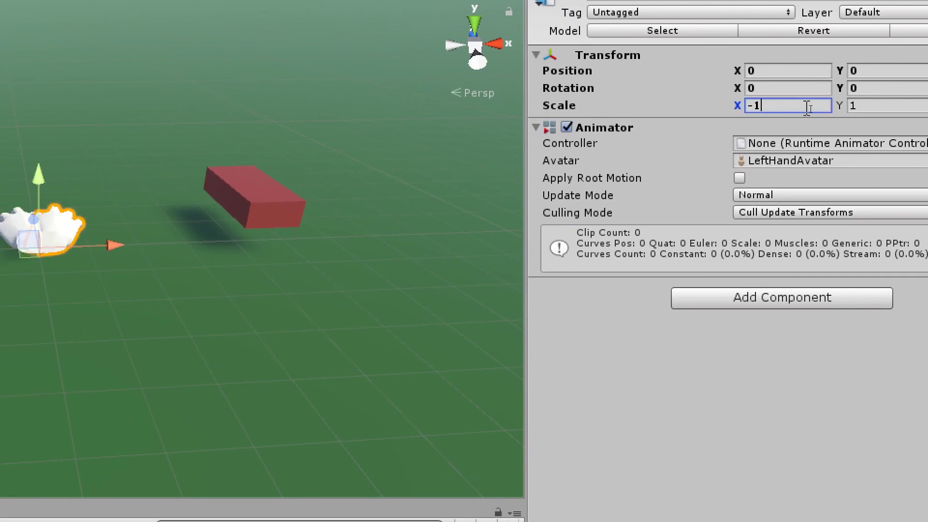
{"action": "key", "text": "Return"}
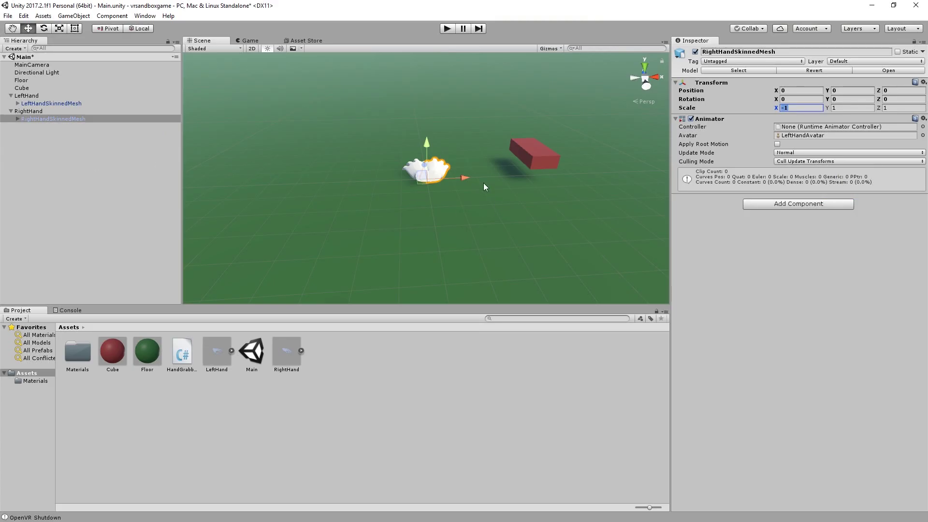
Run the game to test the new hand models in VR, and stop it.
{"action": "left_click", "coordinate": [450, 30]}
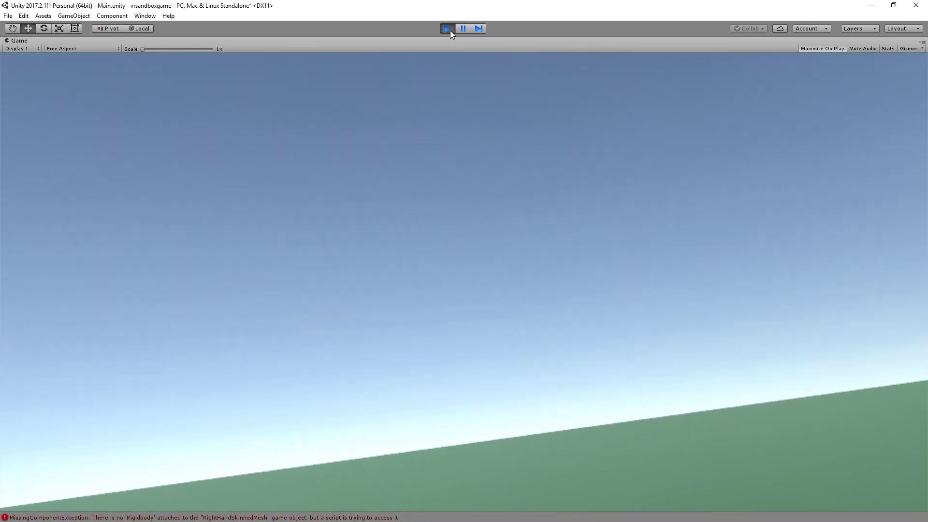
{"action": "left_click", "coordinate": [449, 30]}
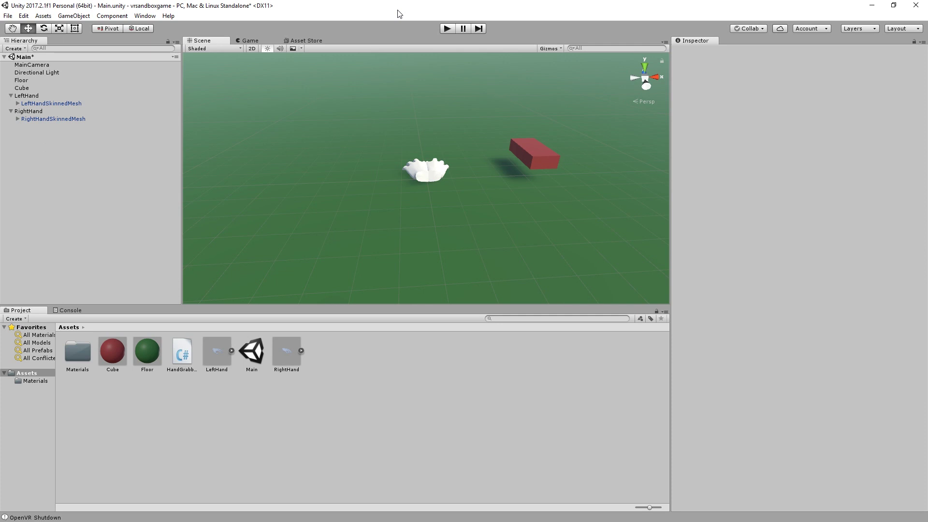
Deactivate the LeftHand object in the scene.
{"action": "left_click", "coordinate": [48, 97]}
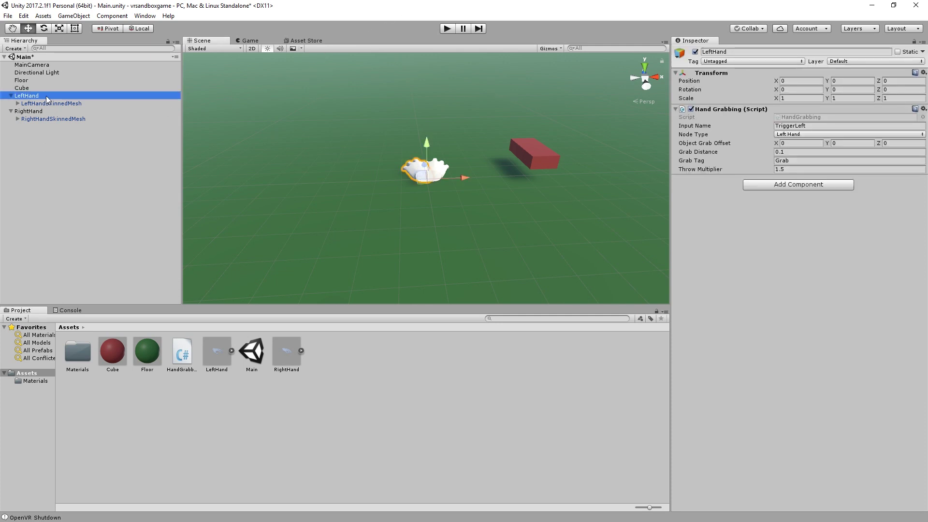
{"action": "left_click", "coordinate": [697, 54]}
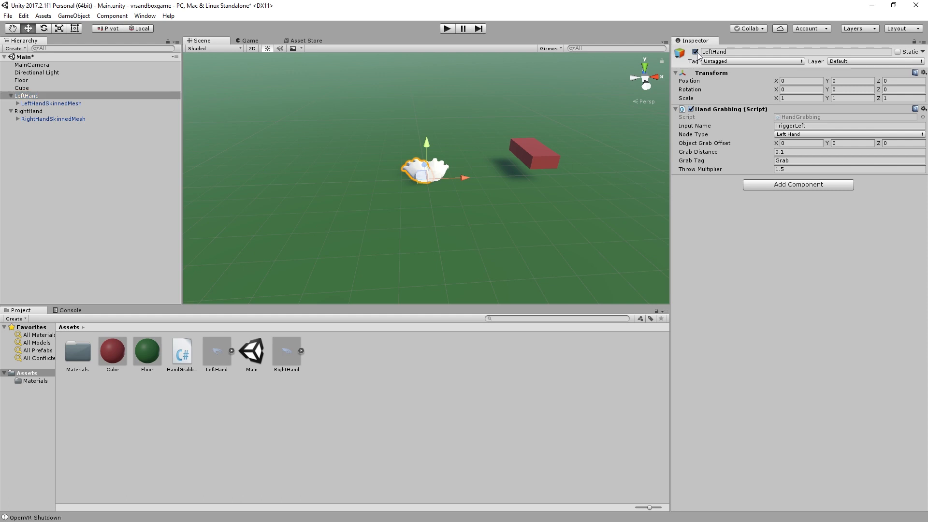
{"action": "left_click", "coordinate": [695, 52]}
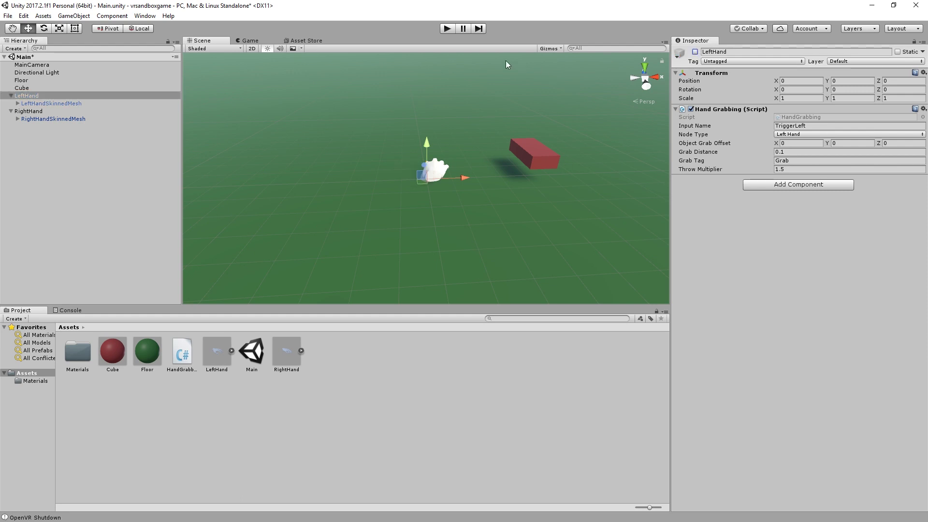
Turn off Maximize On Play for the Game view and run the game with only the right hand active.
{"action": "left_click", "coordinate": [250, 41]}
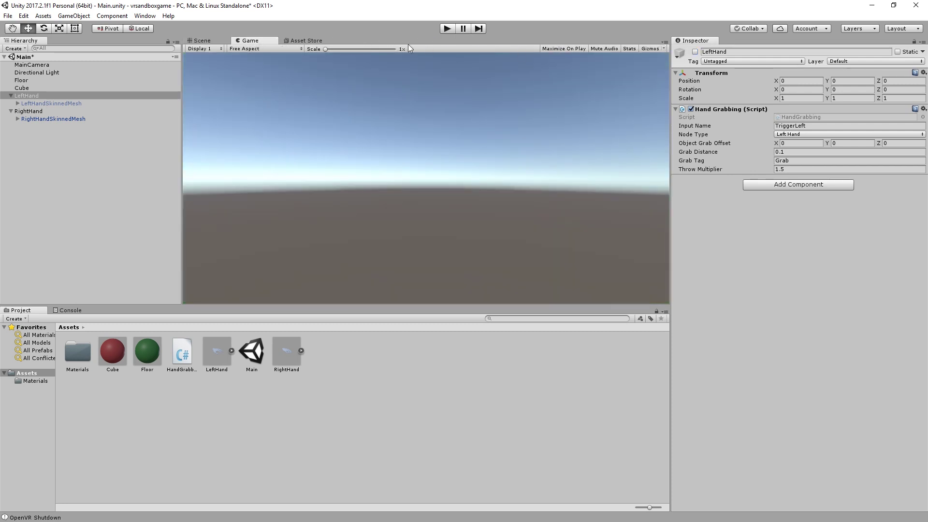
{"action": "left_click", "coordinate": [206, 42]}
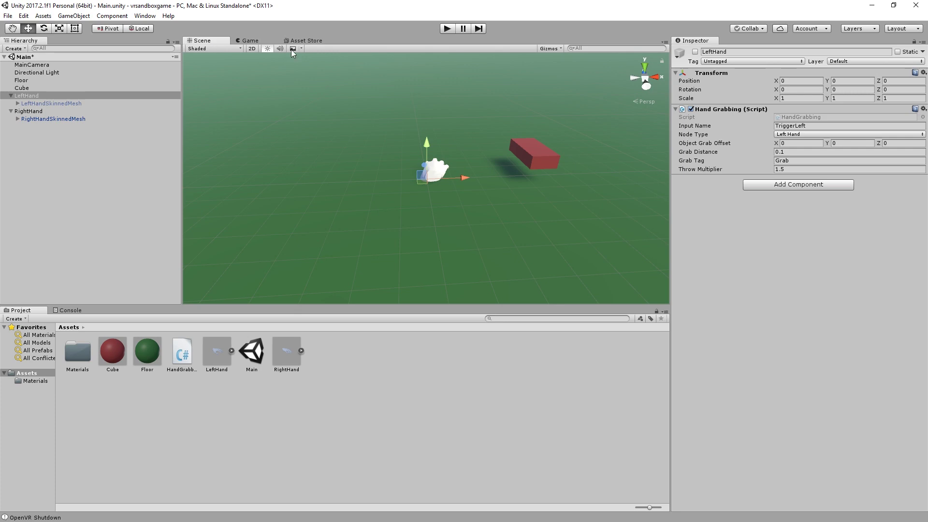
{"action": "left_click", "coordinate": [447, 29]}
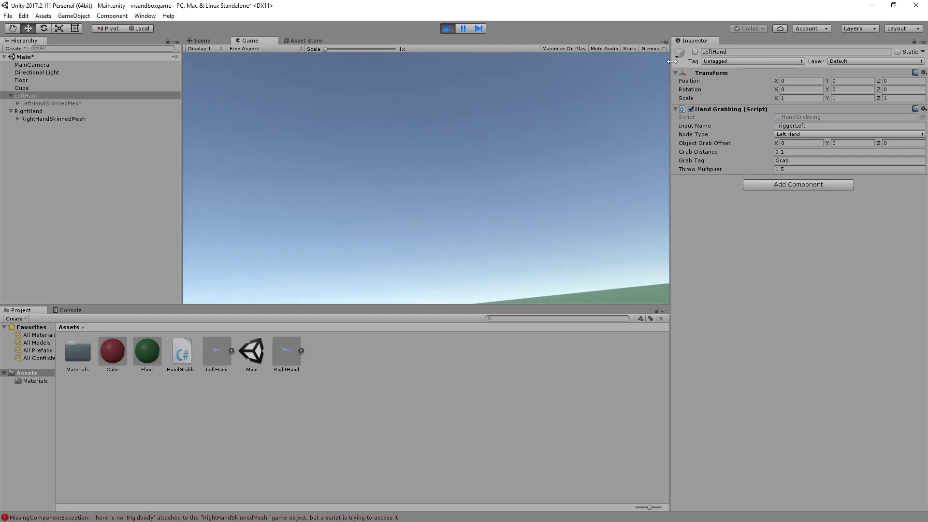
{"action": "left_click", "coordinate": [776, 89]}
{"action": "left_click_drag", "start_coordinate": [775, 89], "coordinate": [896, 84]}
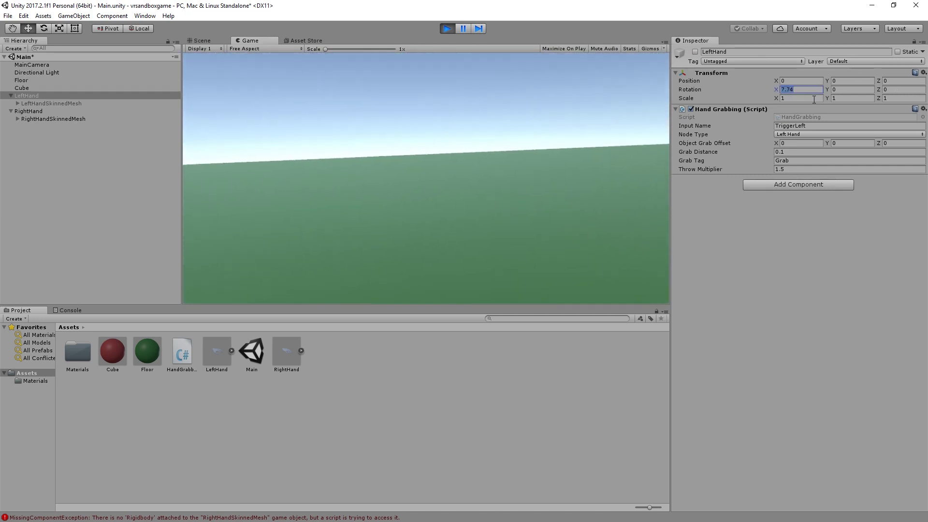
{"action": "type", "text": "0"}
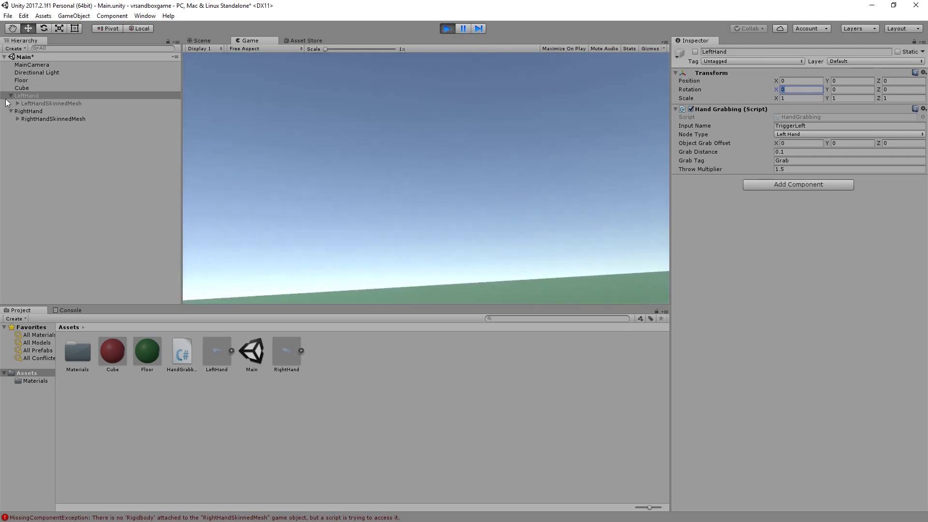
While the game runs, adjust RightHandSkinnedMesh's Z position to -0.07 and its rotation to X 32.52, Y 14.33, Z -96.32.
{"action": "left_click", "coordinate": [71, 119]}
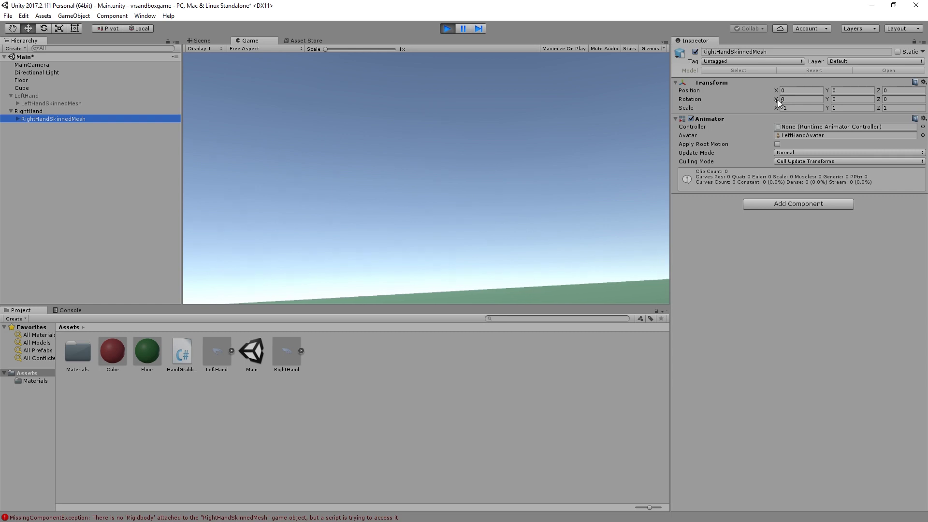
{"action": "left_click_drag", "start_coordinate": [778, 99], "coordinate": [25, 118]}
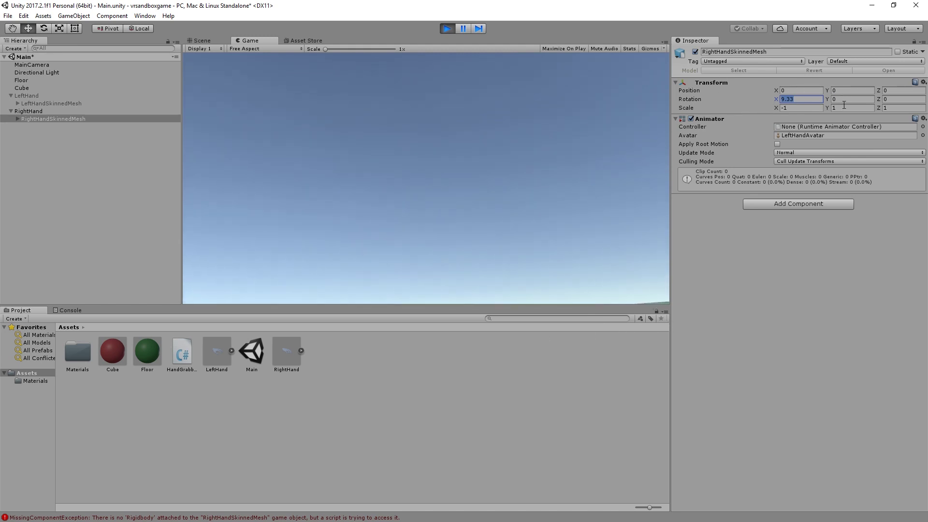
{"action": "left_click_drag", "start_coordinate": [825, 100], "coordinate": [805, 133]}
{"action": "left_click_drag", "start_coordinate": [878, 98], "coordinate": [759, 78]}
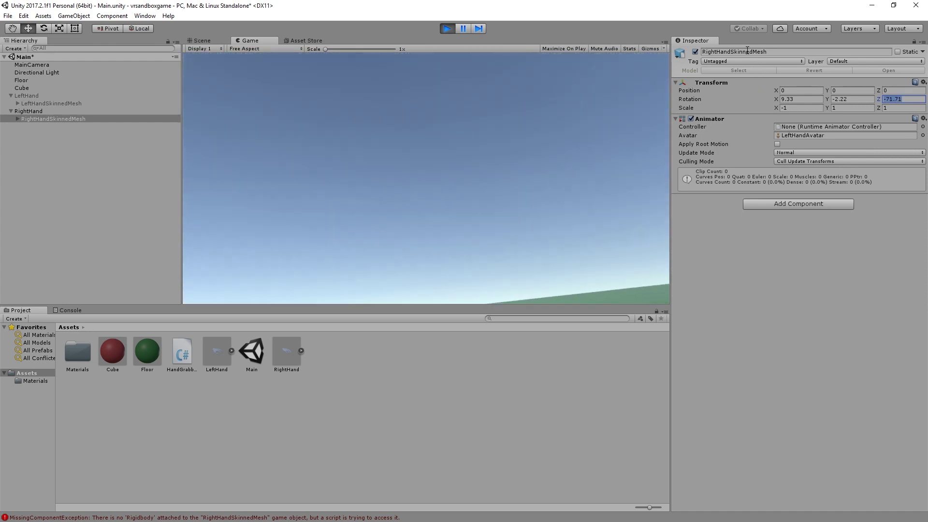
{"action": "left_click", "coordinate": [879, 91]}
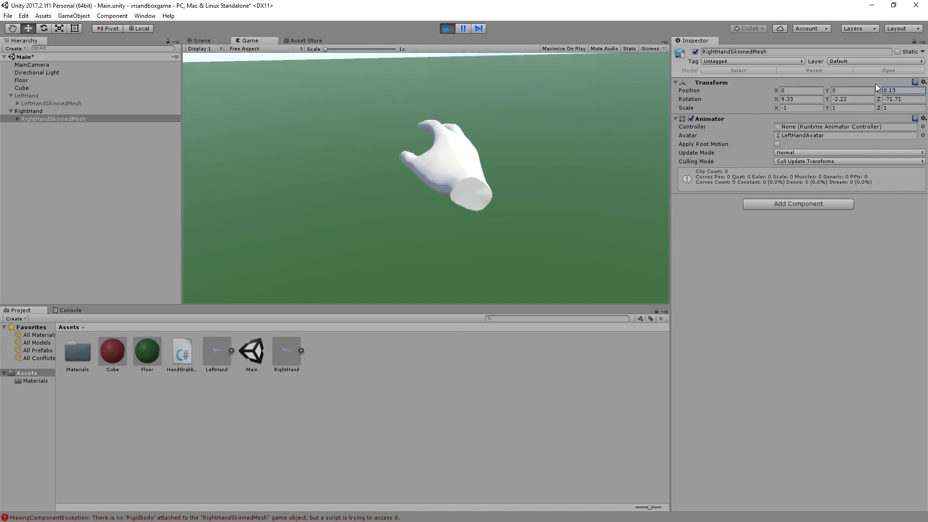
{"action": "key", "text": "Tab"}
{"action": "key", "text": "Tab"}
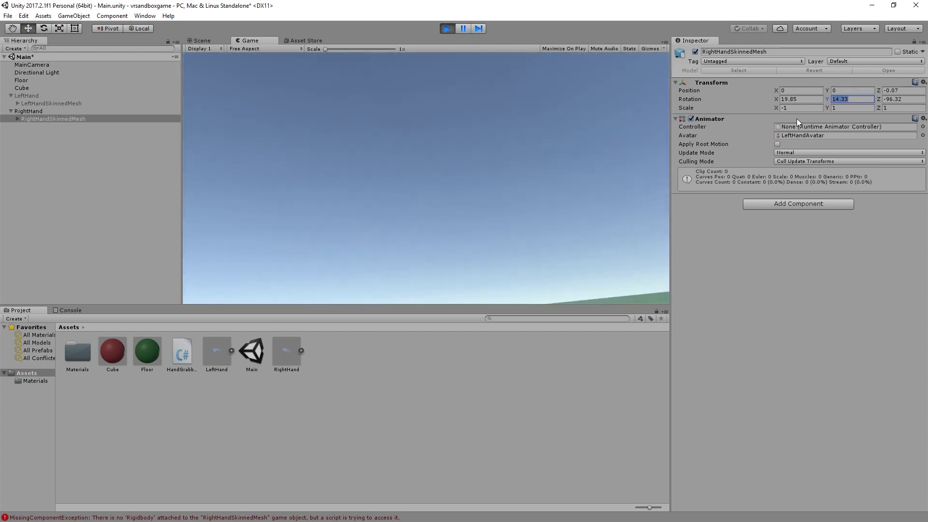
{"action": "left_click_drag", "start_coordinate": [776, 99], "coordinate": [834, 80]}
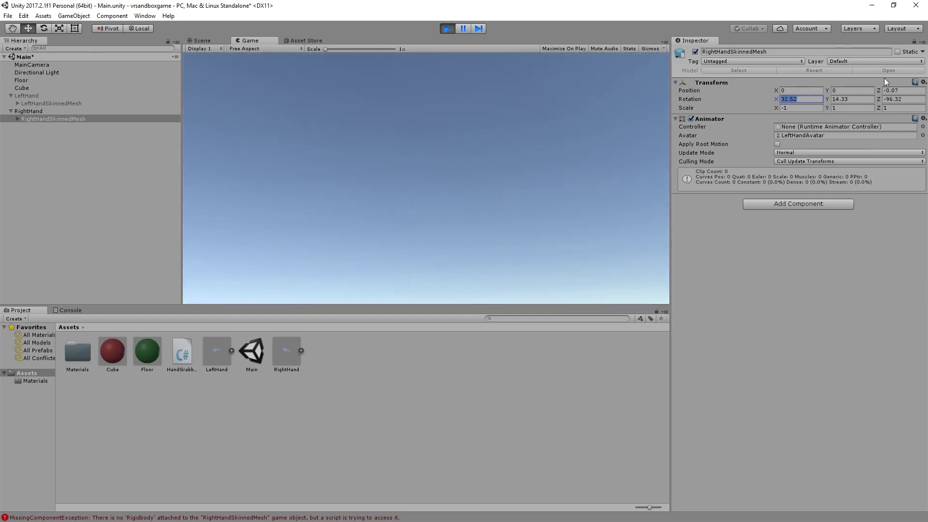
Copy RightHandSkinnedMesh's Transform component, stop the game, and paste the copied values back onto its Transform.
{"action": "left_click", "coordinate": [923, 82]}
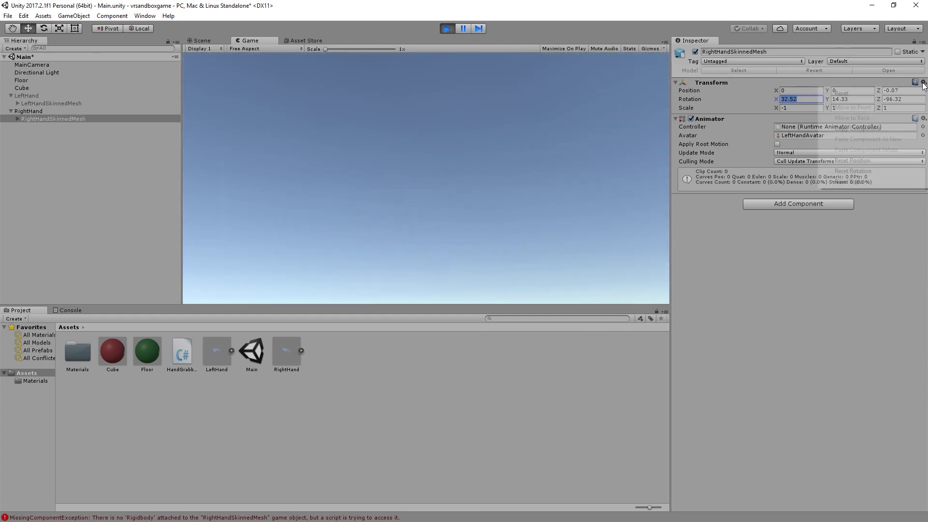
{"action": "left_click", "coordinate": [880, 129]}
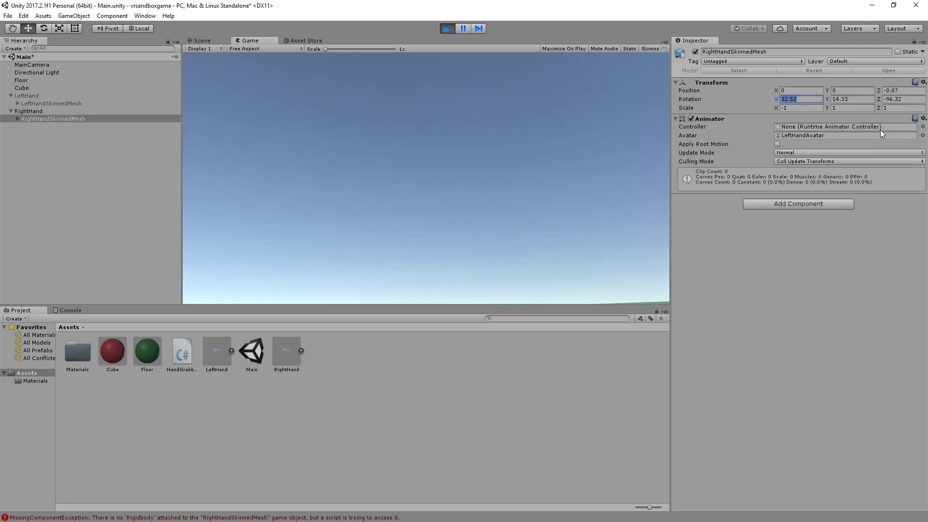
{"action": "left_click", "coordinate": [448, 29]}
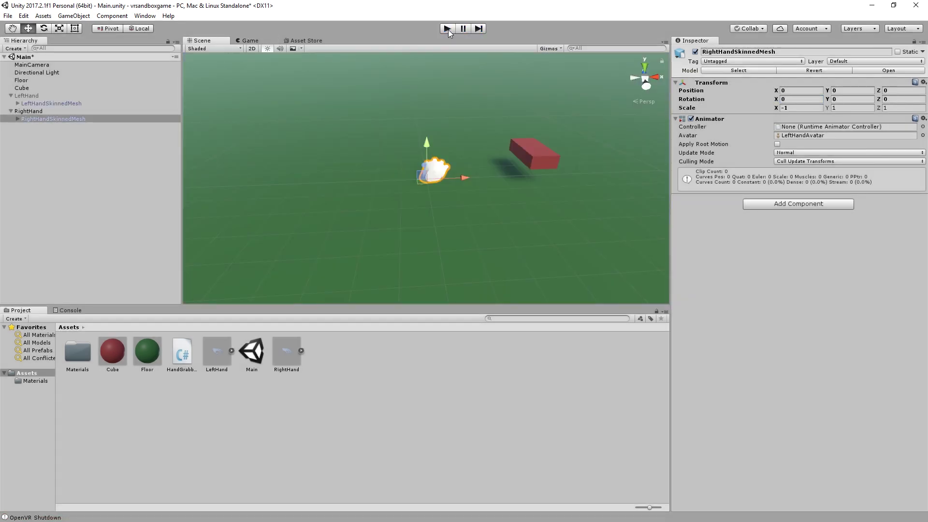
{"action": "left_click", "coordinate": [923, 82]}
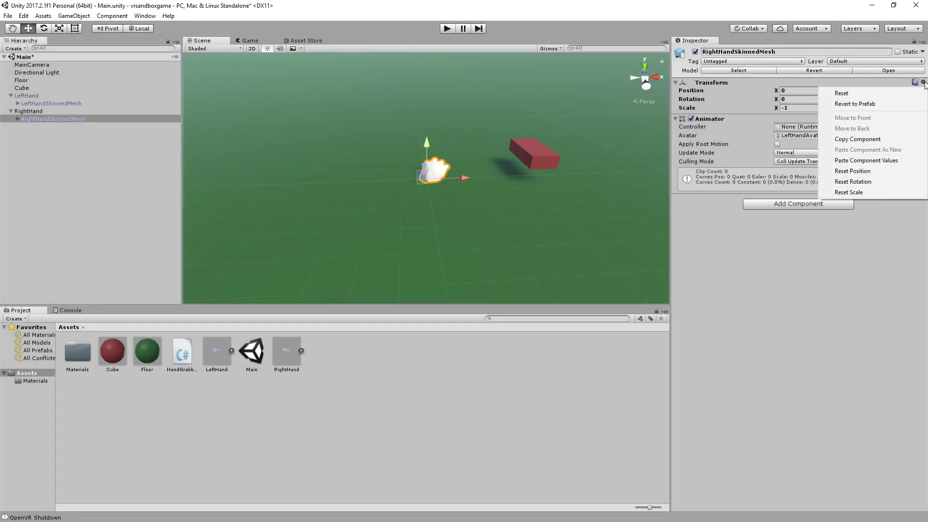
{"action": "left_click", "coordinate": [866, 160]}
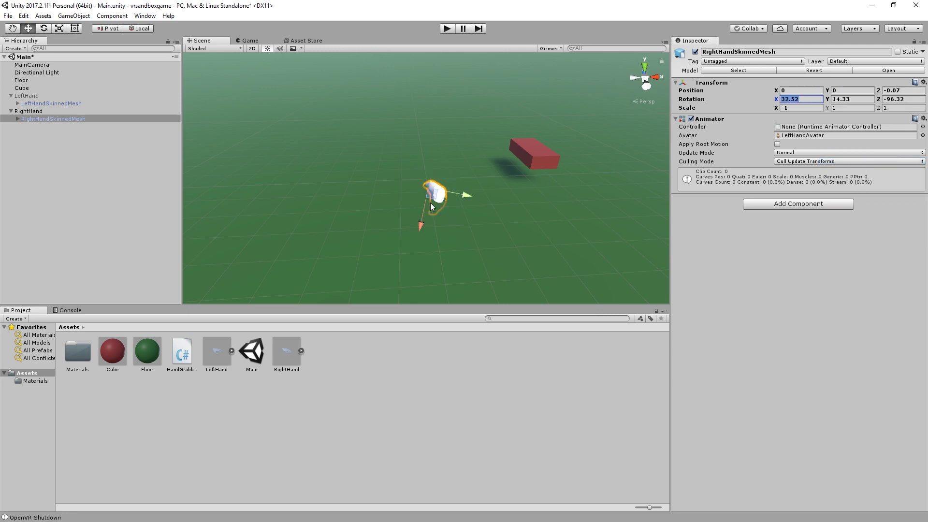
Reactivate the LeftHand object in the scene.
{"action": "left_click_drag", "start_coordinate": [435, 175], "coordinate": [339, 191], "text": "alt"}
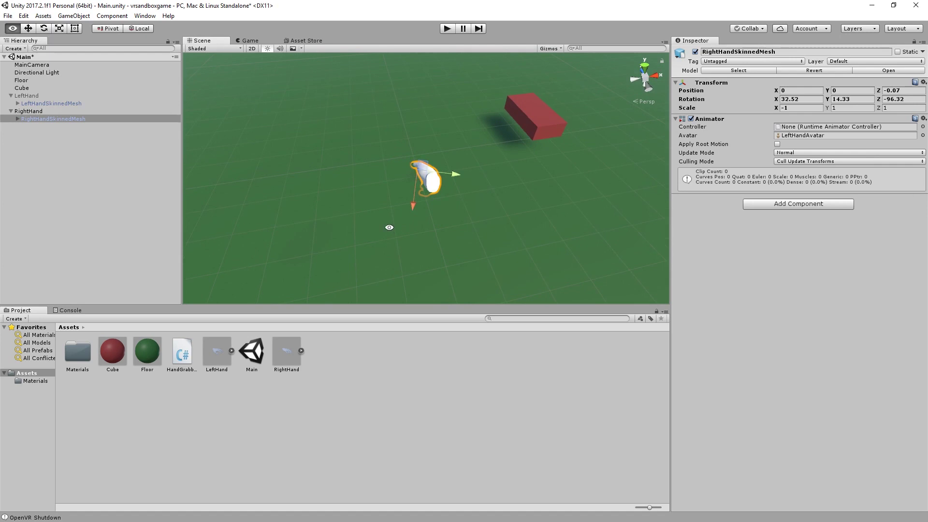
{"action": "left_click", "coordinate": [36, 95]}
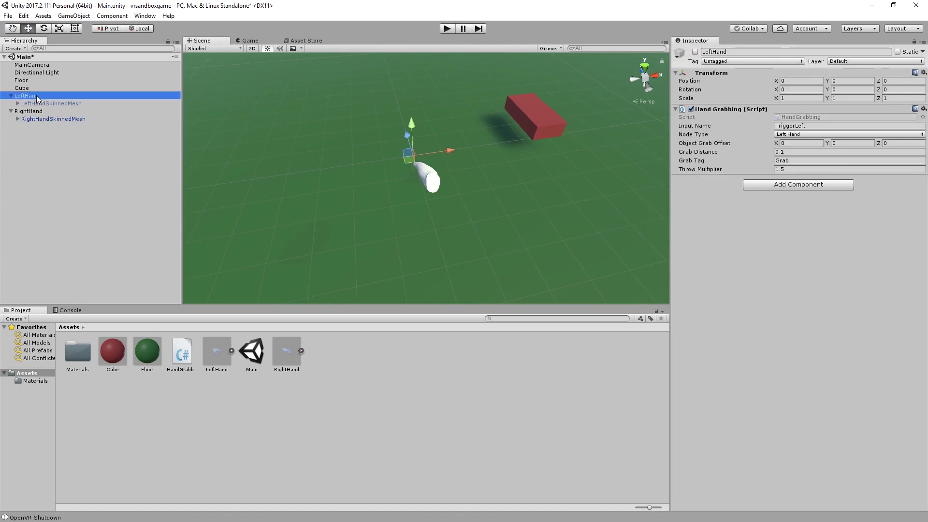
{"action": "left_click", "coordinate": [695, 52]}
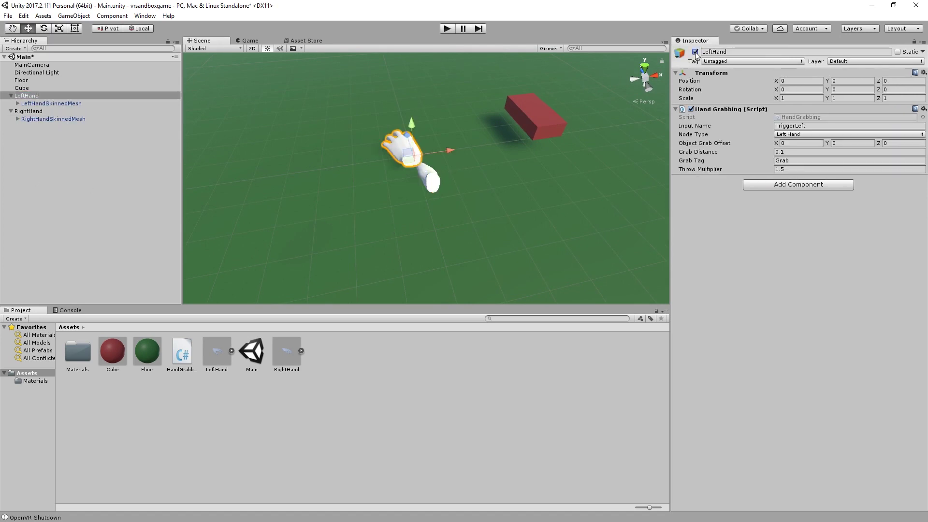
Copy RightHandSkinnedMesh's Transform and paste its values onto LeftHandSkinnedMesh's Transform.
{"action": "left_click", "coordinate": [67, 103]}
{"action": "left_click", "coordinate": [59, 119]}
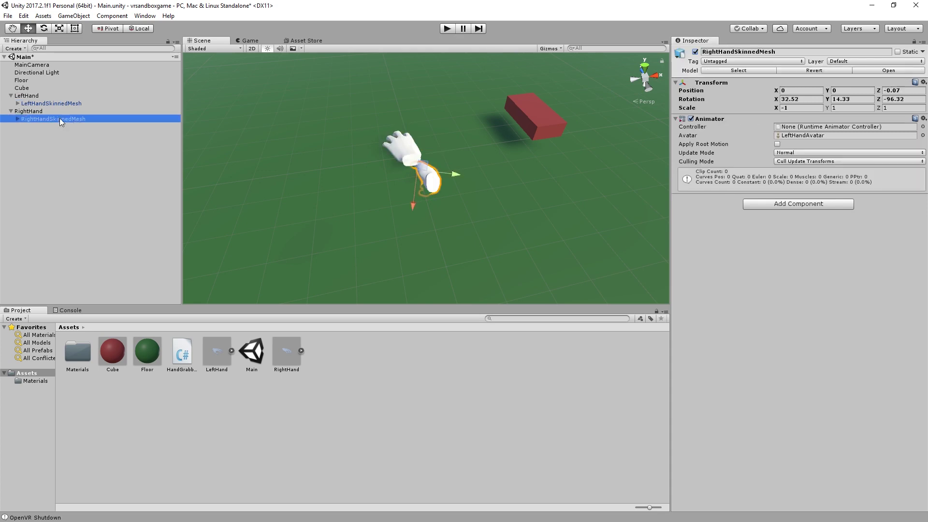
{"action": "left_click", "coordinate": [924, 83]}
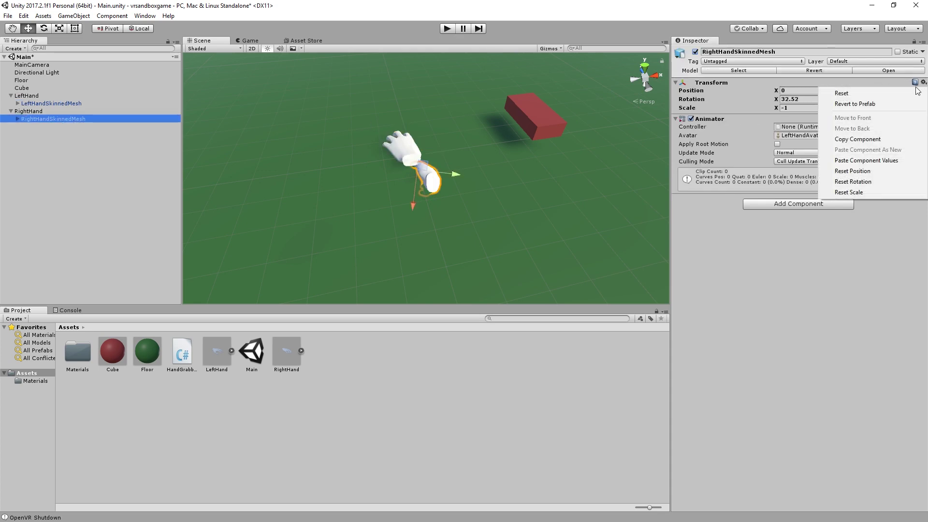
{"action": "left_click", "coordinate": [861, 139]}
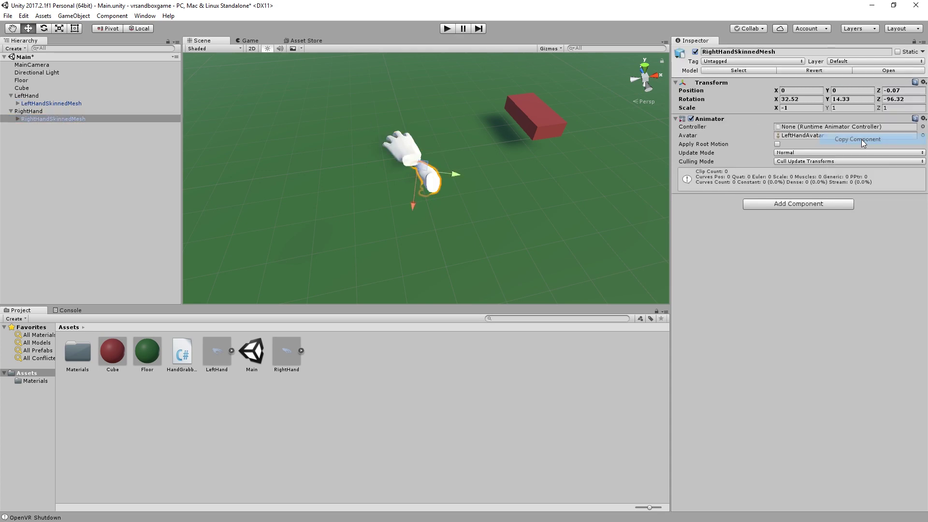
{"action": "left_click", "coordinate": [72, 104]}
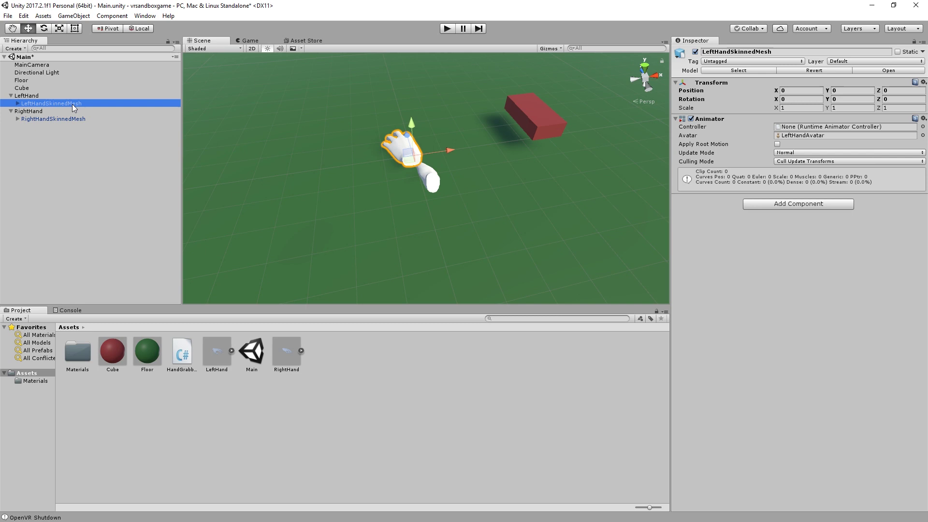
{"action": "left_click", "coordinate": [924, 83]}
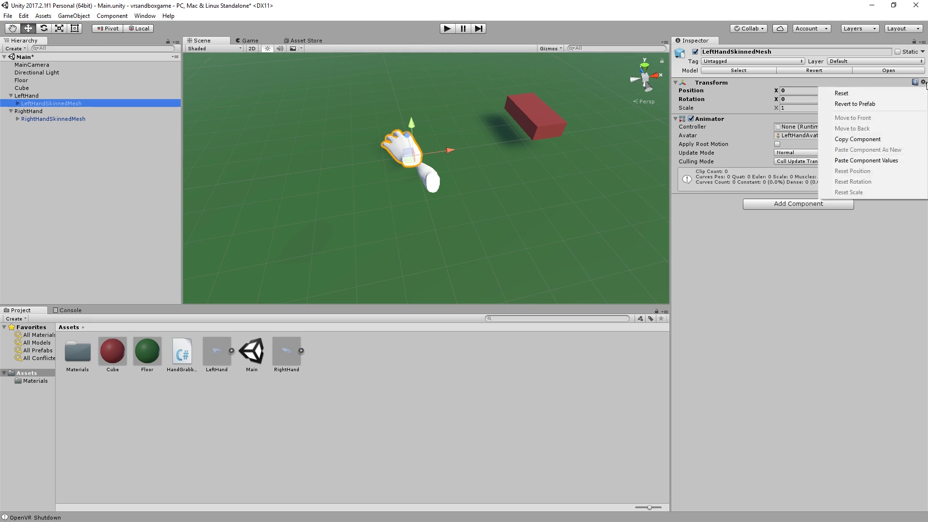
{"action": "left_click", "coordinate": [868, 161]}
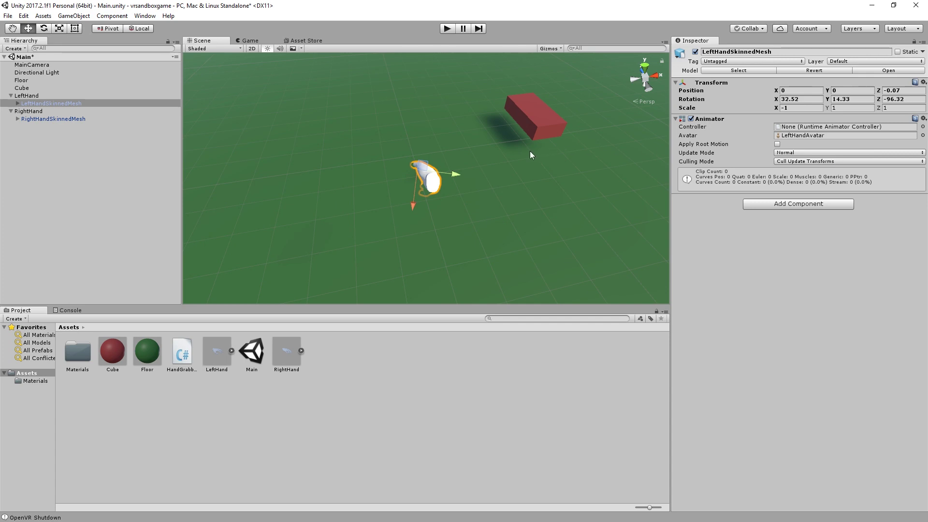
Mirror LeftHandSkinnedMesh against the right hand by setting its X scale to 1 and Z rotation to 96.32.
{"action": "right_click_drag", "start_coordinate": [529, 150], "coordinate": [420, 176]}
{"action": "left_click", "coordinate": [816, 108]}
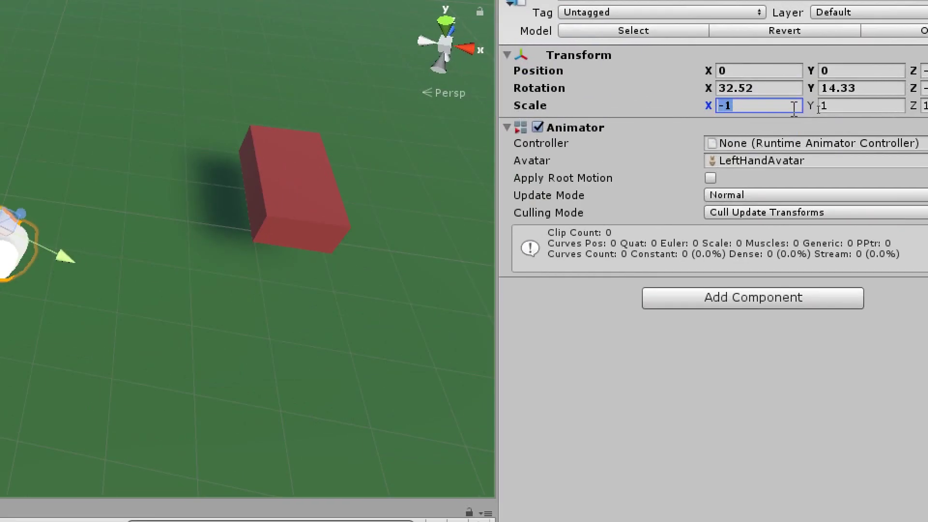
{"action": "type", "text": "1"}
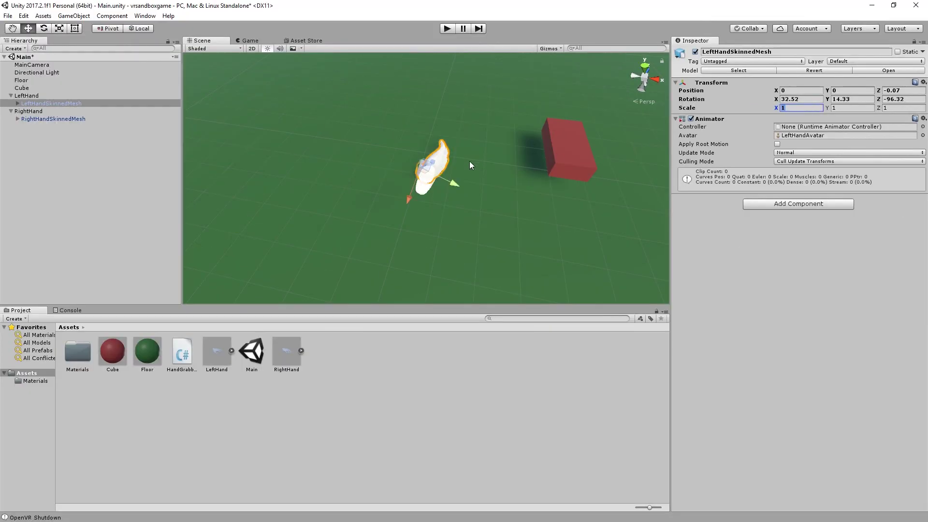
{"action": "right_click_drag", "start_coordinate": [469, 165], "coordinate": [420, 134]}
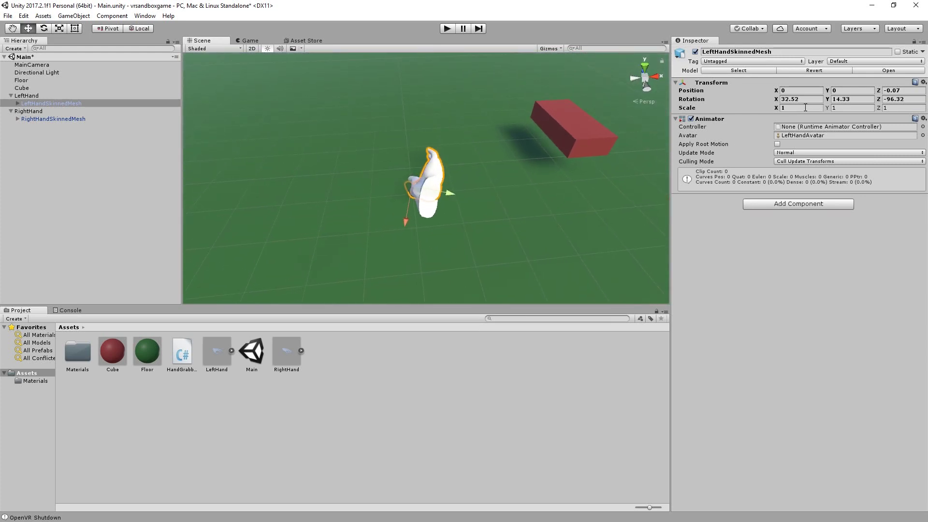
{"action": "left_click", "coordinate": [887, 103]}
{"action": "key", "text": "Delete"}
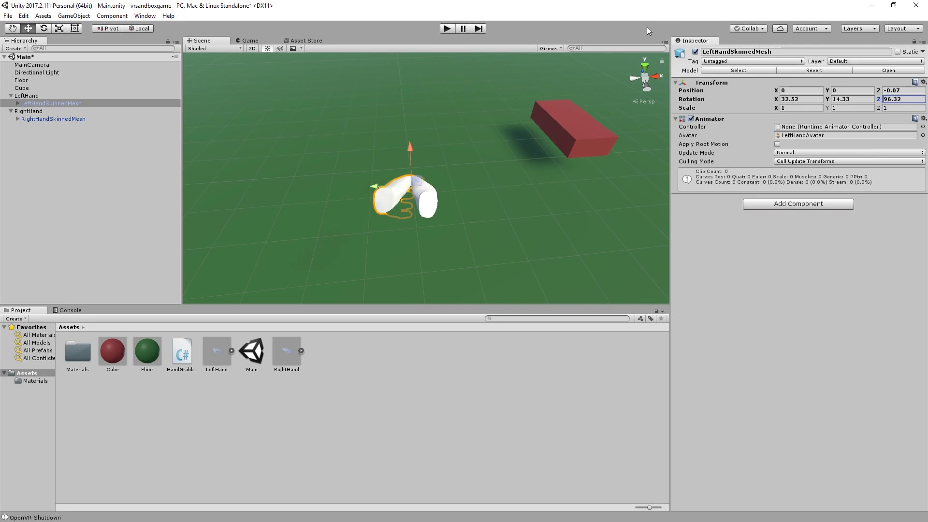
{"action": "left_click_drag", "start_coordinate": [421, 188], "coordinate": [845, 48], "text": "alt"}
{"action": "scroll", "coordinate": [438, 200], "scroll_direction": "up", "scroll_amount": 2}
{"action": "left_click_drag", "start_coordinate": [438, 201], "coordinate": [514, 243], "text": "alt"}
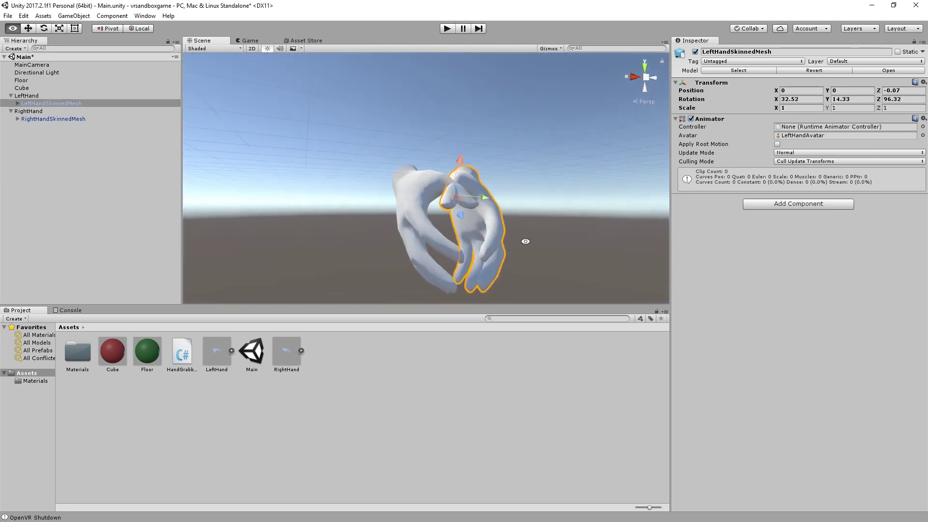
Switch to the Game view and examine the LeftHand model's Rig import settings, including the Animation Type options.
{"action": "key", "text": "ctrl+2"}
{"action": "left_click", "coordinate": [67, 119]}
{"action": "left_click", "coordinate": [68, 105]}
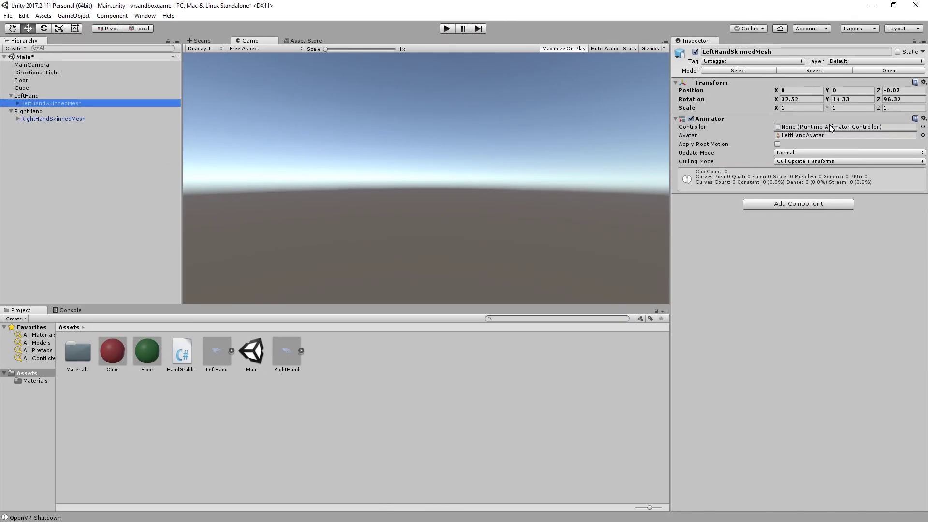
{"action": "left_click", "coordinate": [221, 358]}
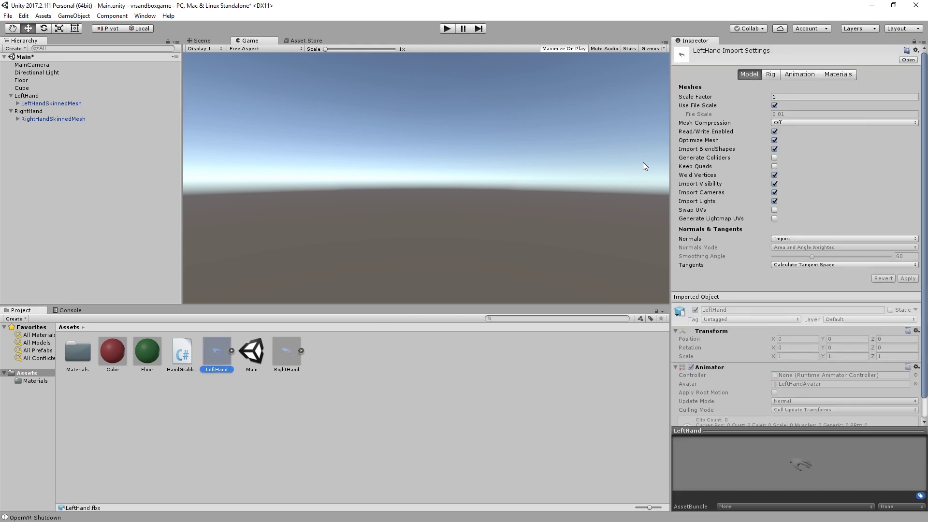
{"action": "left_click", "coordinate": [772, 75]}
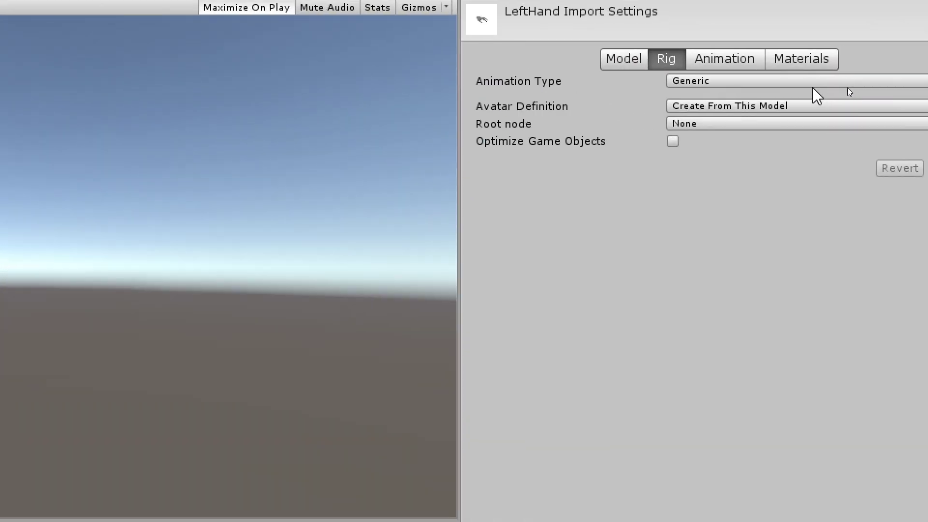
{"action": "left_click", "coordinate": [822, 85]}
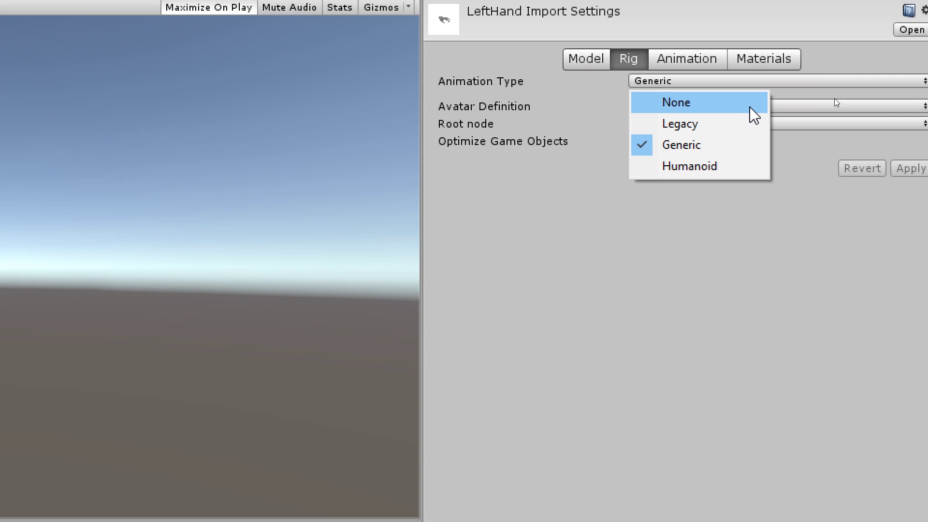
{"action": "left_click", "coordinate": [867, 73]}
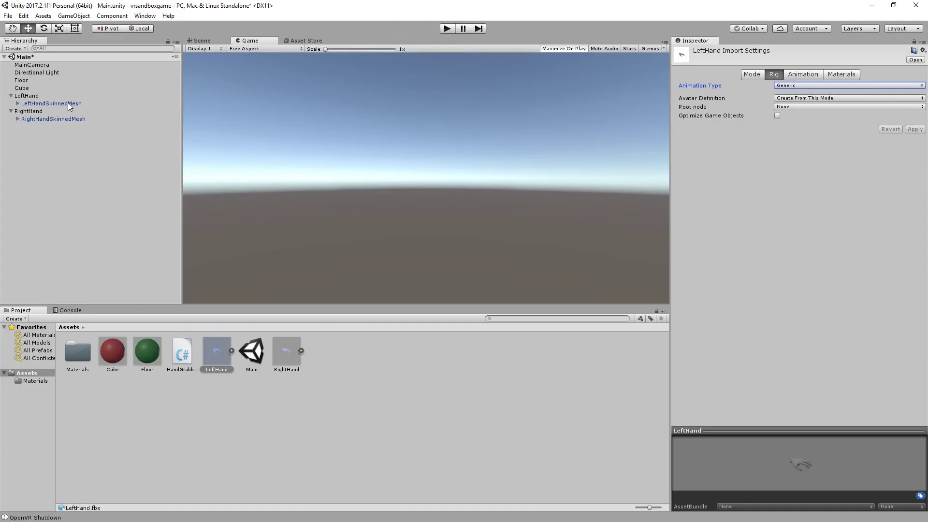
Expand LeftHandSkinnedMesh down to hands:b_l_hand and examine its geometry and the index and middle finger bones.
{"action": "left_click", "coordinate": [67, 103]}
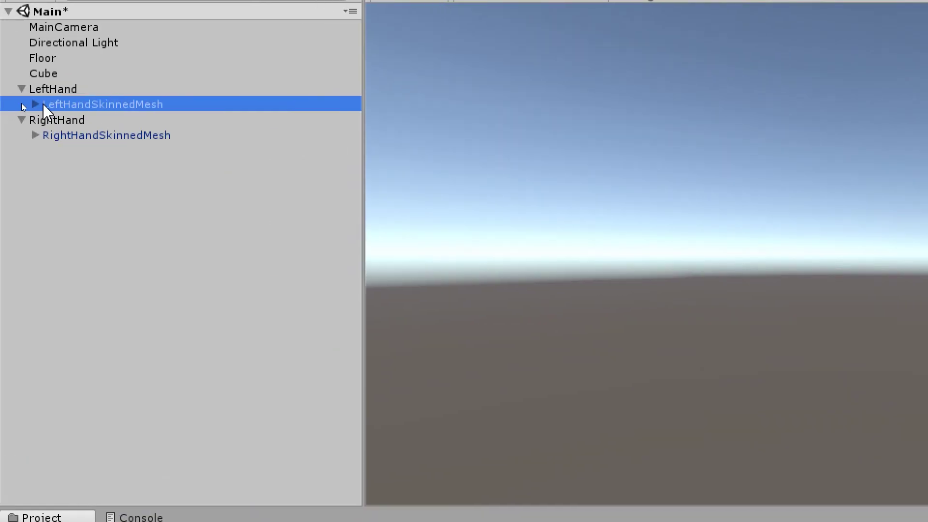
{"action": "left_click", "coordinate": [35, 104]}
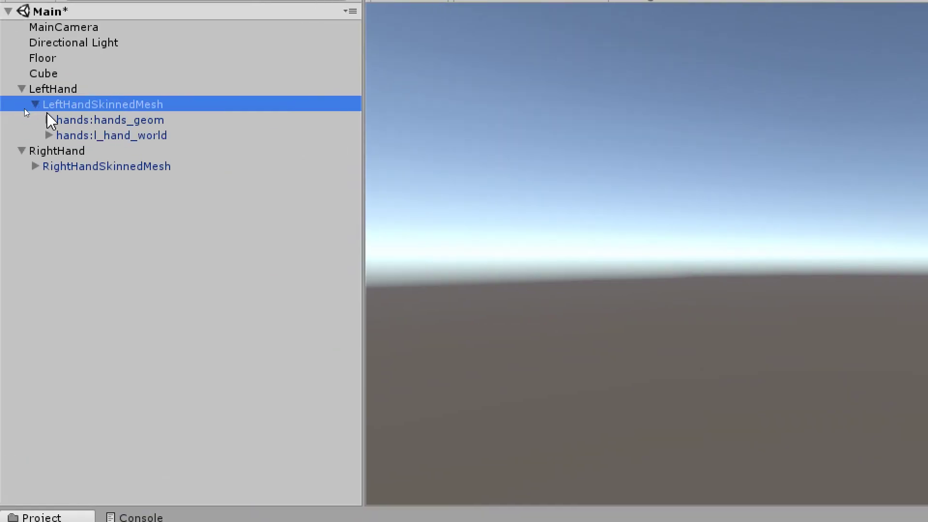
{"action": "left_click", "coordinate": [49, 119]}
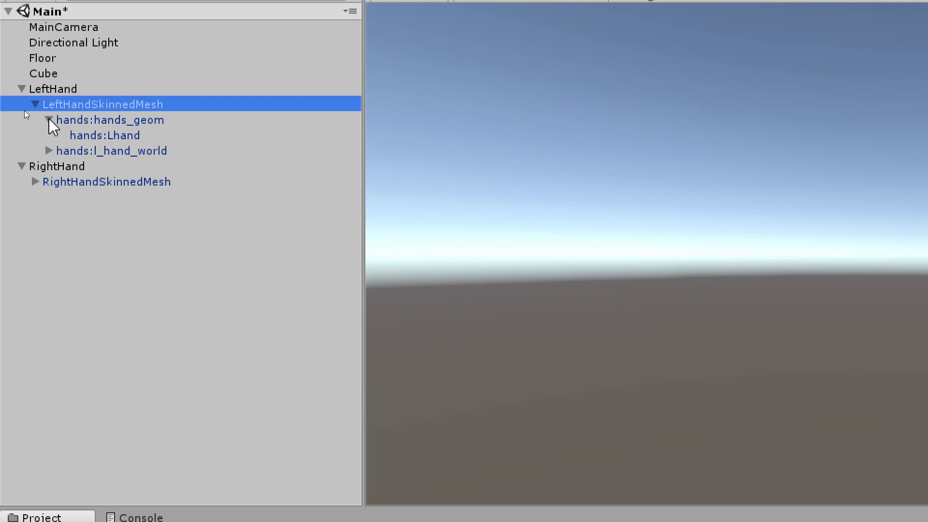
{"action": "left_click", "coordinate": [49, 120]}
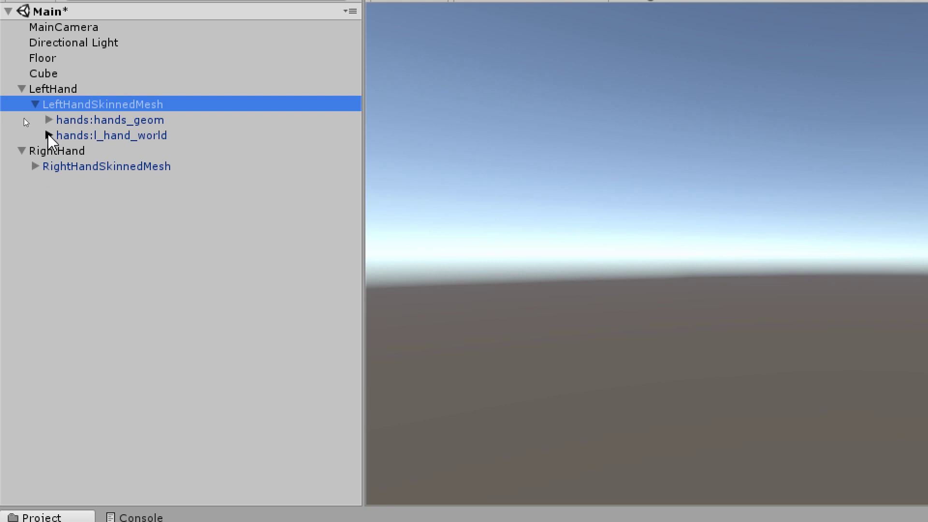
{"action": "left_click", "coordinate": [49, 135]}
{"action": "left_click", "coordinate": [62, 150]}
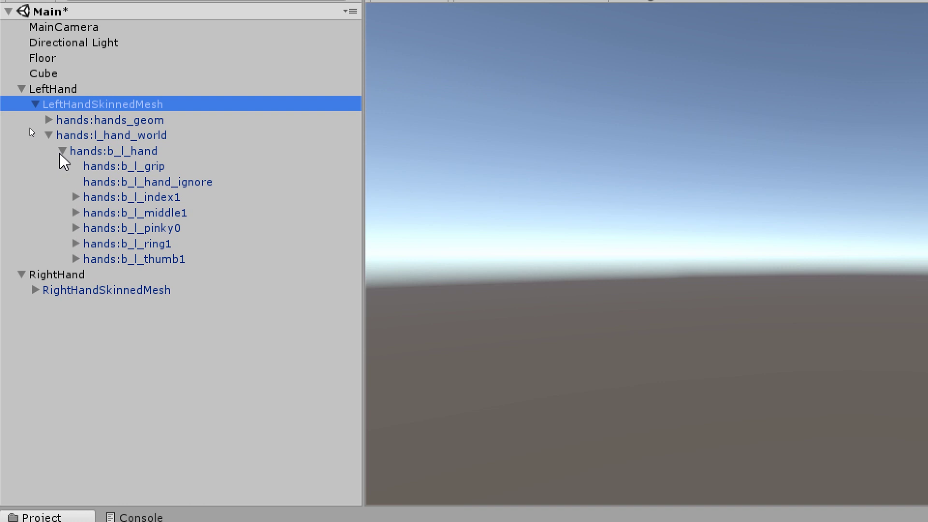
{"action": "left_click", "coordinate": [149, 197]}
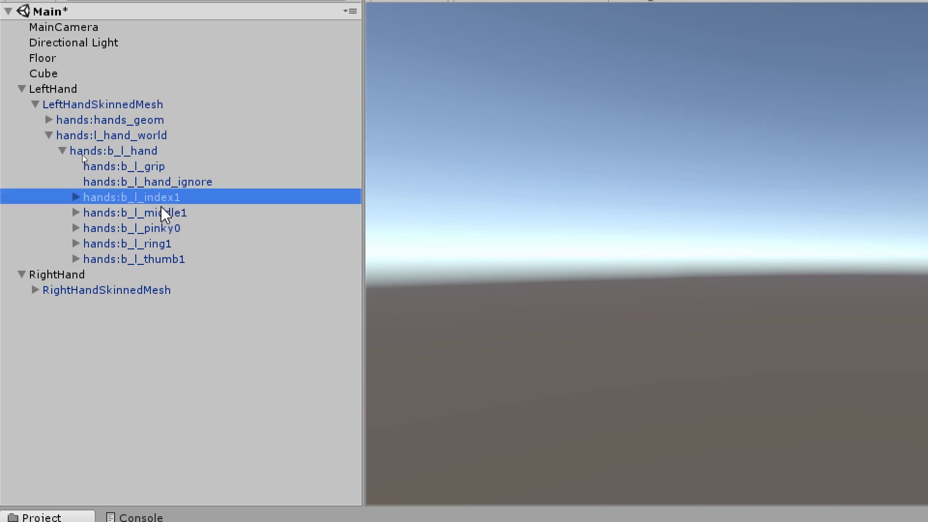
{"action": "left_click", "coordinate": [167, 214]}
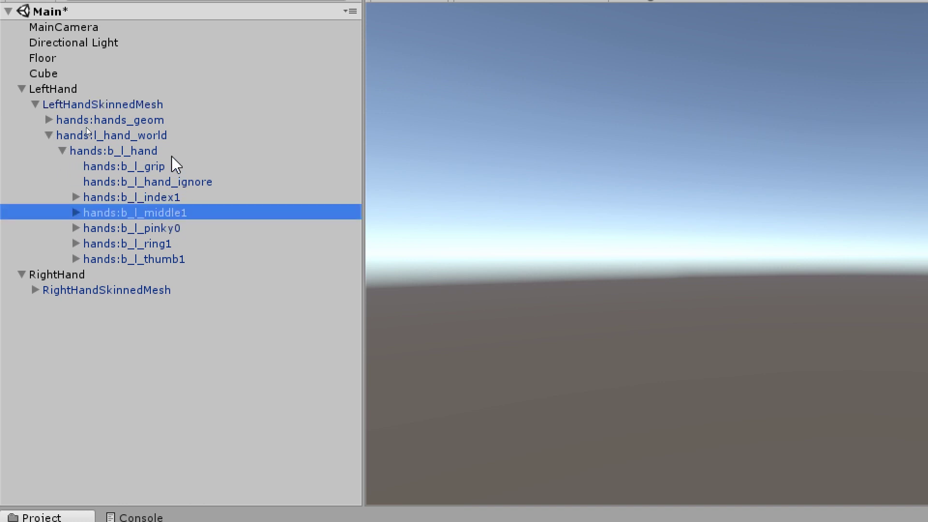
{"action": "left_click", "coordinate": [147, 198]}
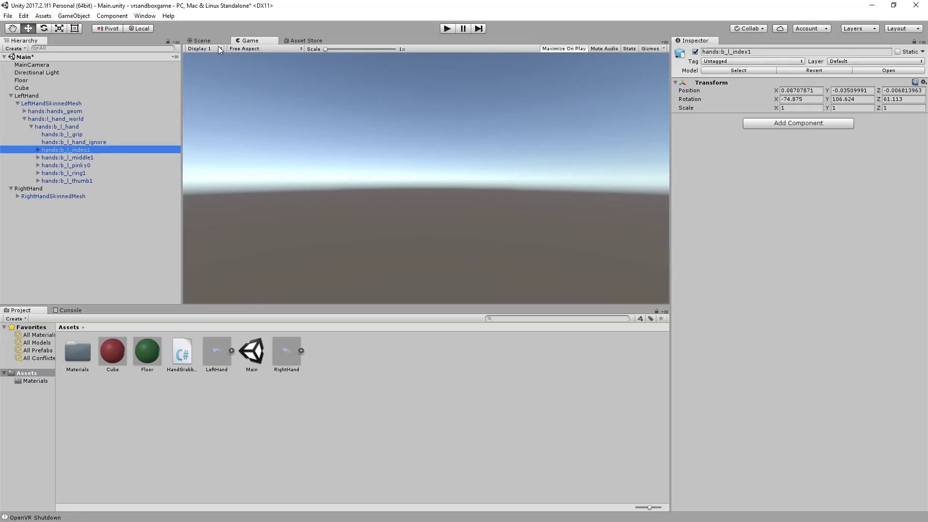
Examine the left hand's middle, pinky and ring bones and the thumb chain down to hands:b_l_thumb3 in the Scene view.
{"action": "left_click", "coordinate": [202, 41]}
{"action": "scroll", "coordinate": [418, 183], "scroll_direction": "up", "scroll_amount": 5}
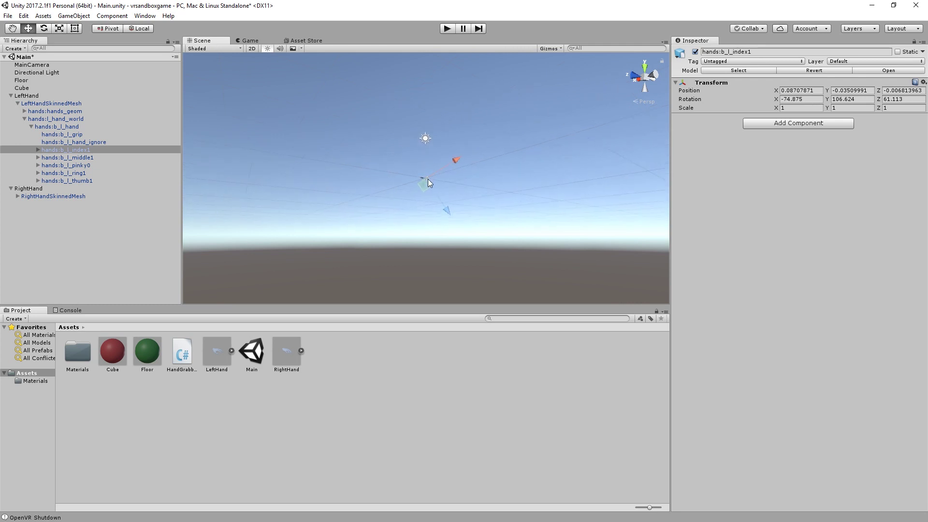
{"action": "scroll", "coordinate": [430, 183], "scroll_direction": "down", "scroll_amount": 4}
{"action": "left_click_drag", "start_coordinate": [416, 187], "coordinate": [432, 207], "text": "alt"}
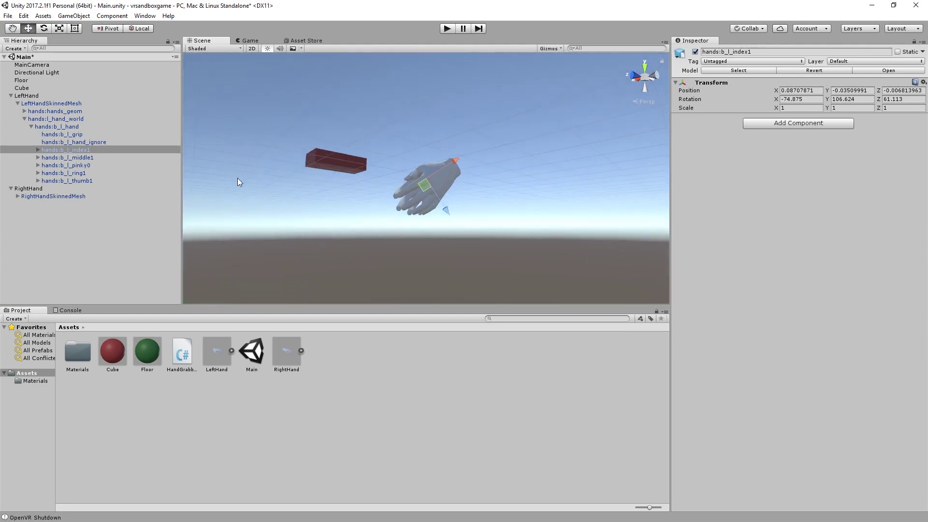
{"action": "left_click", "coordinate": [91, 159]}
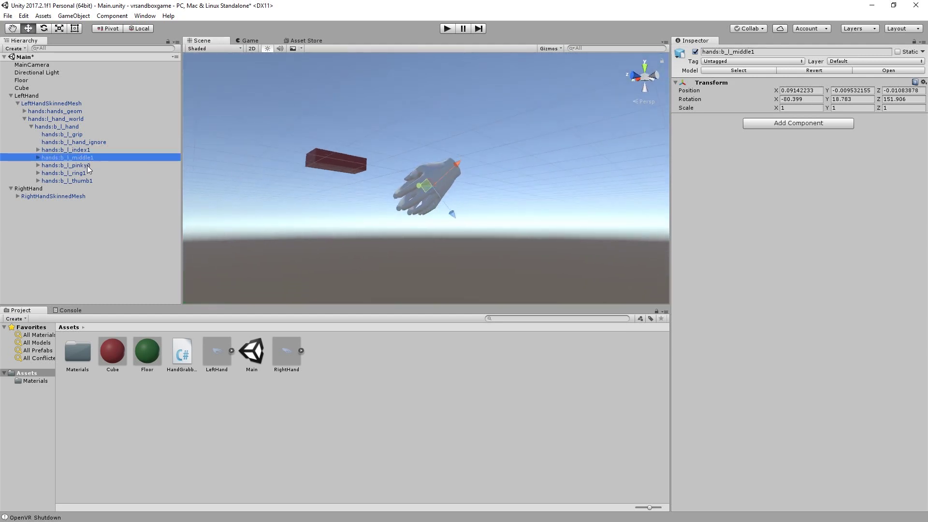
{"action": "left_click", "coordinate": [87, 165]}
{"action": "left_click", "coordinate": [83, 174]}
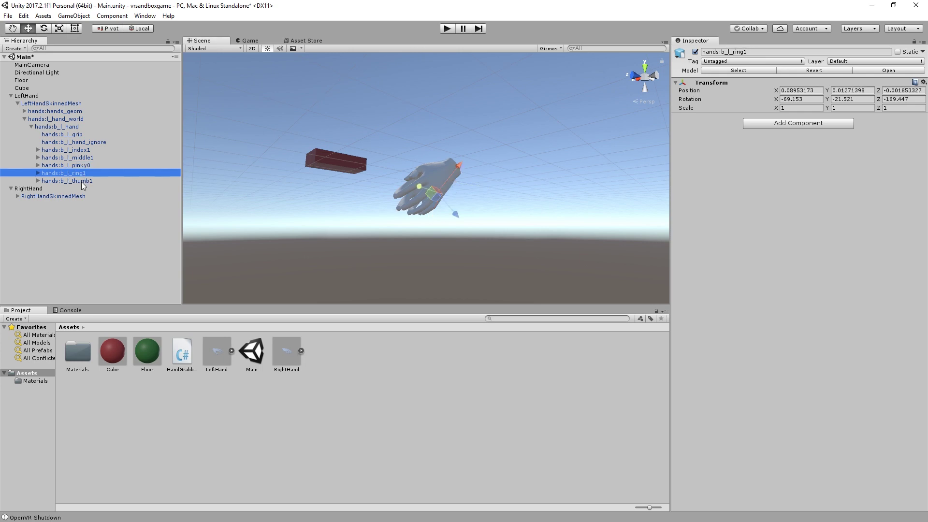
{"action": "left_click", "coordinate": [82, 181]}
{"action": "left_click", "coordinate": [38, 181]}
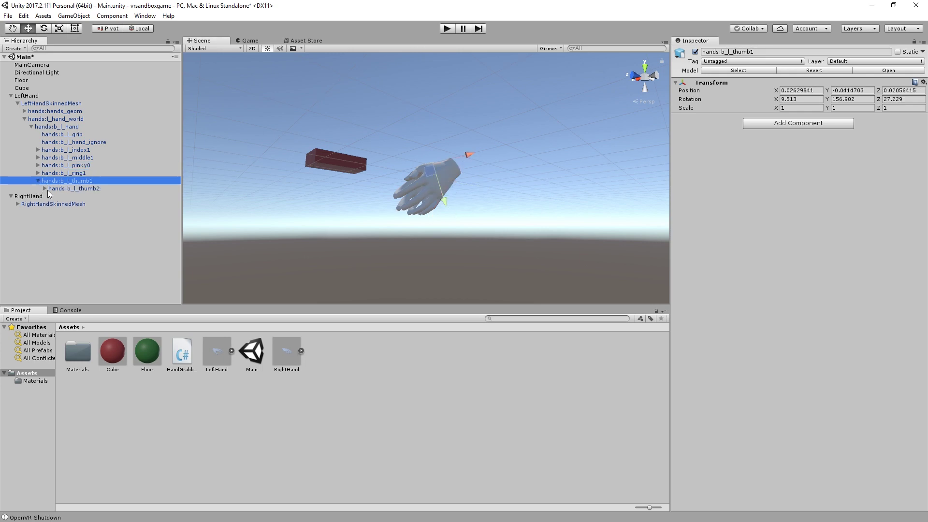
{"action": "left_click", "coordinate": [48, 189]}
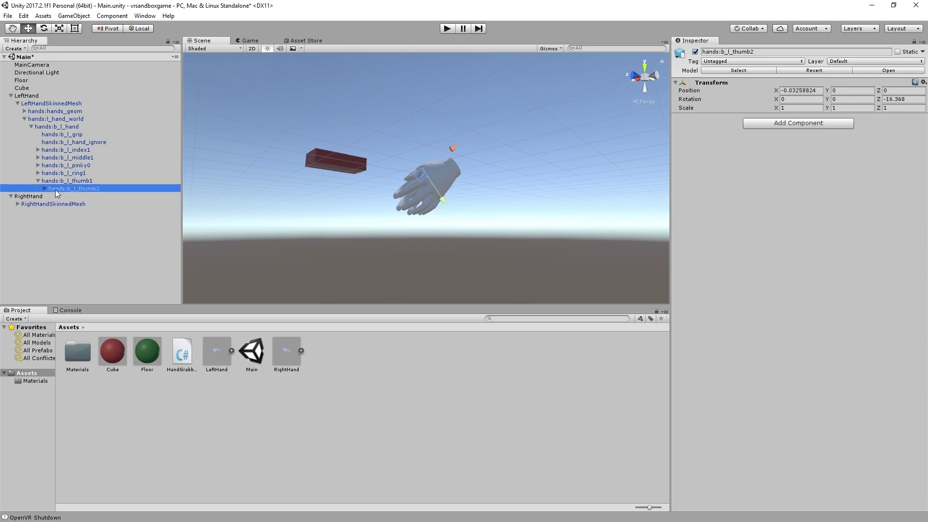
{"action": "left_click", "coordinate": [45, 188]}
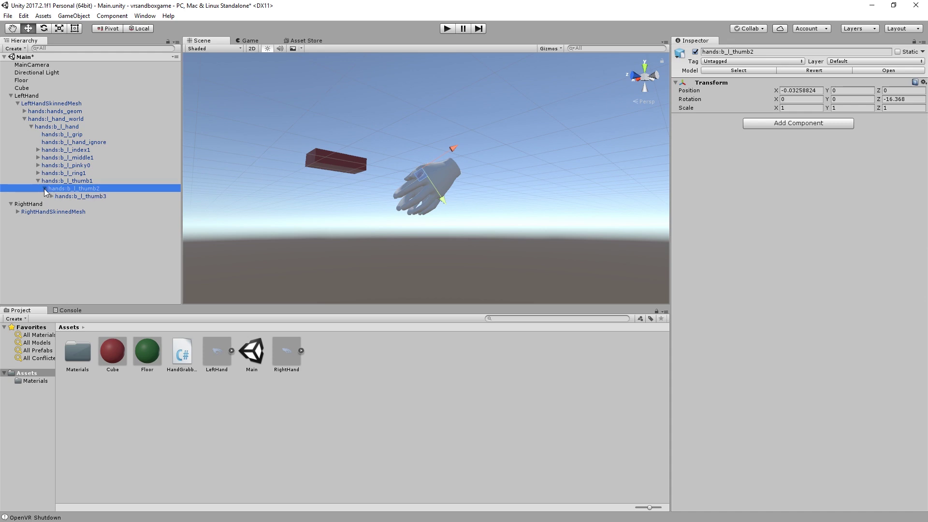
{"action": "left_click", "coordinate": [86, 196]}
{"action": "left_click_drag", "start_coordinate": [400, 173], "coordinate": [572, 172], "text": "alt"}
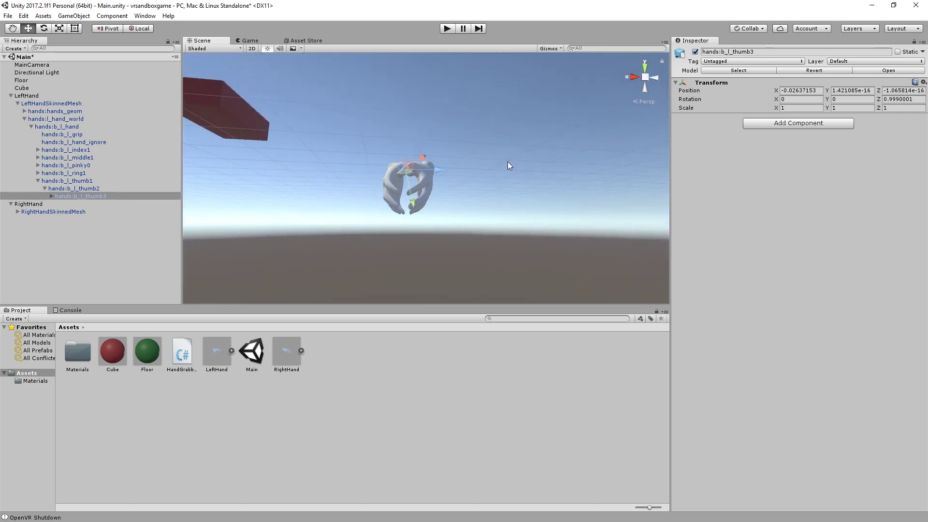
Deactivate the Floor object to clear the view around the hands.
{"action": "left_click_drag", "start_coordinate": [506, 163], "coordinate": [325, 197], "text": "alt"}
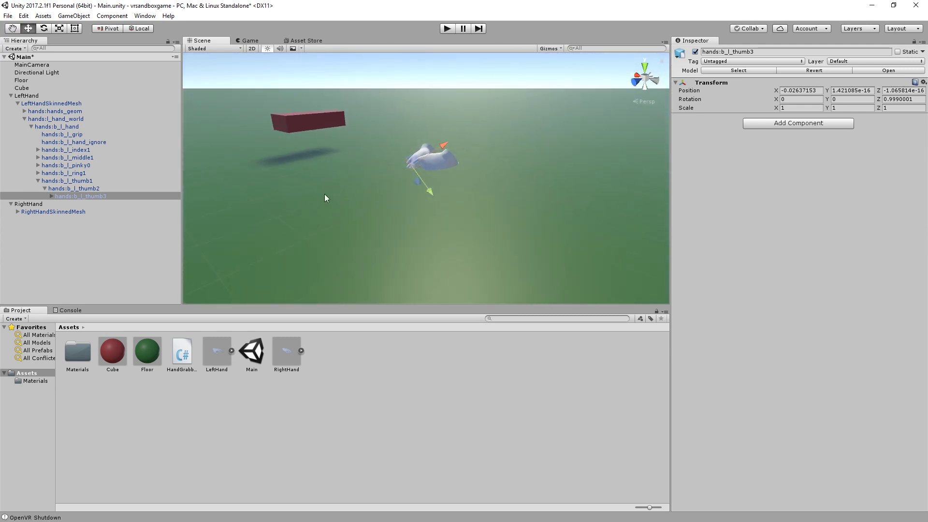
{"action": "left_click", "coordinate": [30, 81]}
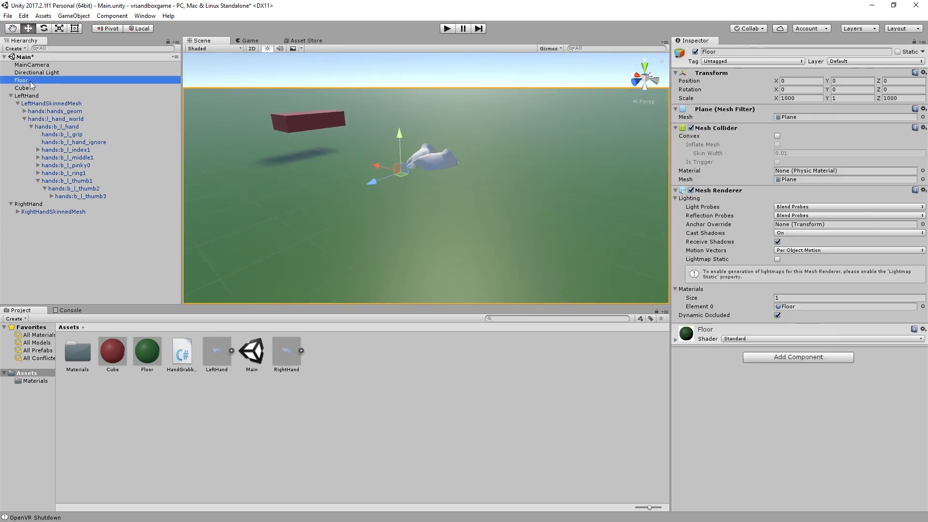
{"action": "left_click", "coordinate": [695, 51]}
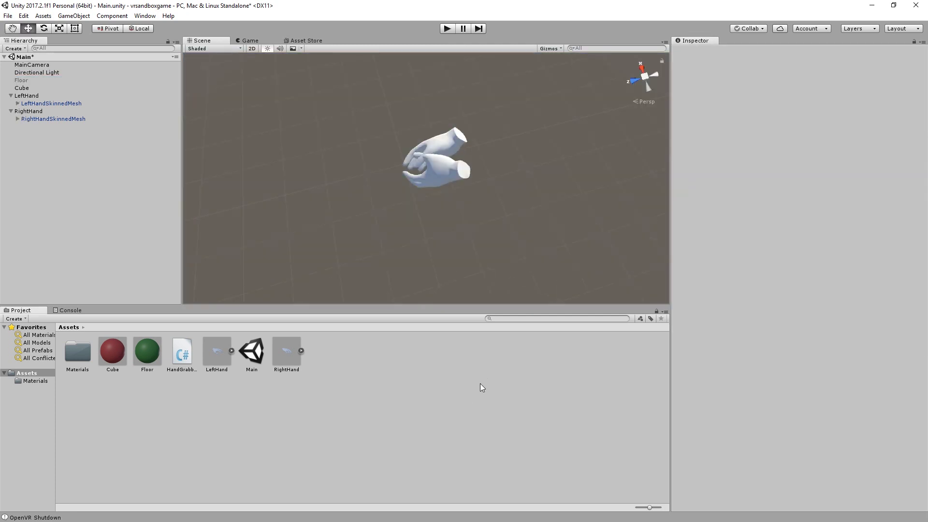
Create an Animator Controller named HandAnimationController in the Assets folder.
{"action": "right_click", "coordinate": [411, 403]}
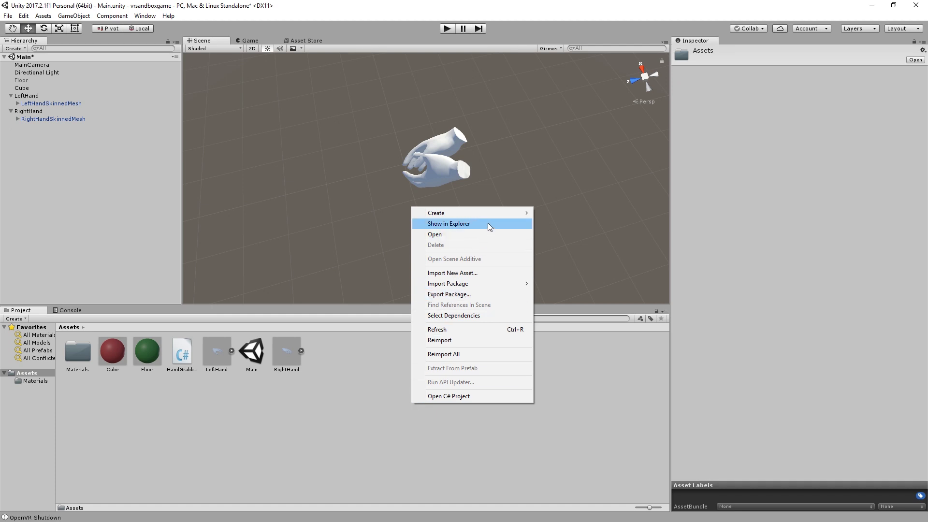
{"action": "mouse_move", "coordinate": [503, 215]}
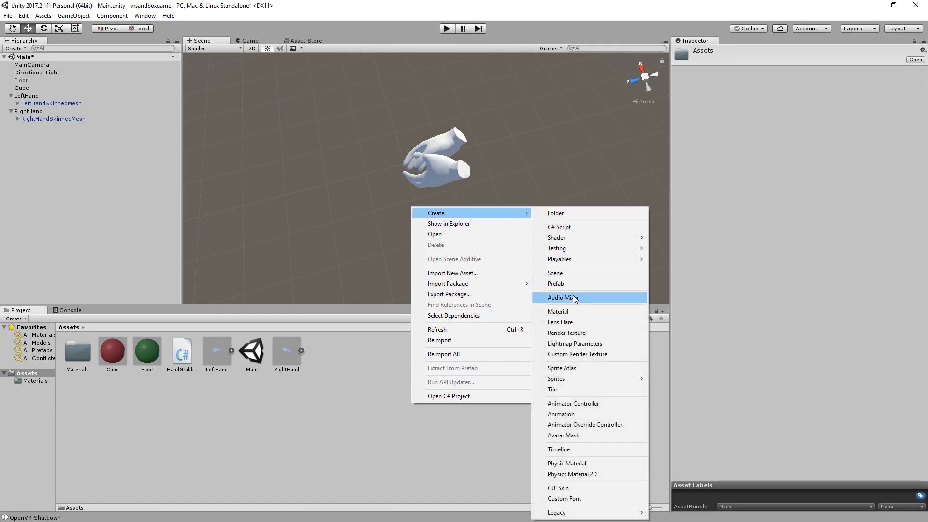
{"action": "left_click", "coordinate": [572, 403]}
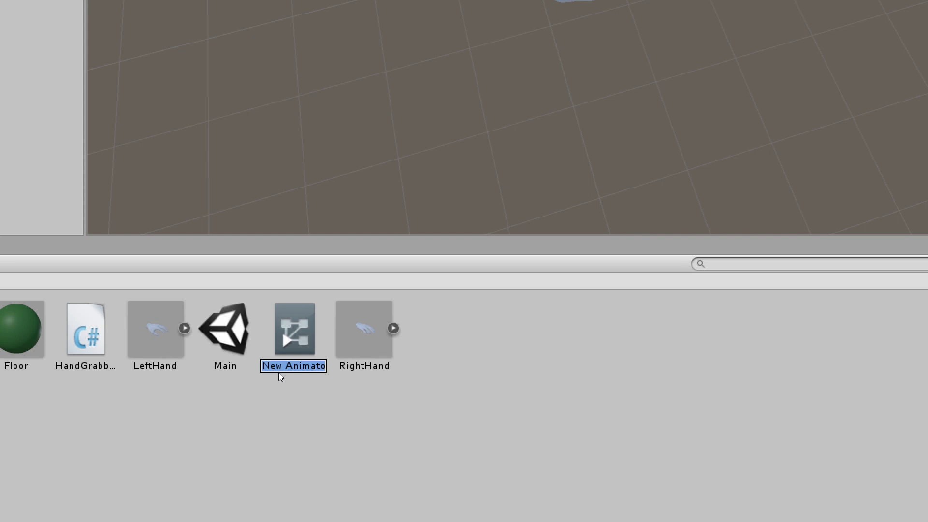
{"action": "type", "text": "HandAnimationCo"}
{"action": "type", "text": "ntroller"}
{"action": "key", "text": "Return"}
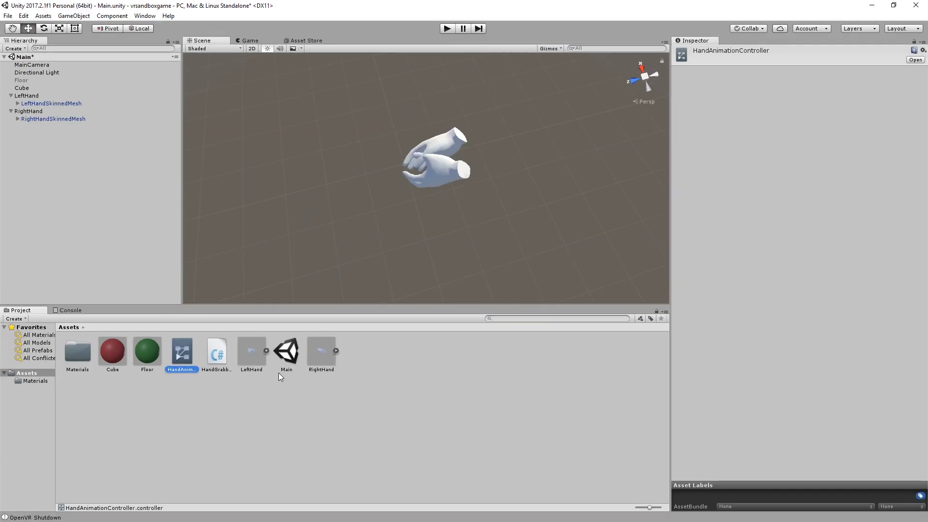
Assign HandAnimationController to the Animators of LeftHandSkinnedMesh and RightHandSkinnedMesh, and open the controller in the Animator view.
{"action": "left_click", "coordinate": [62, 103]}
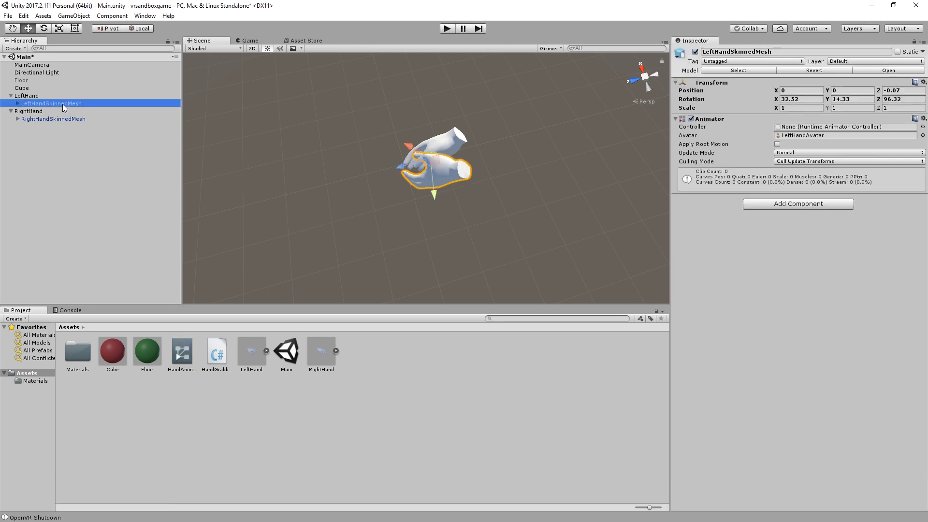
{"action": "left_click", "coordinate": [60, 119], "text": "ctrl"}
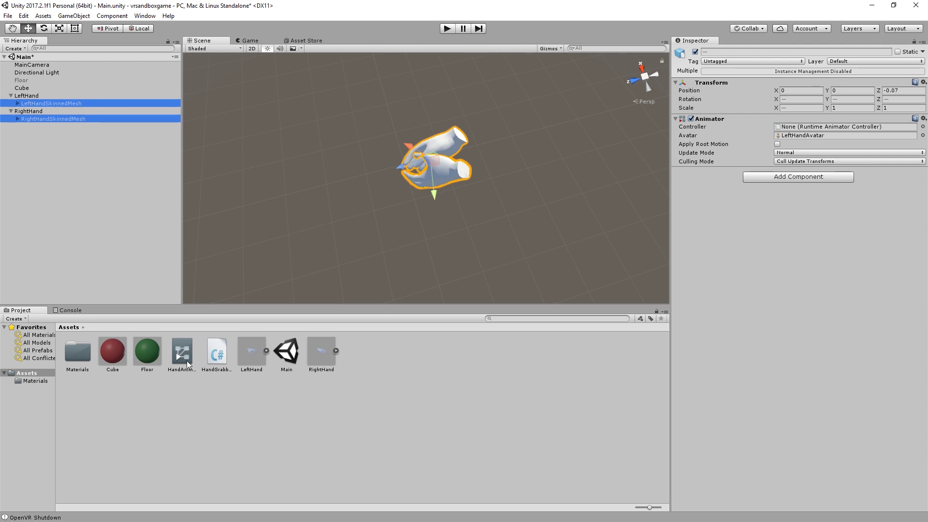
{"action": "left_click_drag", "start_coordinate": [179, 368], "coordinate": [831, 125]}
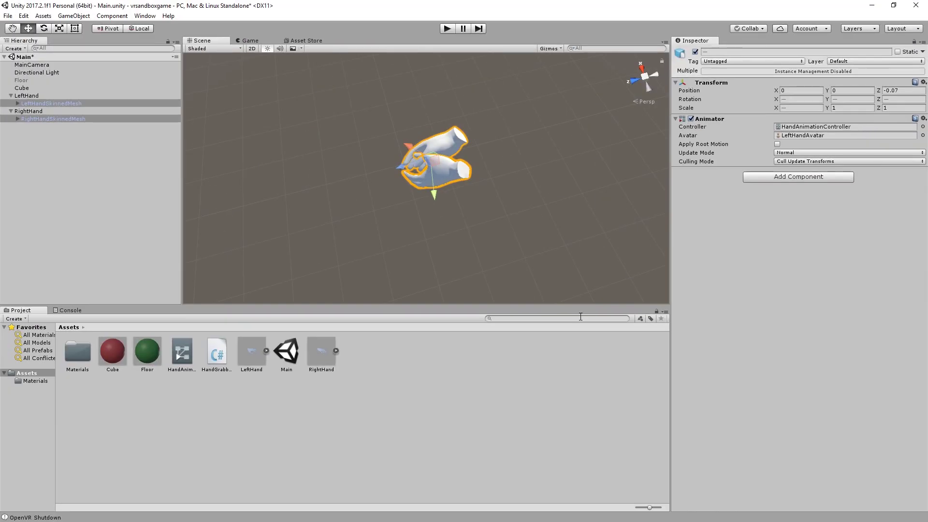
{"action": "left_click", "coordinate": [186, 357]}
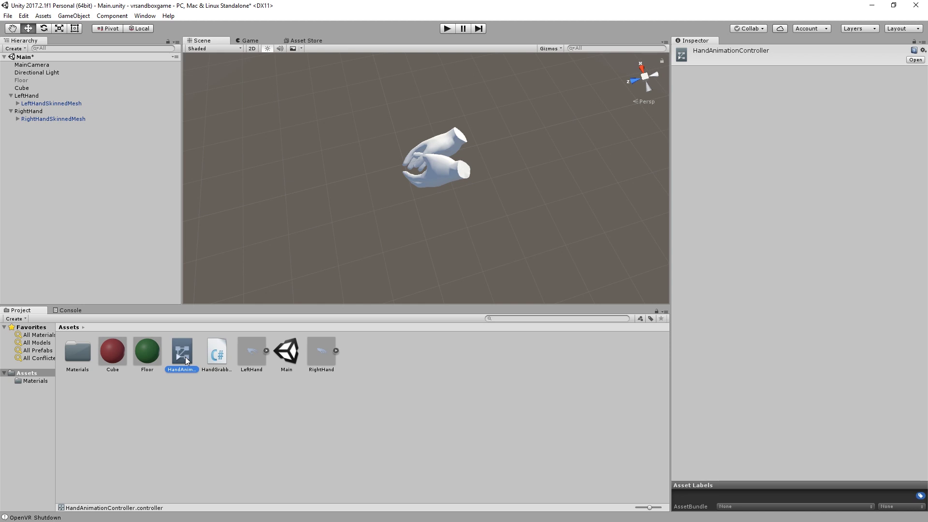
{"action": "double_click", "coordinate": [186, 359]}
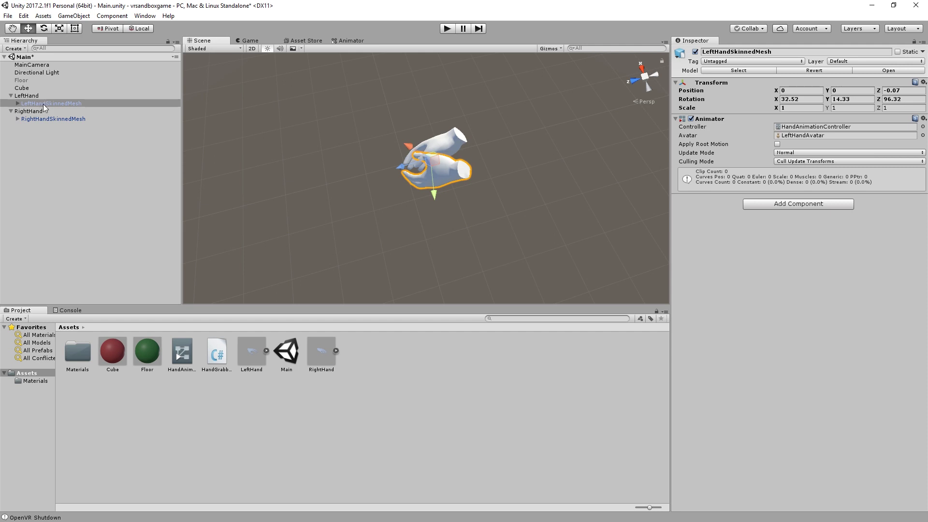
Open the Animation window for LeftHandSkinnedMesh and dock it alongside the Project and Console views.
{"action": "left_click", "coordinate": [145, 16]}
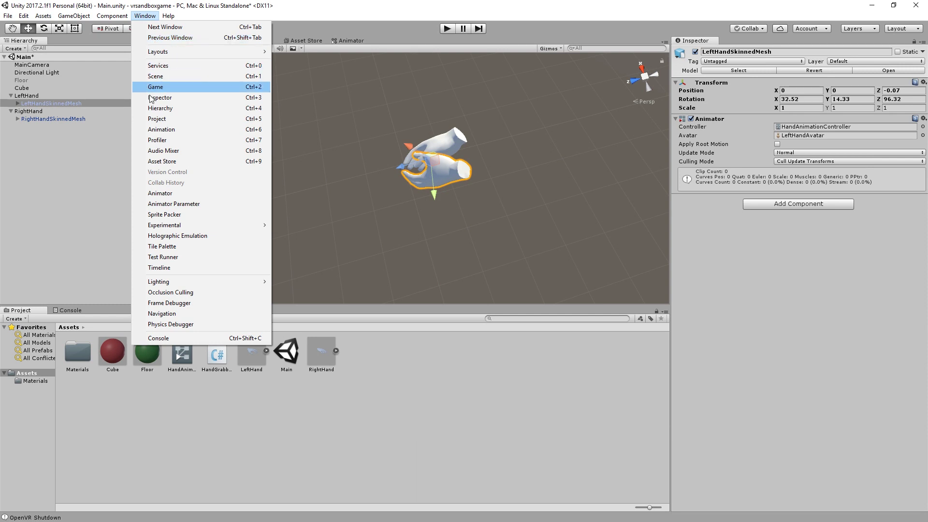
{"action": "left_click", "coordinate": [142, 14]}
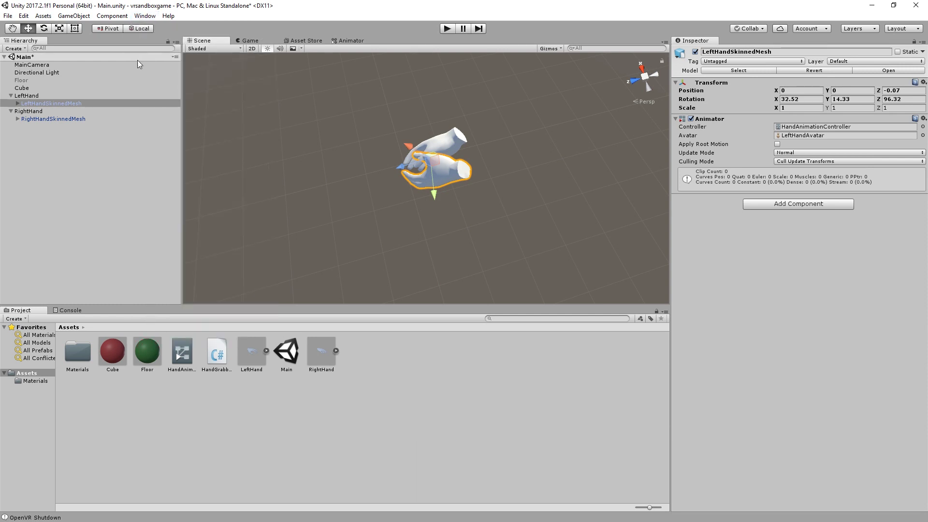
{"action": "left_click", "coordinate": [46, 103]}
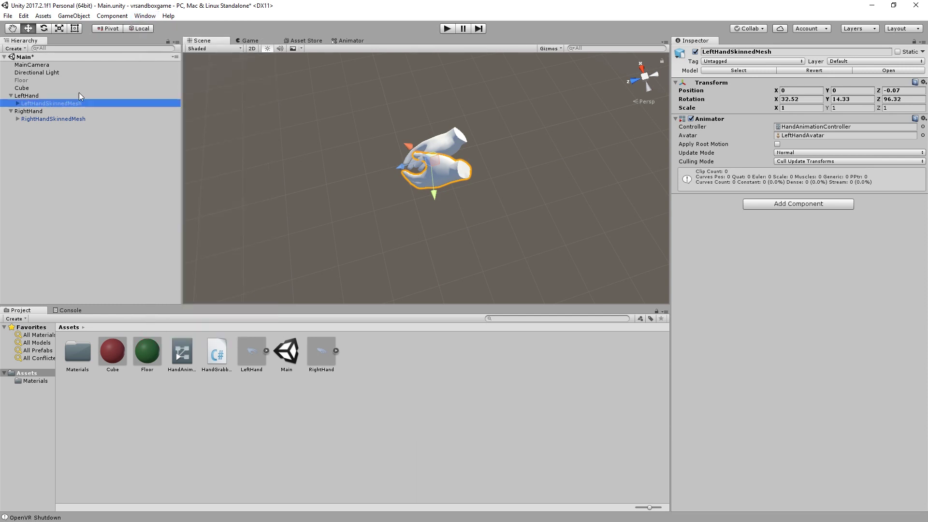
{"action": "left_click", "coordinate": [150, 17]}
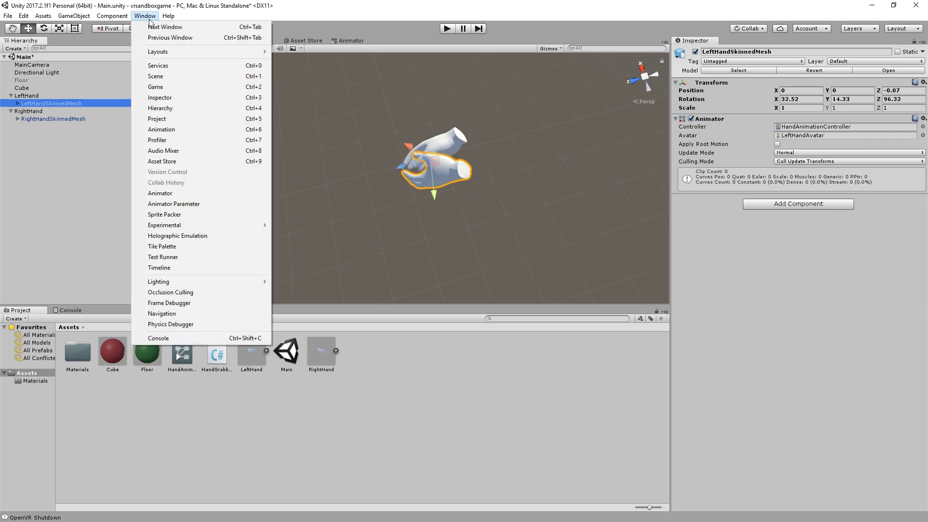
{"action": "left_click", "coordinate": [160, 129]}
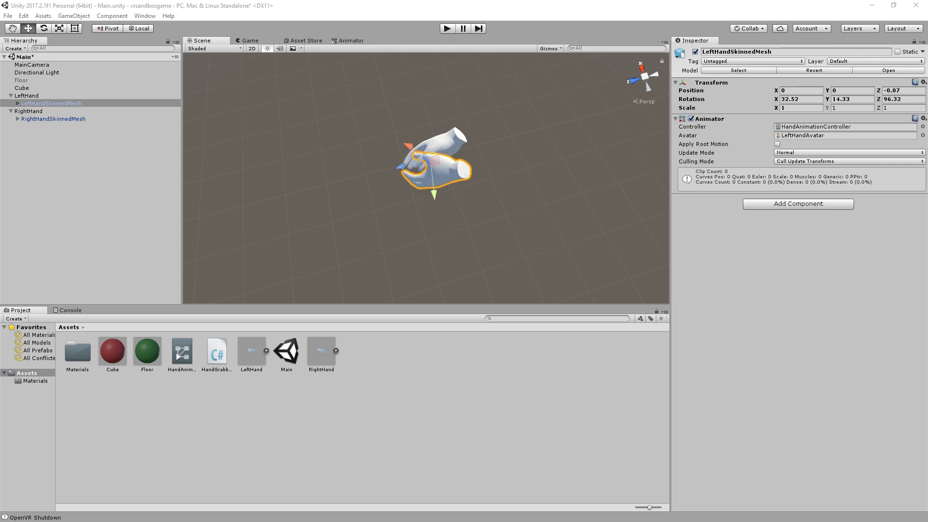
{"action": "left_click_drag", "start_coordinate": [81, 148], "coordinate": [393, 222]}
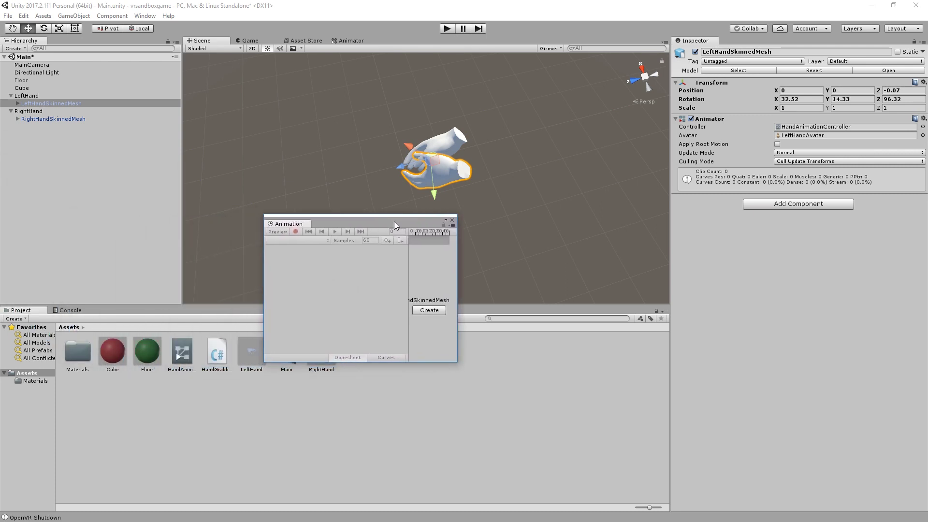
{"action": "left_click_drag", "start_coordinate": [294, 222], "coordinate": [105, 310]}
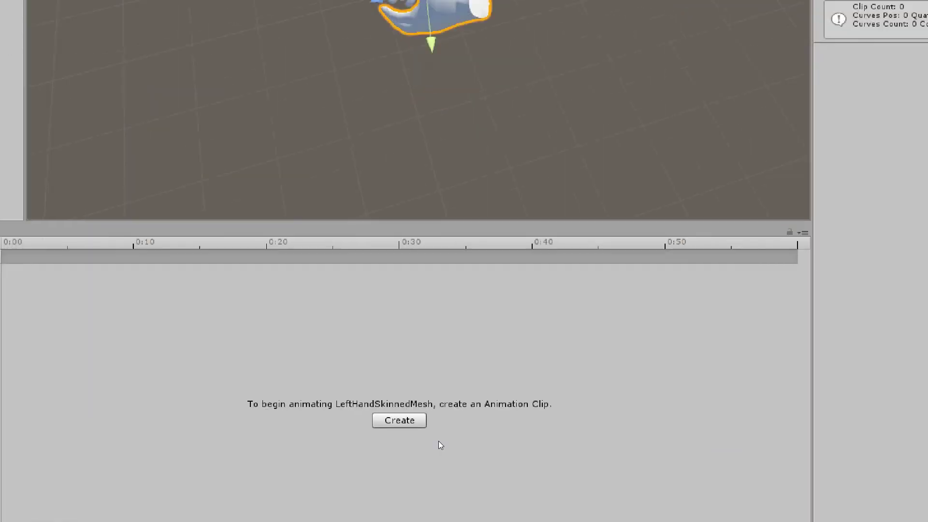
Create an animation clip named IdleAnimation for LeftHandSkinnedMesh in the Assets folder.
{"action": "left_click", "coordinate": [397, 419]}
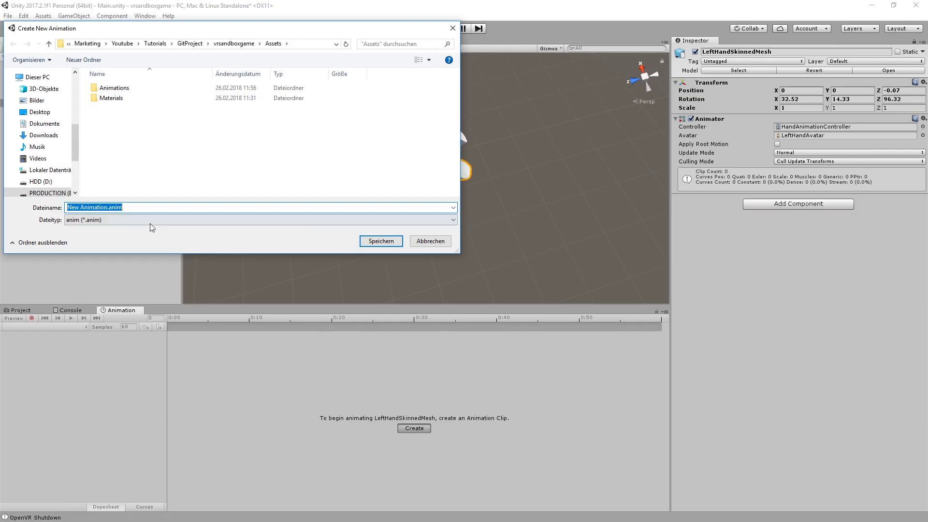
{"action": "type", "text": "IdleA"}
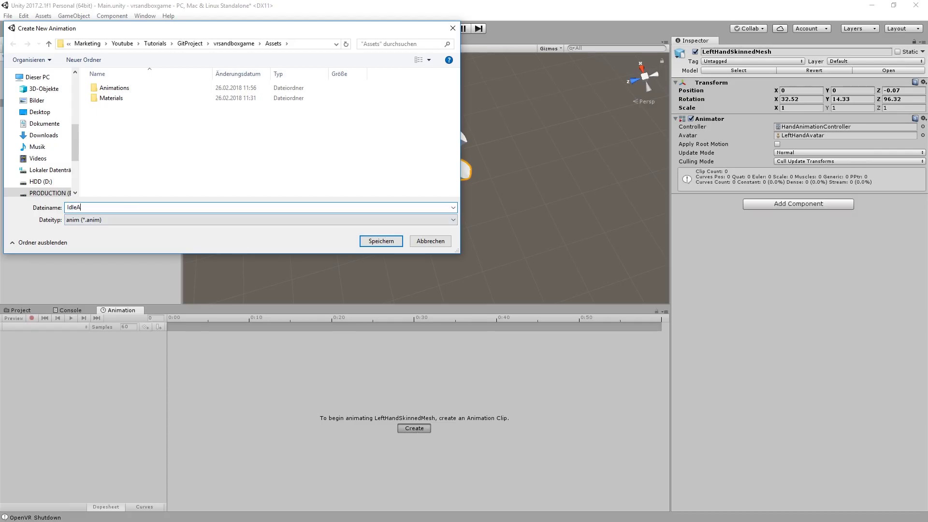
{"action": "type", "text": "nimation"}
{"action": "key", "text": "Return"}
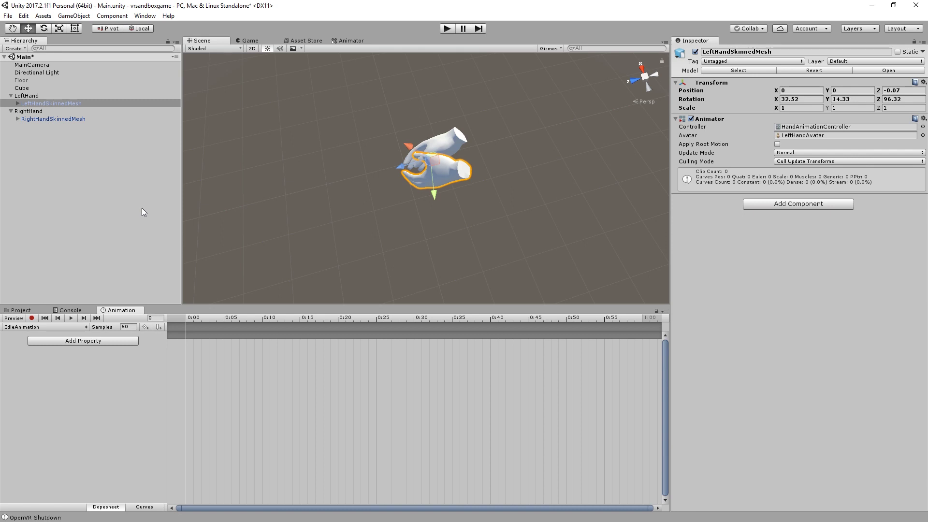
Create an Animations folder in Assets and move the IdleAnimation clip into it.
{"action": "left_click", "coordinate": [26, 310]}
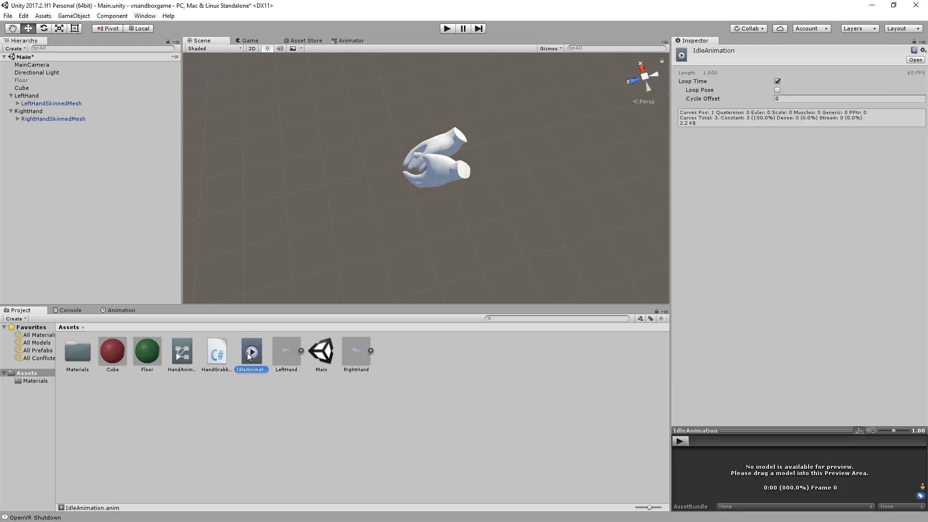
{"action": "left_click", "coordinate": [410, 357]}
{"action": "right_click", "coordinate": [431, 363]}
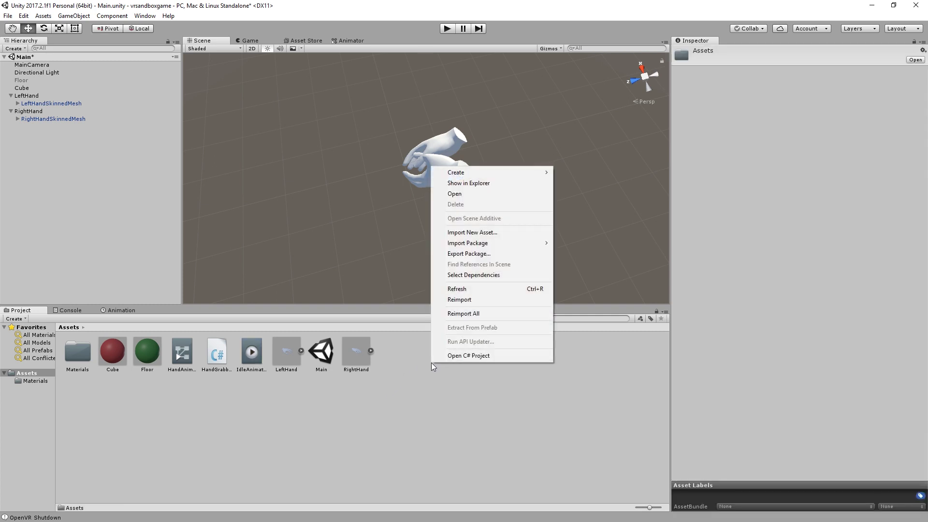
{"action": "mouse_move", "coordinate": [480, 175]}
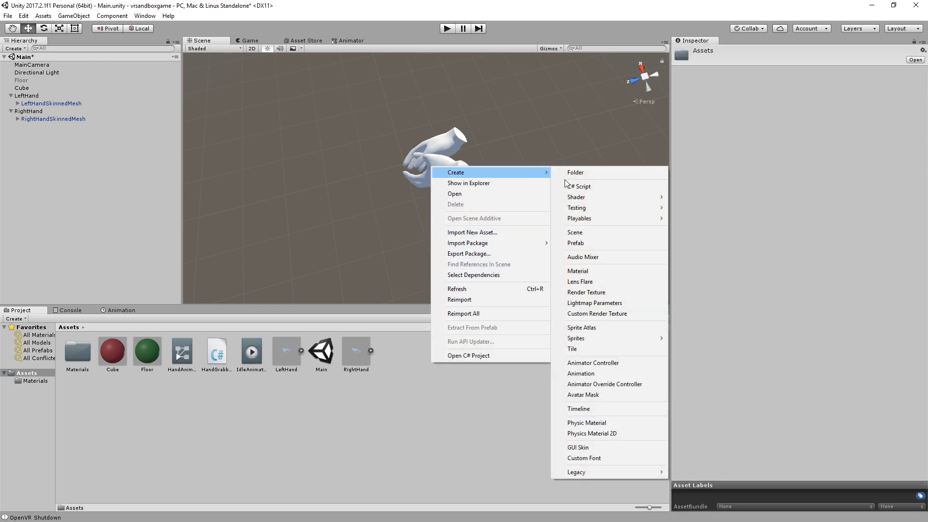
{"action": "left_click", "coordinate": [575, 174]}
{"action": "type", "text": "Animations"}
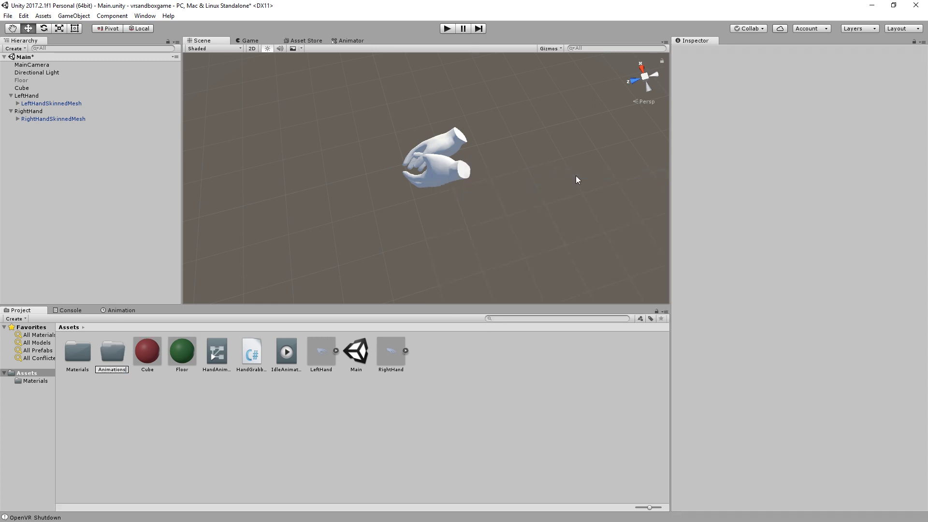
{"action": "key", "text": "Return"}
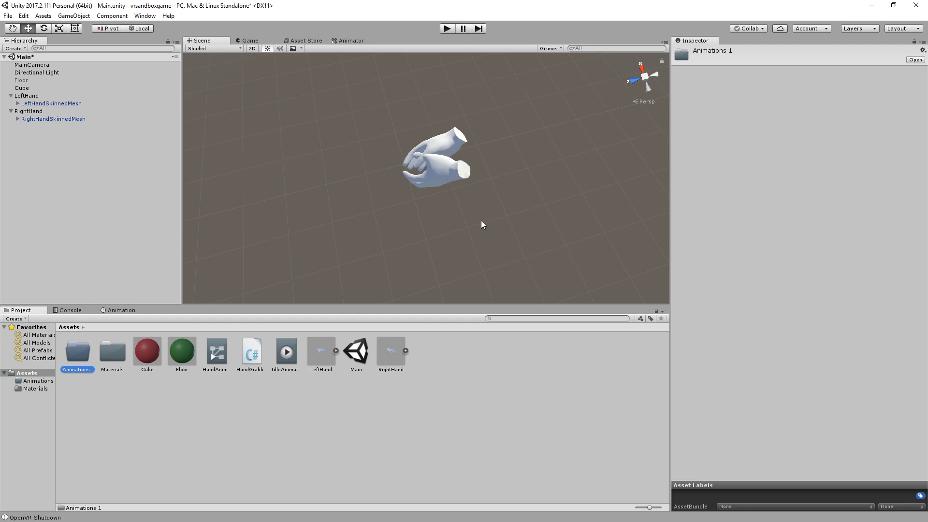
{"action": "left_click_drag", "start_coordinate": [288, 352], "coordinate": [78, 355]}
Create a folder named Models in the Assets folder.
{"action": "right_click", "coordinate": [485, 367]}
{"action": "mouse_move", "coordinate": [520, 176]}
{"action": "left_click", "coordinate": [628, 177]}
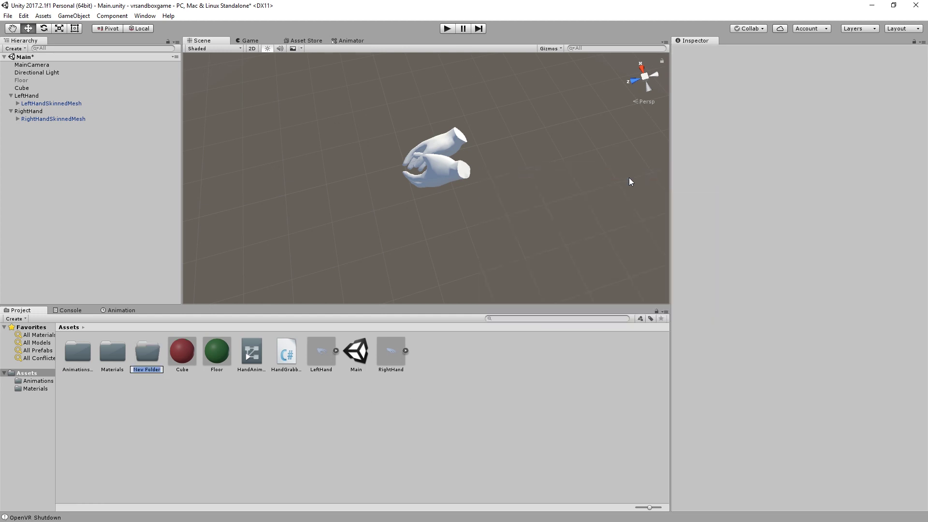
{"action": "type", "text": "Models"}
{"action": "key", "text": "Return"}
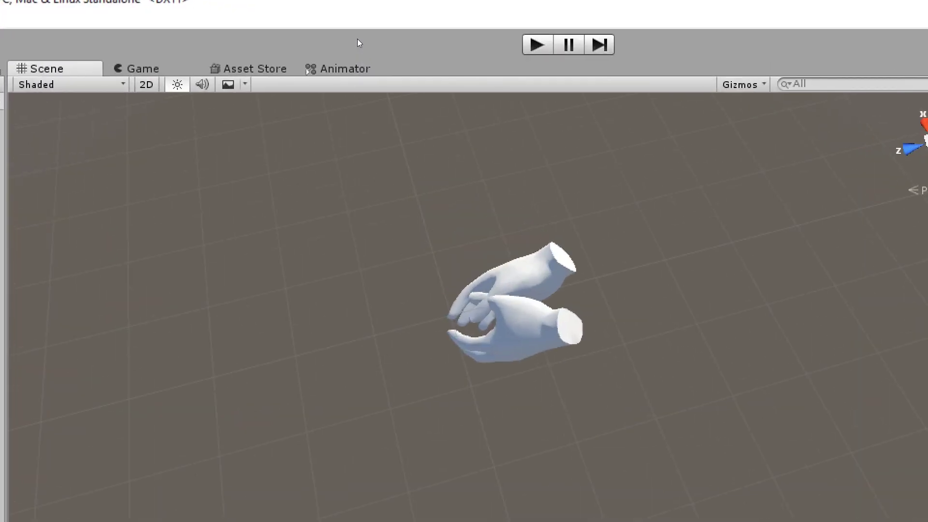
Spread out the Entry and IdleAnimation nodes in the HandAnimationController graph and inspect the default transition between them.
{"action": "left_click", "coordinate": [351, 68]}
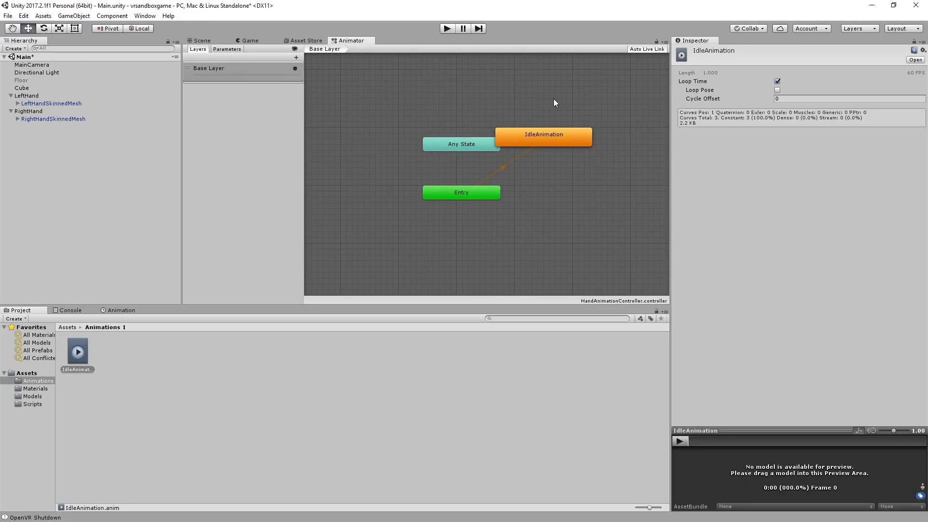
{"action": "middle_click_drag", "start_coordinate": [554, 103], "coordinate": [466, 97]}
{"action": "left_click_drag", "start_coordinate": [468, 131], "coordinate": [544, 130]}
{"action": "left_click_drag", "start_coordinate": [387, 192], "coordinate": [443, 249]}
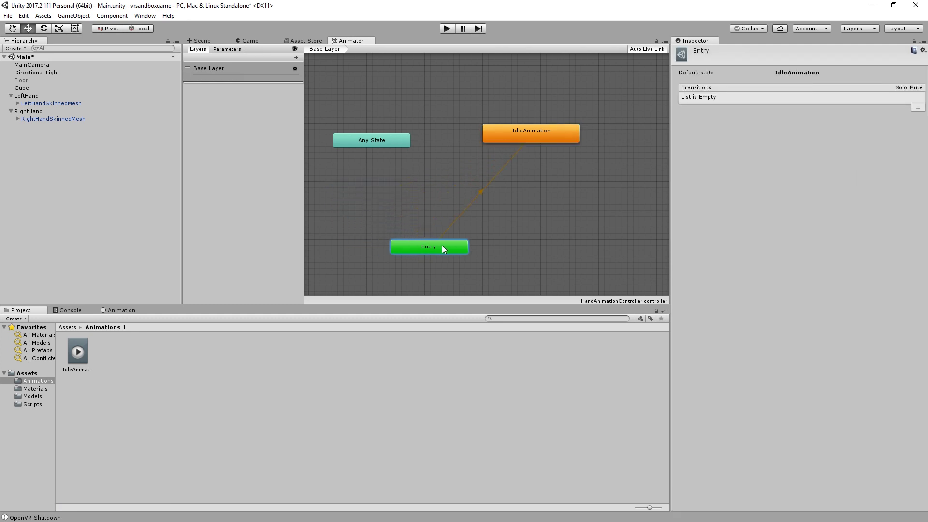
{"action": "left_click_drag", "start_coordinate": [514, 145], "coordinate": [480, 174]}
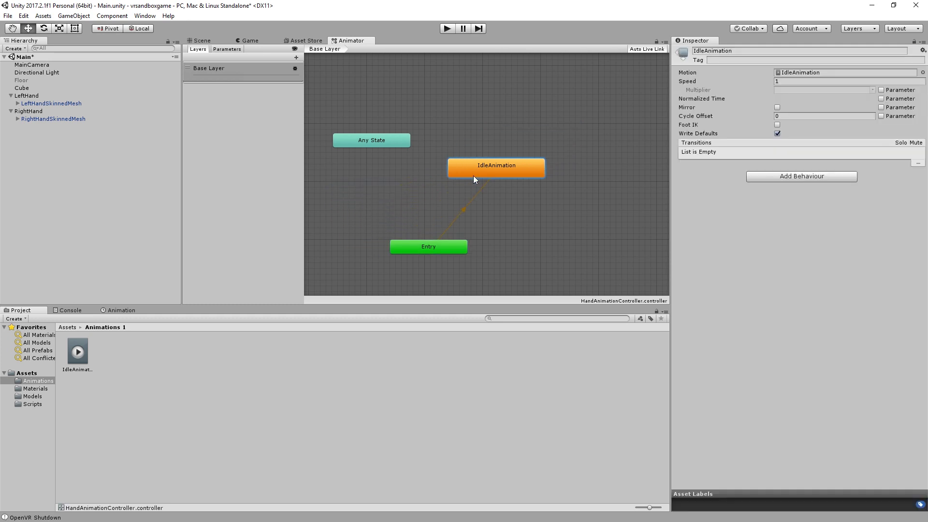
{"action": "left_click", "coordinate": [468, 207]}
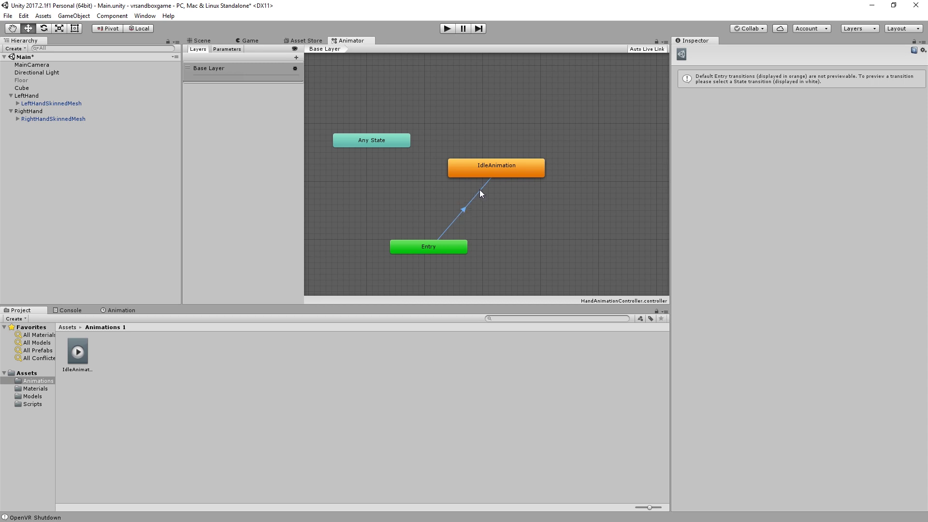
{"action": "left_click", "coordinate": [488, 164]}
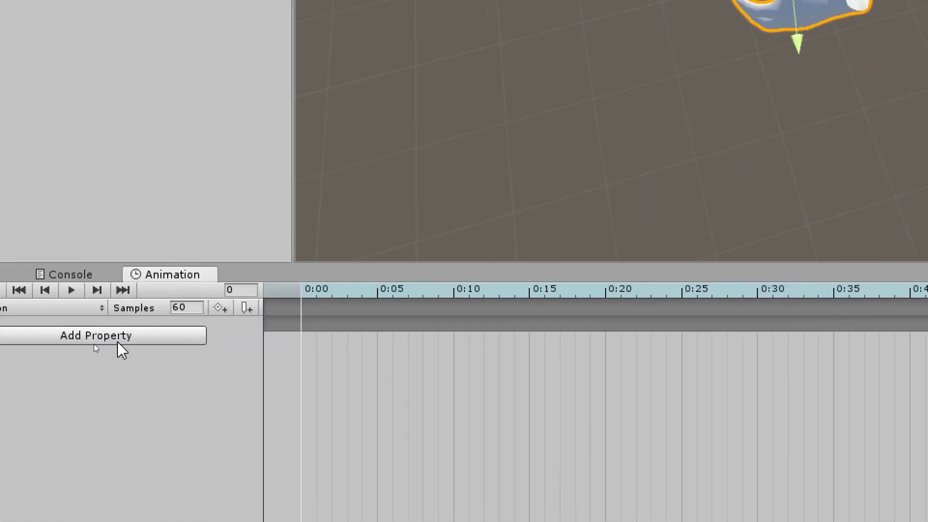
Add the Transform Position property of hands:l_hand_world to IdleAnimation and play the clip.
{"action": "left_click", "coordinate": [92, 342]}
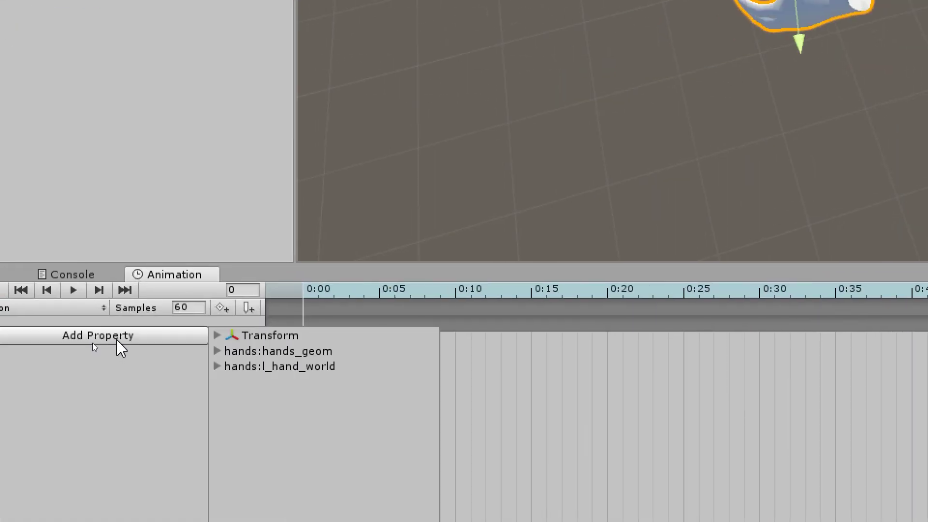
{"action": "left_click", "coordinate": [217, 367]}
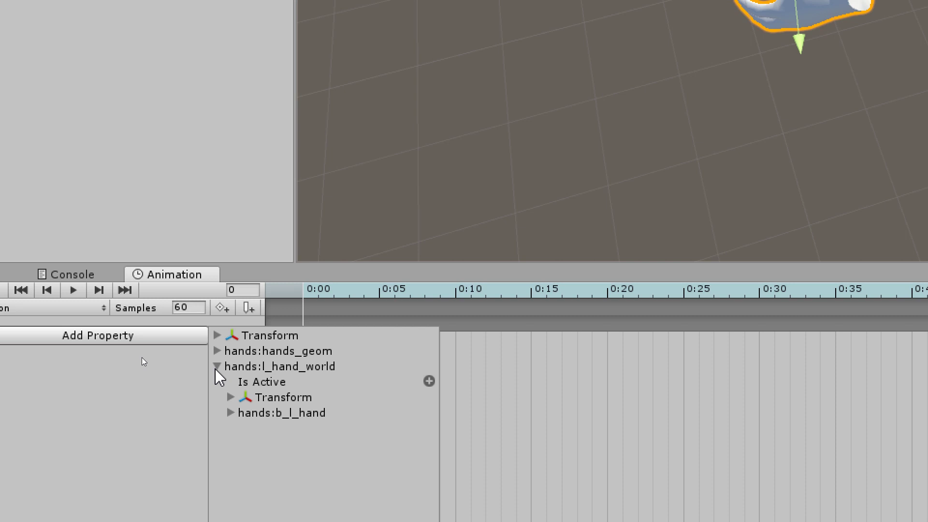
{"action": "left_click", "coordinate": [244, 399]}
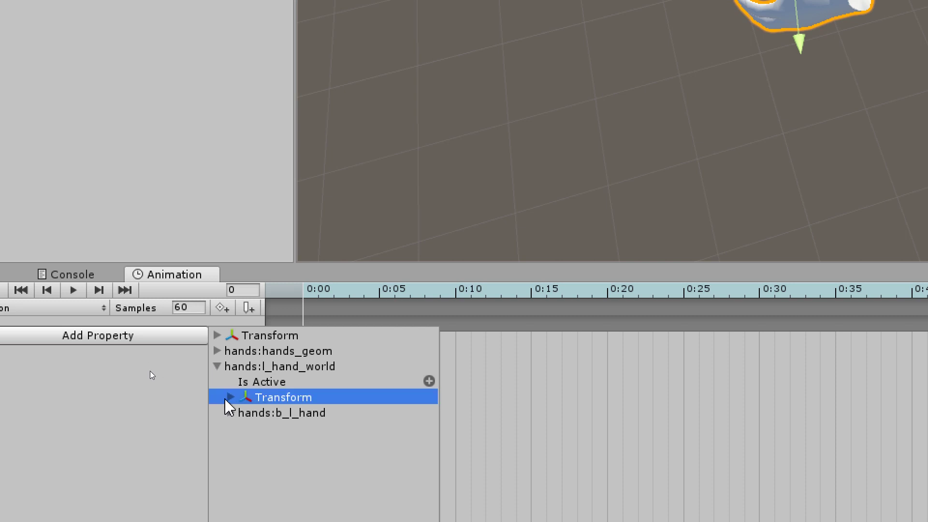
{"action": "left_click", "coordinate": [231, 397]}
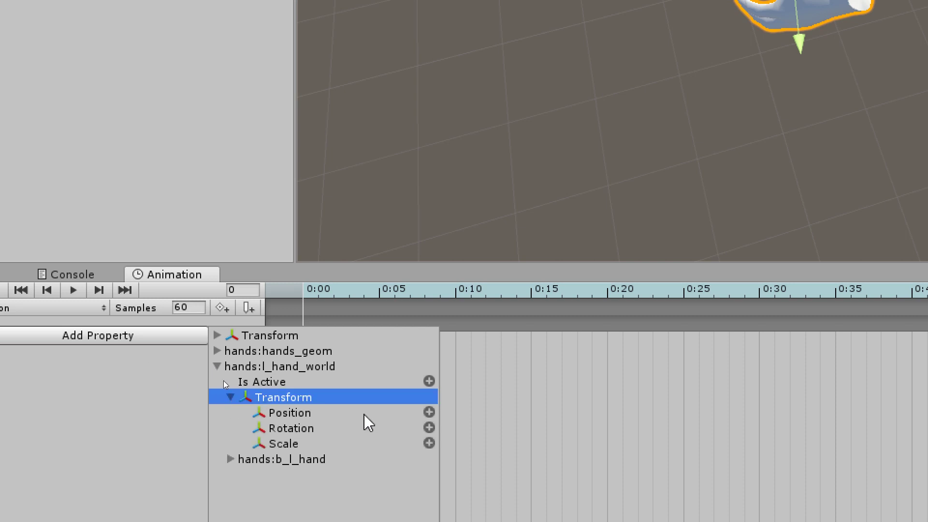
{"action": "left_click", "coordinate": [429, 412]}
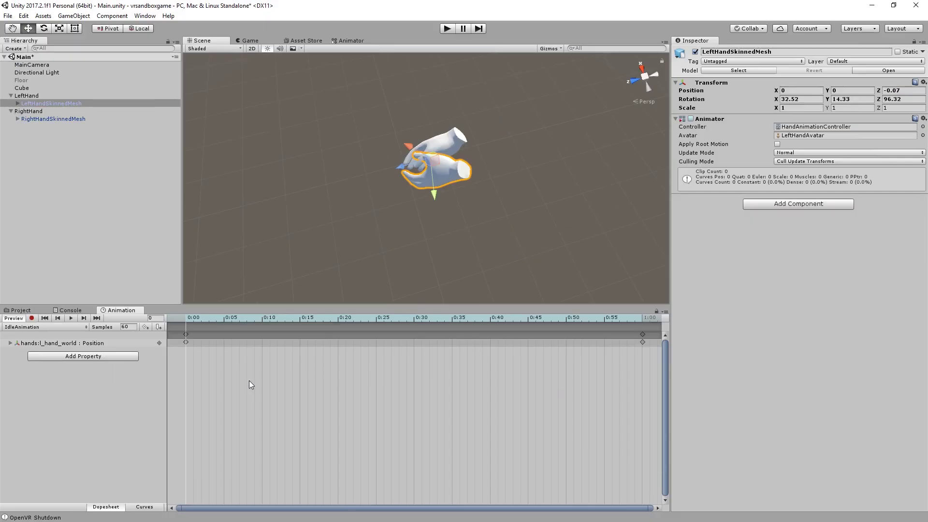
{"action": "left_click", "coordinate": [71, 318]}
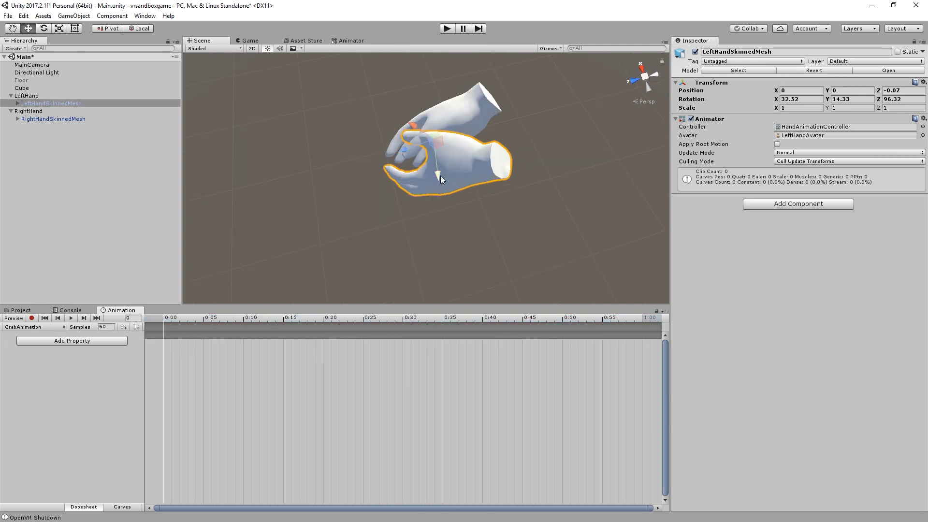
Deactivate the RightHand object and view the left hand's palm and fingers unobstructed.
{"action": "left_click", "coordinate": [32, 111]}
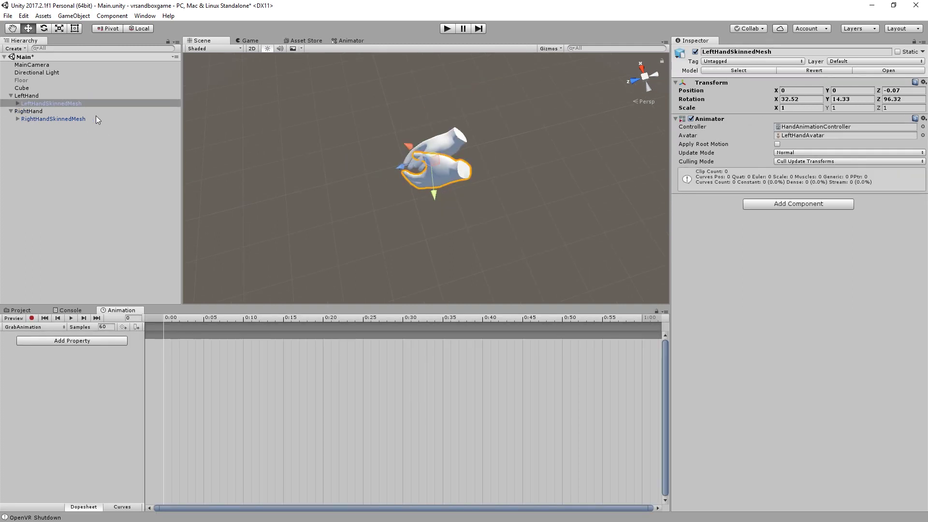
{"action": "scroll", "coordinate": [440, 175], "scroll_direction": "up", "scroll_amount": 5}
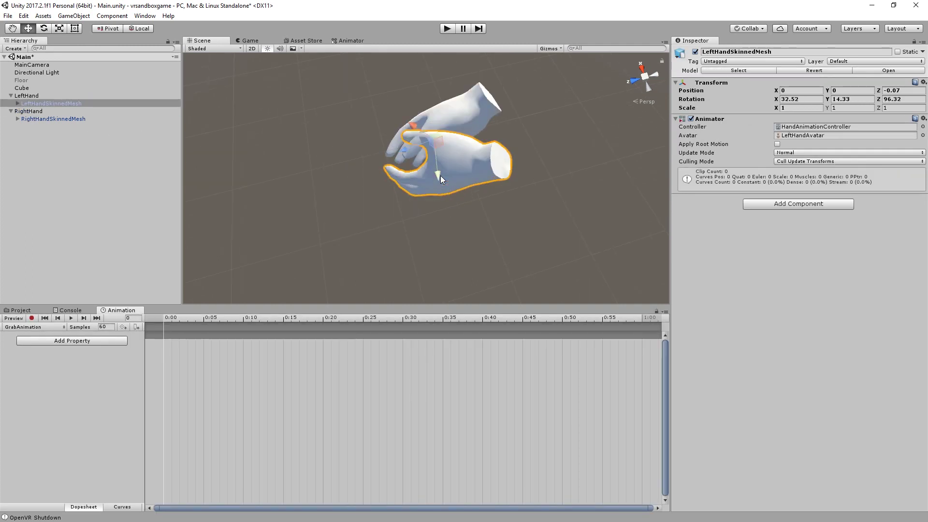
{"action": "scroll", "coordinate": [440, 175], "scroll_direction": "down", "scroll_amount": 3}
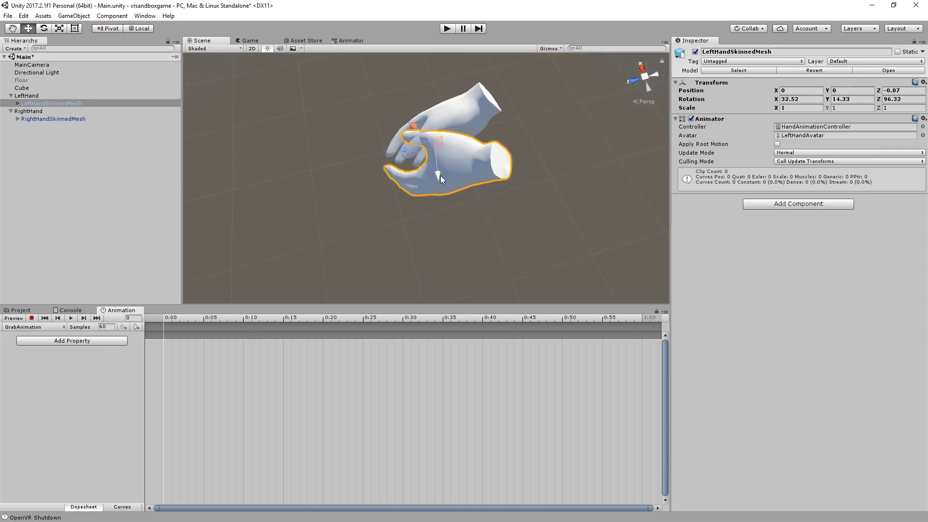
{"action": "left_click", "coordinate": [28, 112]}
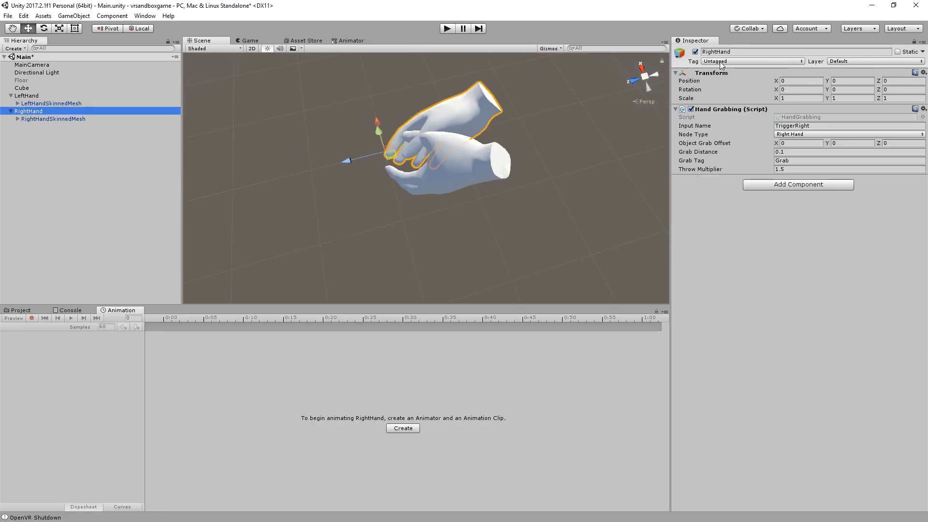
{"action": "left_click", "coordinate": [695, 52]}
{"action": "left_click_drag", "start_coordinate": [429, 177], "coordinate": [903, 29], "text": "alt"}
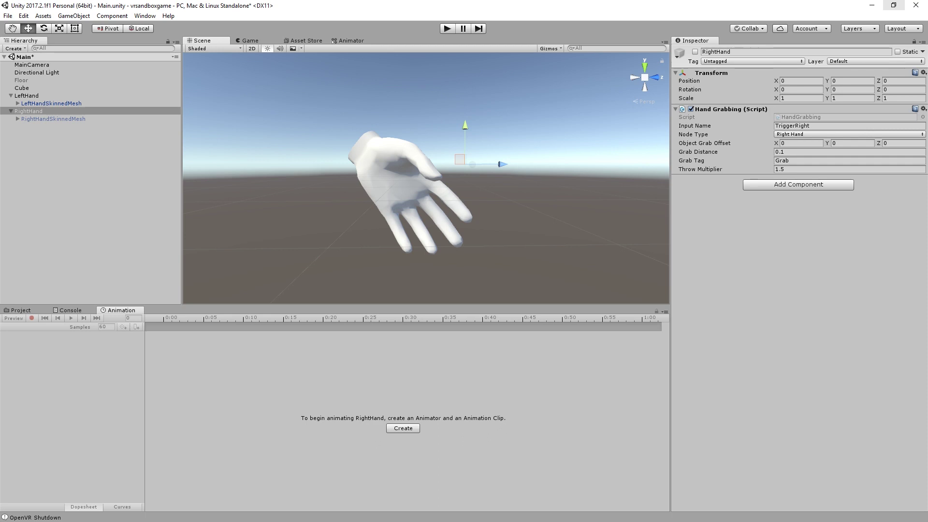
Try a Y rotation of 158.9 on the left hand's hands:b_l_thumb1 bone, and undo the change.
{"action": "left_click", "coordinate": [18, 104]}
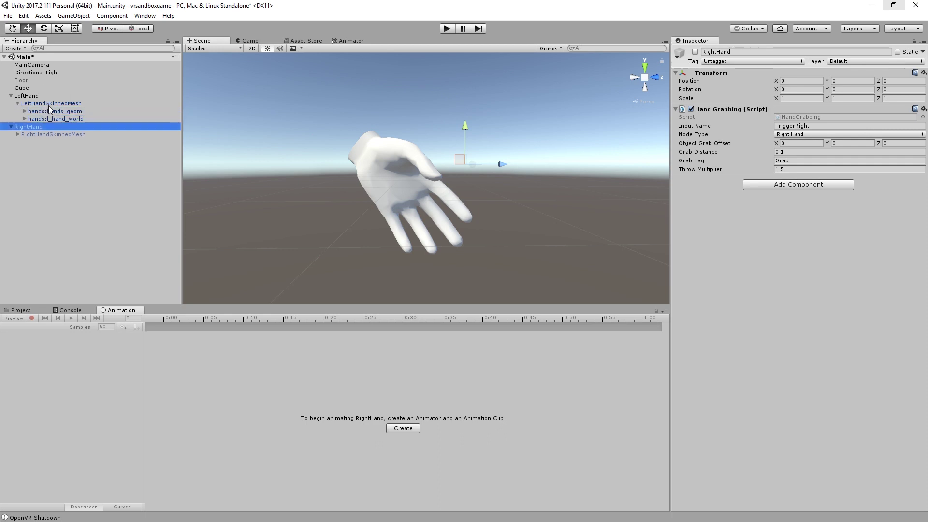
{"action": "left_click", "coordinate": [23, 118]}
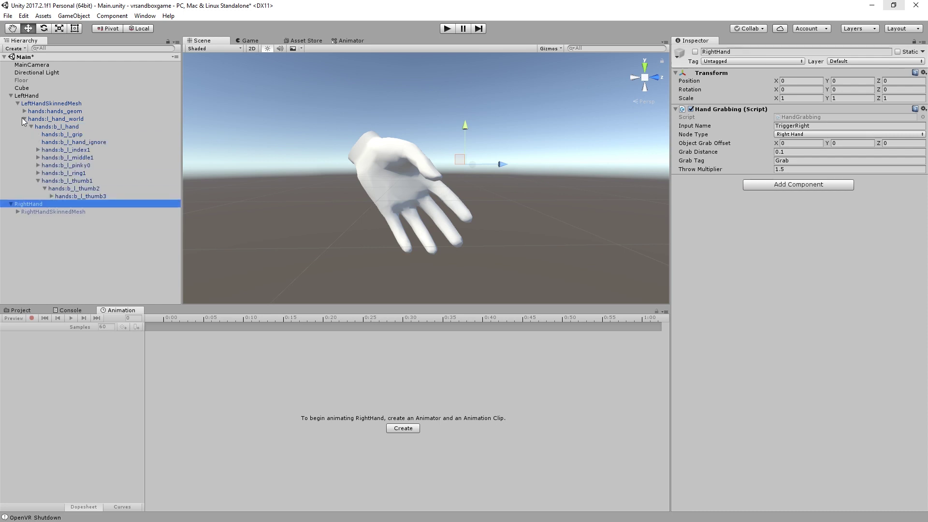
{"action": "left_click", "coordinate": [38, 181]}
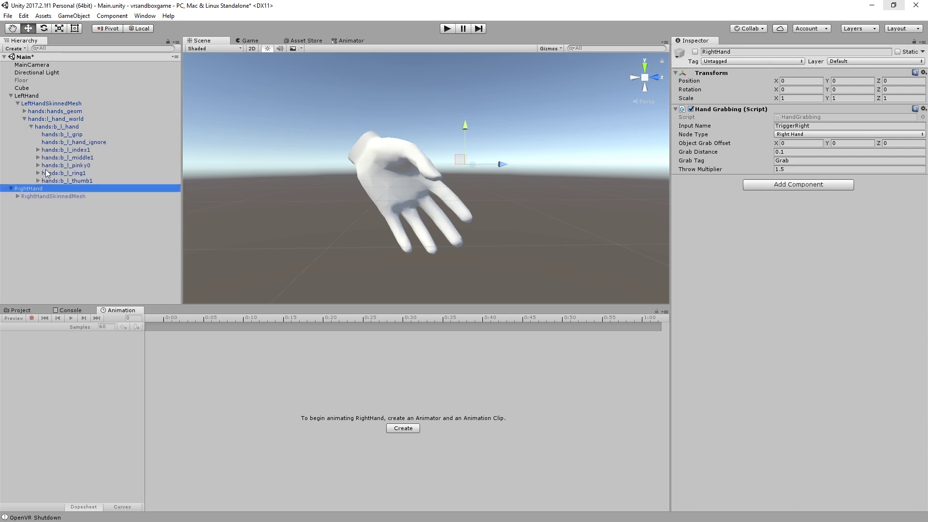
{"action": "left_click", "coordinate": [85, 181]}
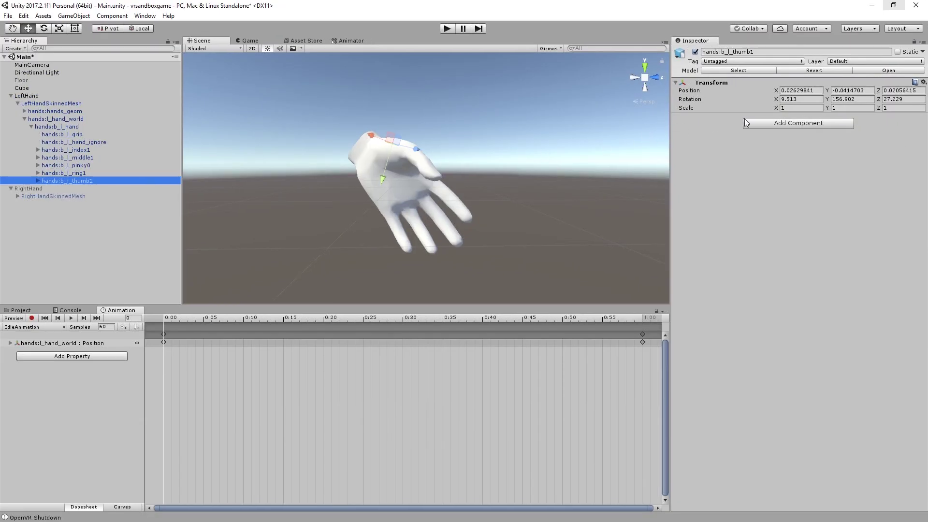
{"action": "left_click_drag", "start_coordinate": [829, 100], "coordinate": [858, 117]}
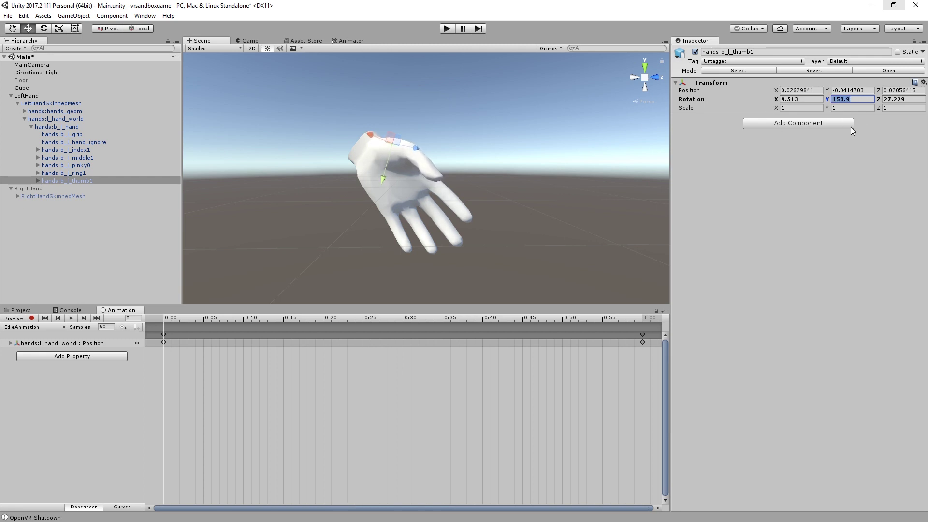
{"action": "key", "text": "ctrl+z"}
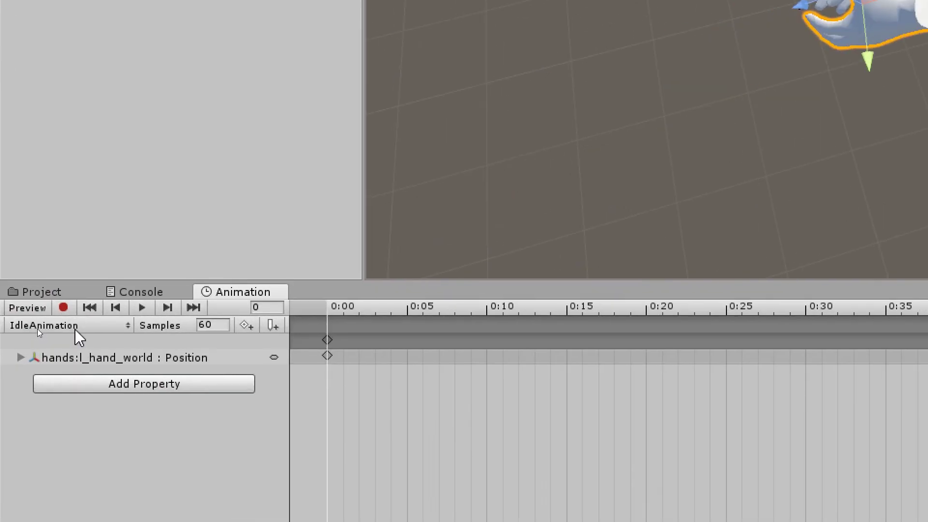
Create a second animation clip for LeftHandSkinnedMesh named GrabAnimation in the Animations 1 folder.
{"action": "left_click", "coordinate": [37, 328]}
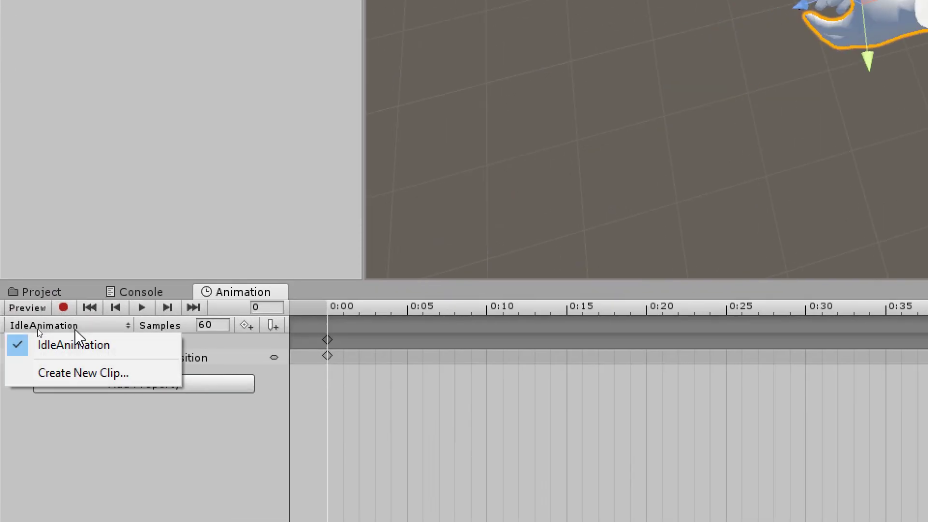
{"action": "left_click", "coordinate": [83, 373]}
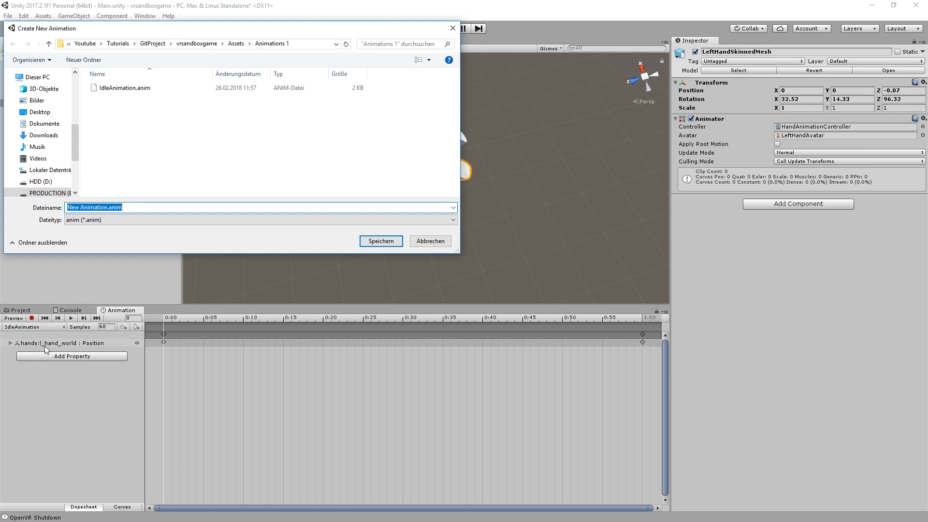
{"action": "type", "text": "GrabAnimation"}
{"action": "key", "text": "Return"}
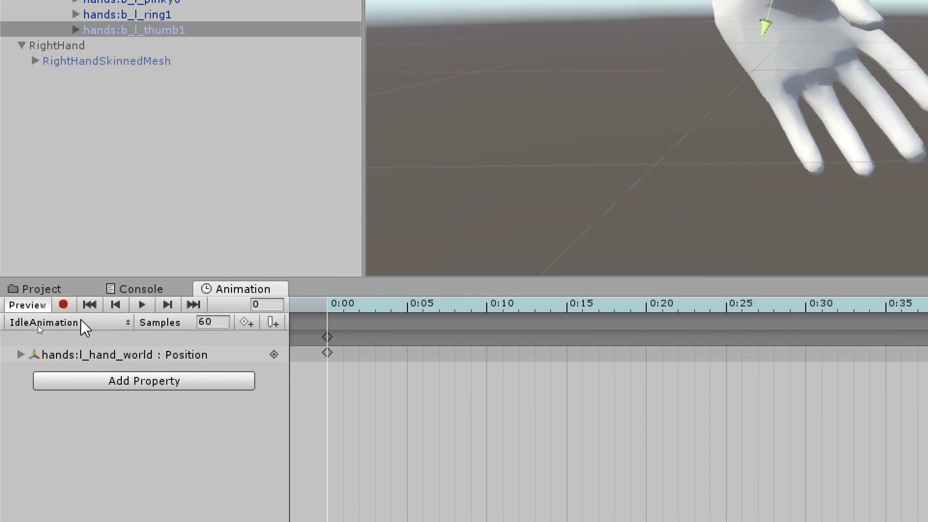
Switch to the GrabAnimation clip and add the Transform Rotation property of hands:b_l_thumb1.
{"action": "left_click", "coordinate": [22, 327]}
{"action": "left_click", "coordinate": [60, 364]}
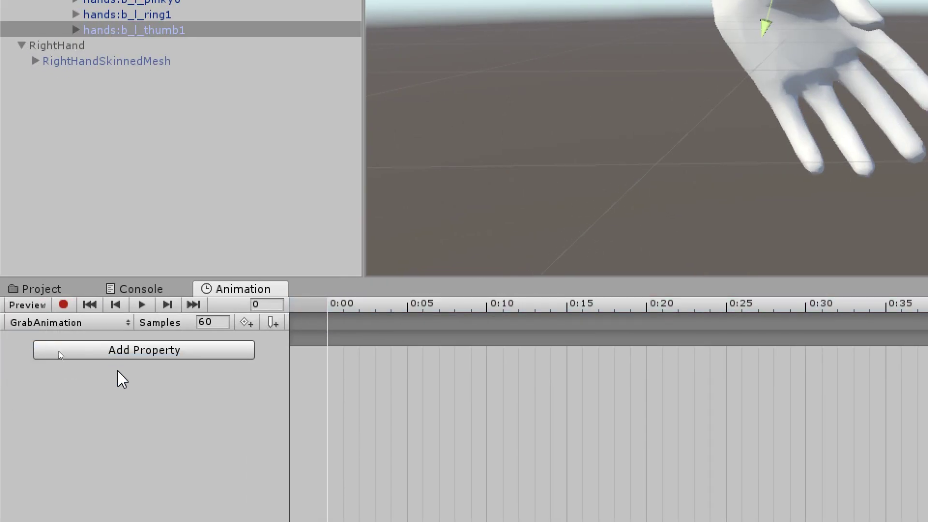
{"action": "left_click", "coordinate": [145, 355]}
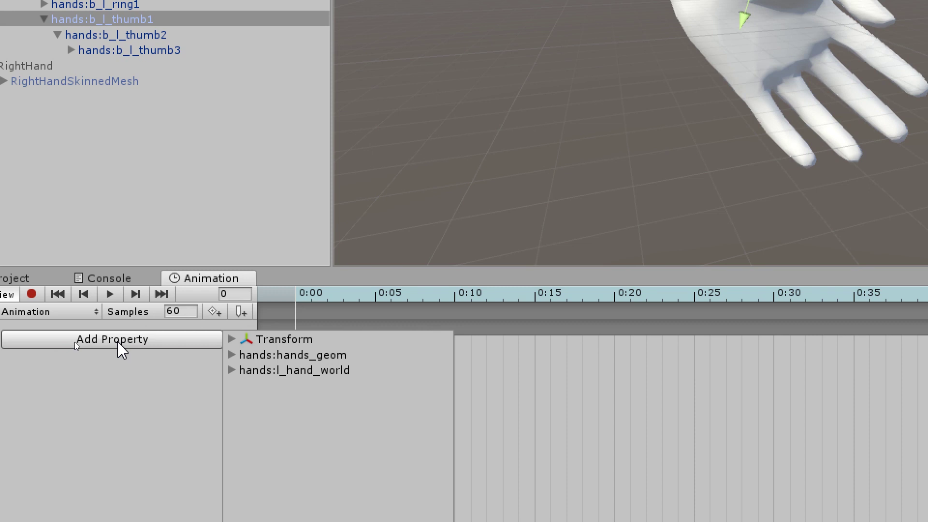
{"action": "left_click", "coordinate": [232, 370]}
{"action": "left_click", "coordinate": [245, 416]}
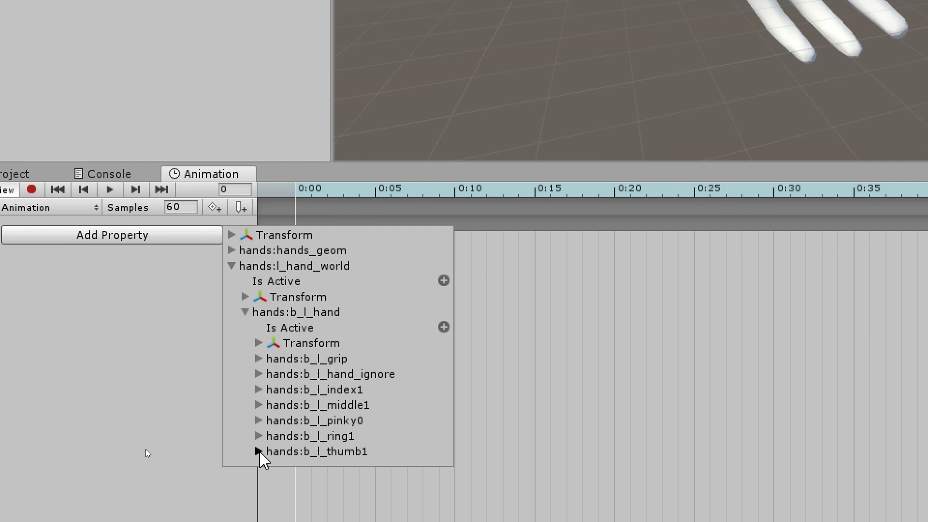
{"action": "left_click", "coordinate": [258, 455]}
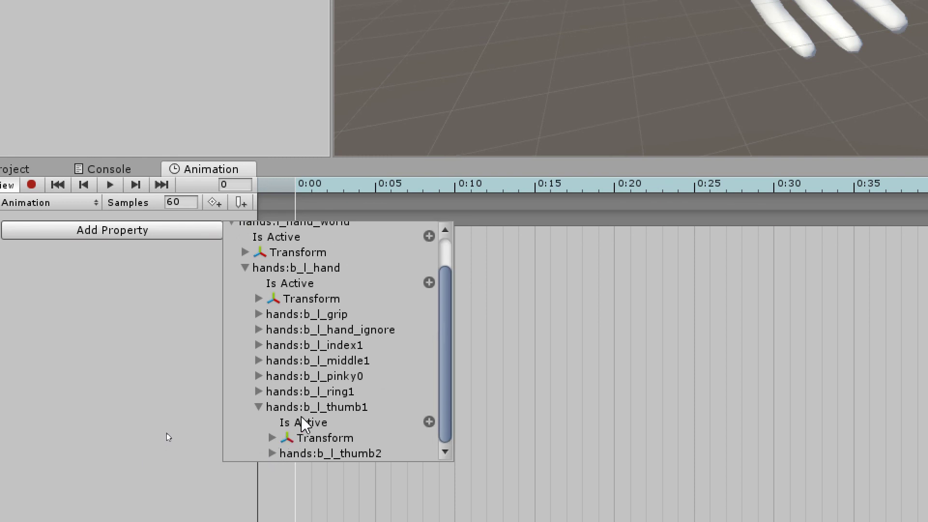
{"action": "left_click", "coordinate": [272, 438]}
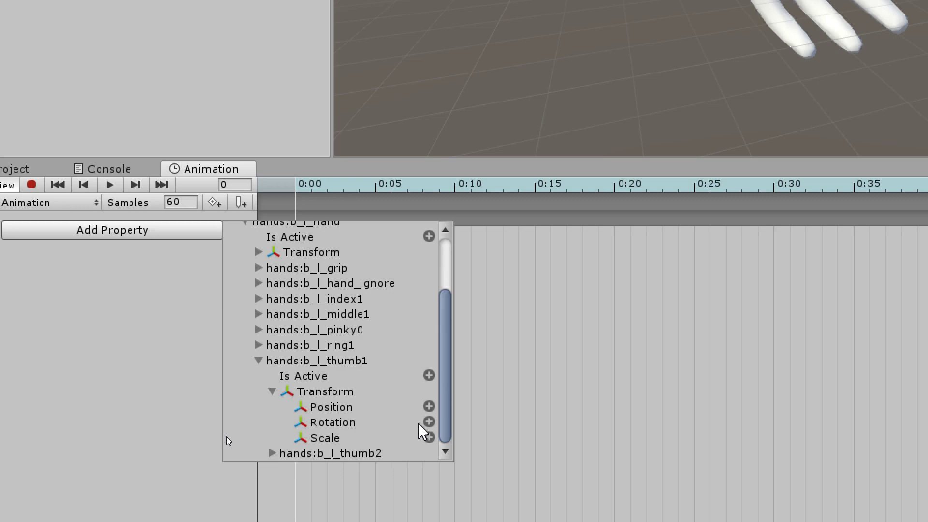
{"action": "left_click", "coordinate": [429, 422]}
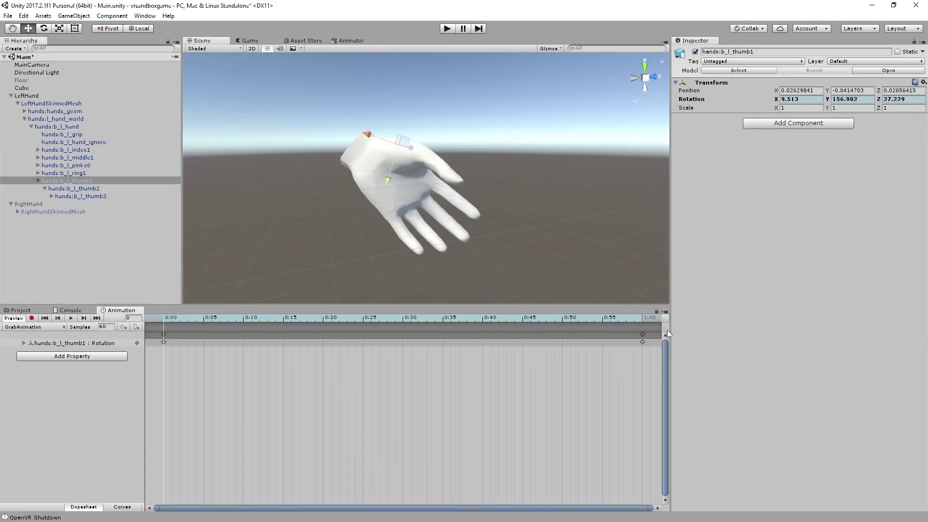
Record a Z rotation of 18.1 for hands:b_l_thumb1 at 1:00 in GrabAnimation, and return the playhead to 0:00.
{"action": "left_click", "coordinate": [641, 319]}
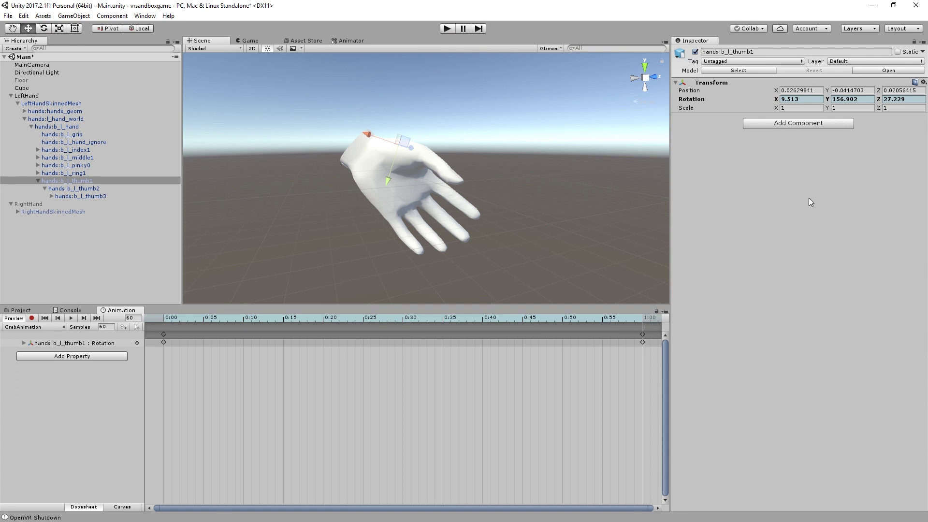
{"action": "left_click", "coordinate": [32, 319]}
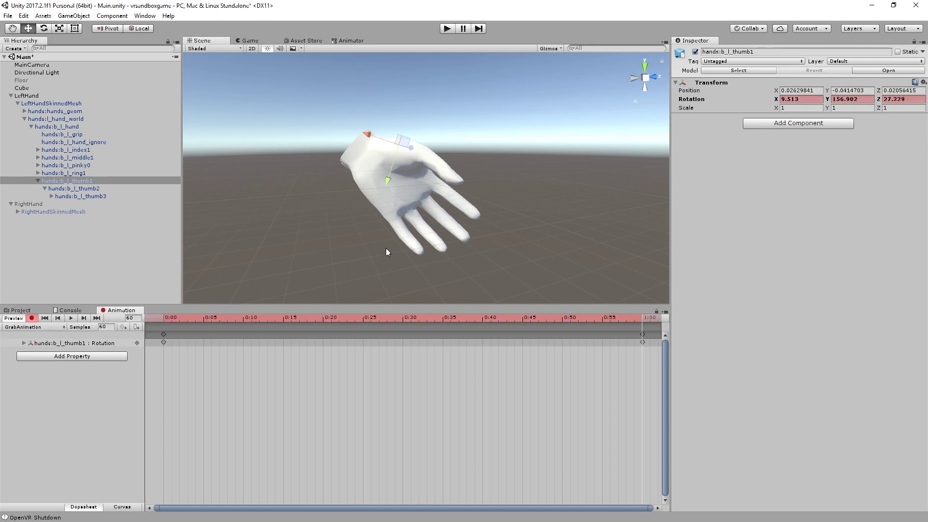
{"action": "left_click_drag", "start_coordinate": [878, 99], "coordinate": [856, 103]}
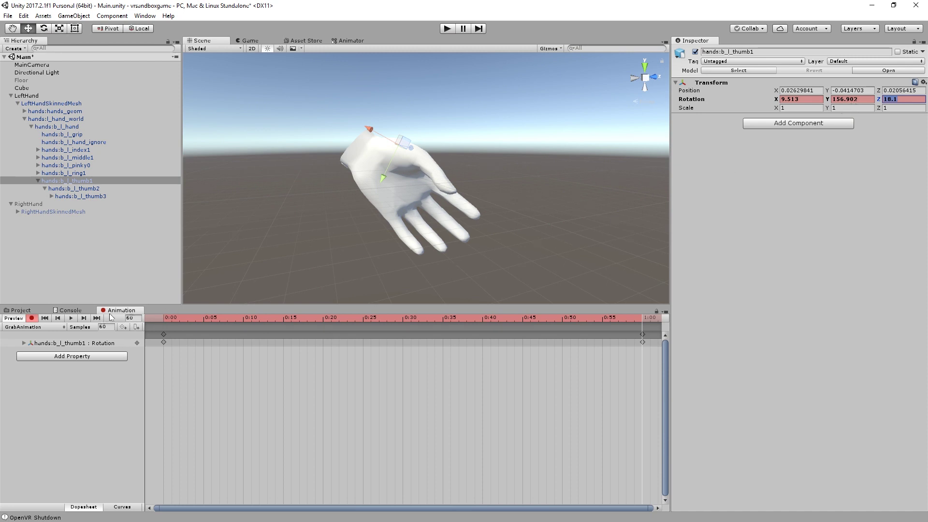
{"action": "left_click", "coordinate": [32, 319]}
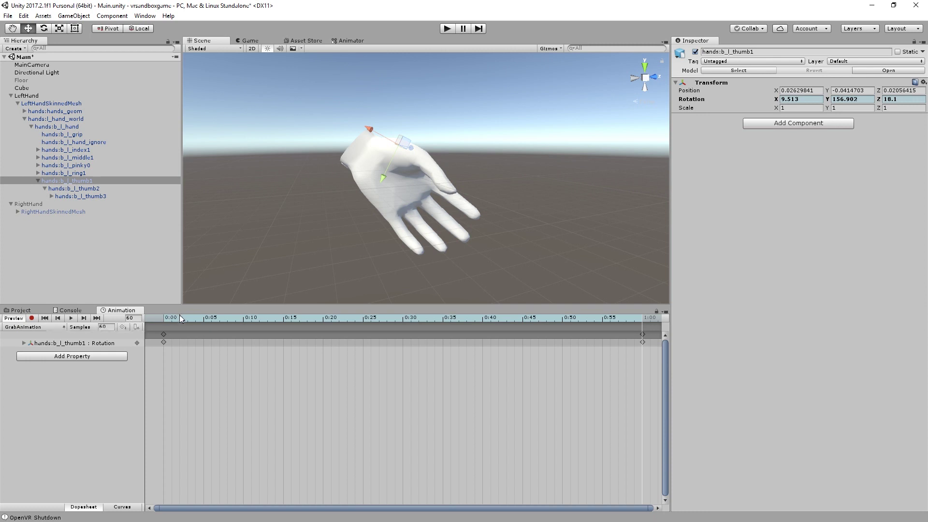
{"action": "left_click_drag", "start_coordinate": [181, 317], "coordinate": [160, 317]}
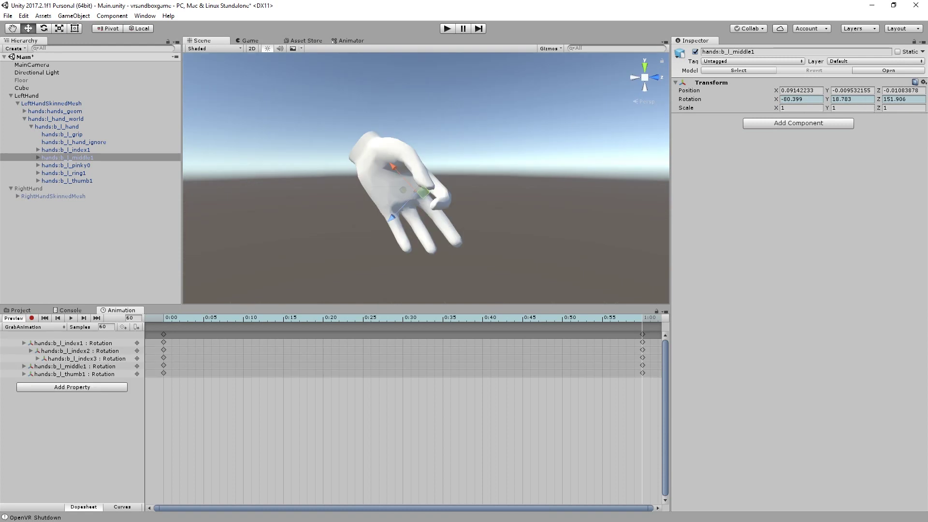
Record a Z rotation of 133.5 for the middle finger's hands:b_l_middle1 bone at 1:00.
{"action": "left_click", "coordinate": [32, 318]}
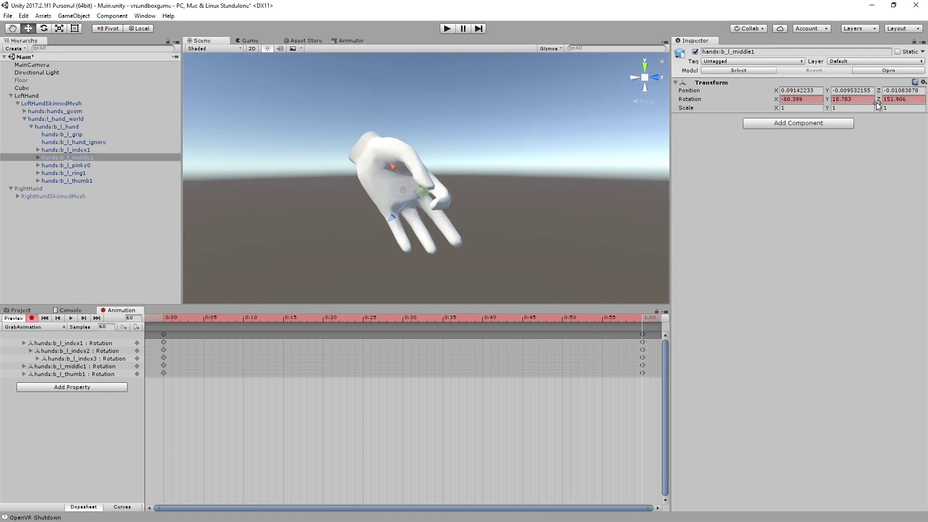
{"action": "left_click_drag", "start_coordinate": [877, 100], "coordinate": [815, 108]}
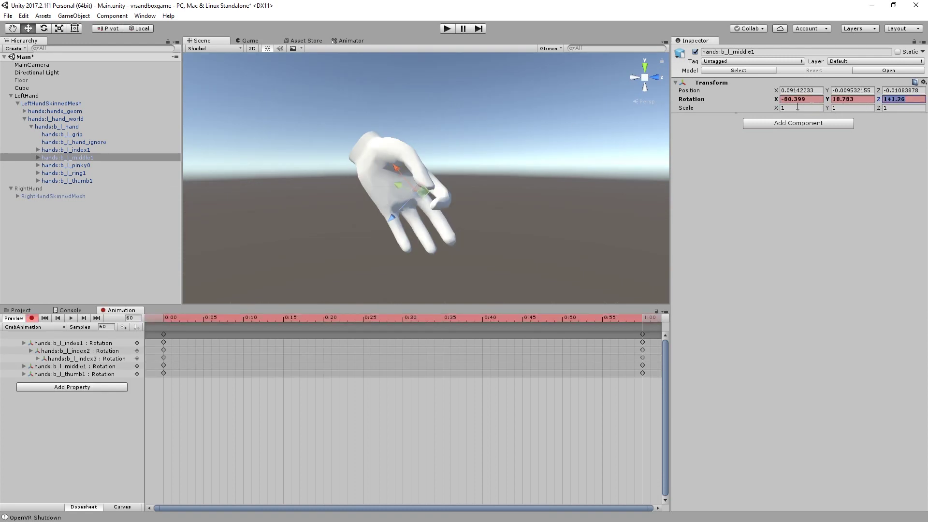
{"action": "left_click_drag", "start_coordinate": [473, 196], "coordinate": [300, 198], "text": "alt"}
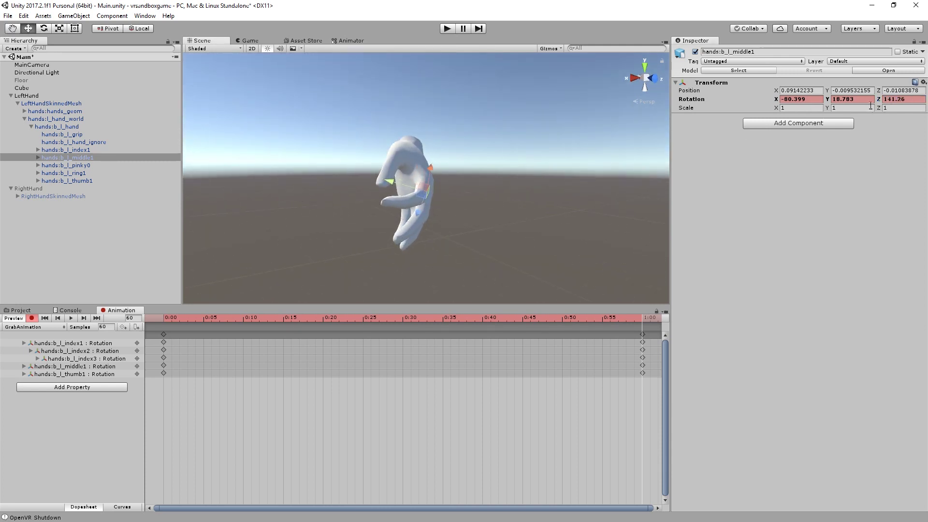
{"action": "left_click_drag", "start_coordinate": [877, 100], "coordinate": [866, 102]}
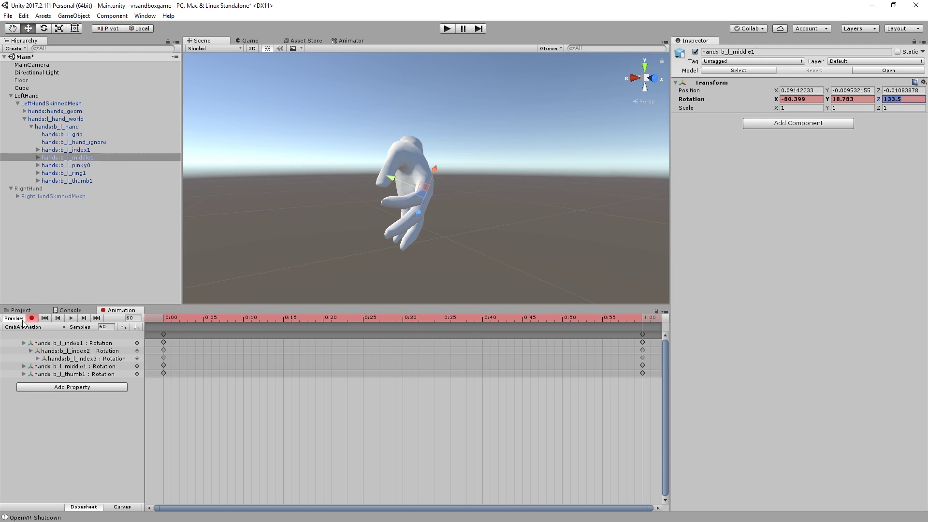
Bend the middle finger's hands:b_l_middle2 bone about its Z axis at 1:00 while recording.
{"action": "left_click", "coordinate": [38, 158]}
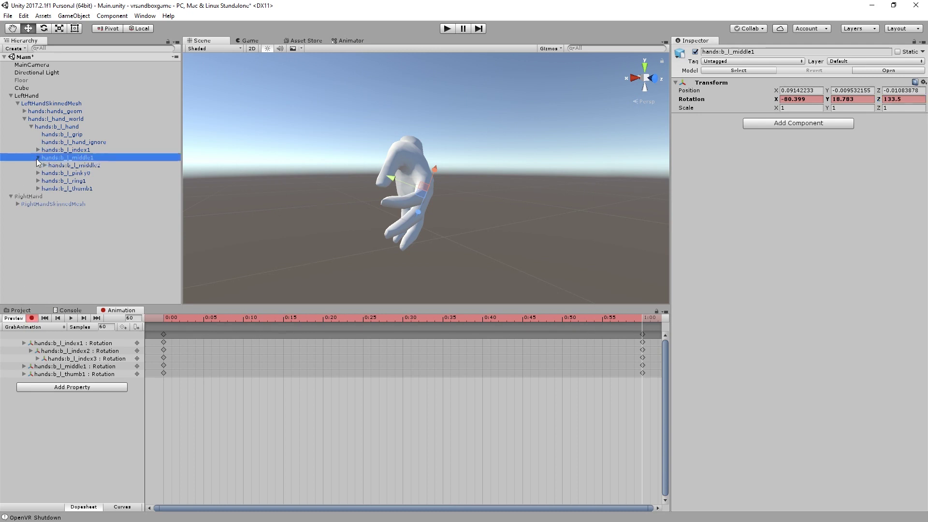
{"action": "left_click", "coordinate": [70, 165]}
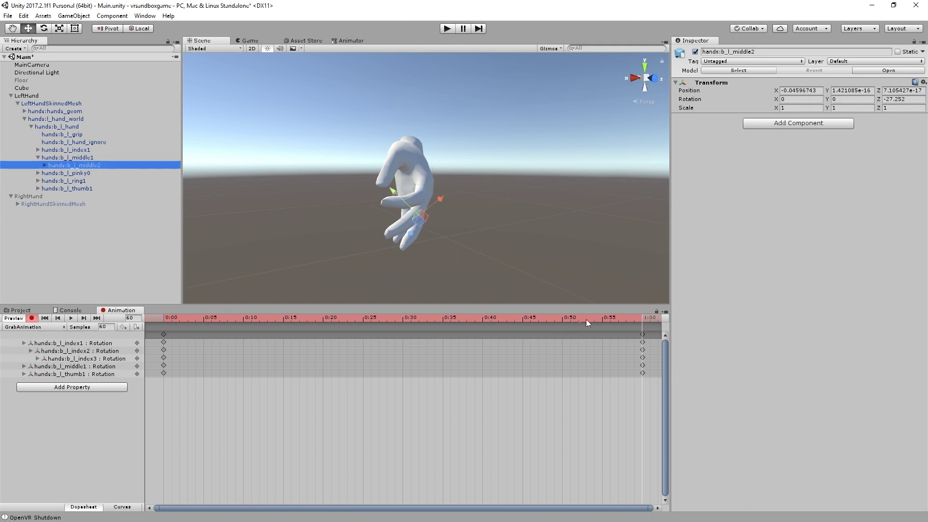
{"action": "left_click_drag", "start_coordinate": [877, 99], "coordinate": [805, 138]}
Scrub through GrabAnimation to check the fingers' closing motion, and stop recording.
{"action": "left_click_drag", "start_coordinate": [645, 316], "coordinate": [243, 339]}
{"action": "left_click_drag", "start_coordinate": [356, 340], "coordinate": [641, 334]}
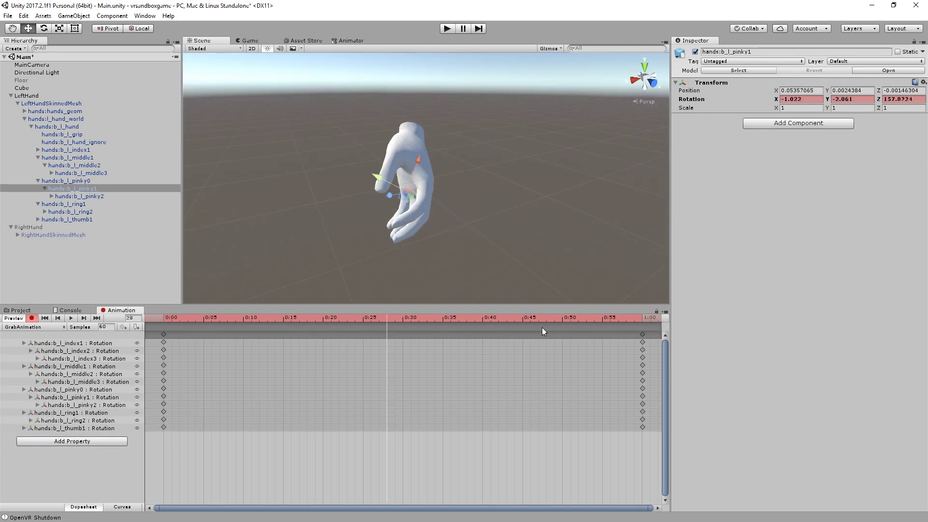
{"action": "left_click_drag", "start_coordinate": [541, 326], "coordinate": [692, 332]}
{"action": "left_click", "coordinate": [31, 318]}
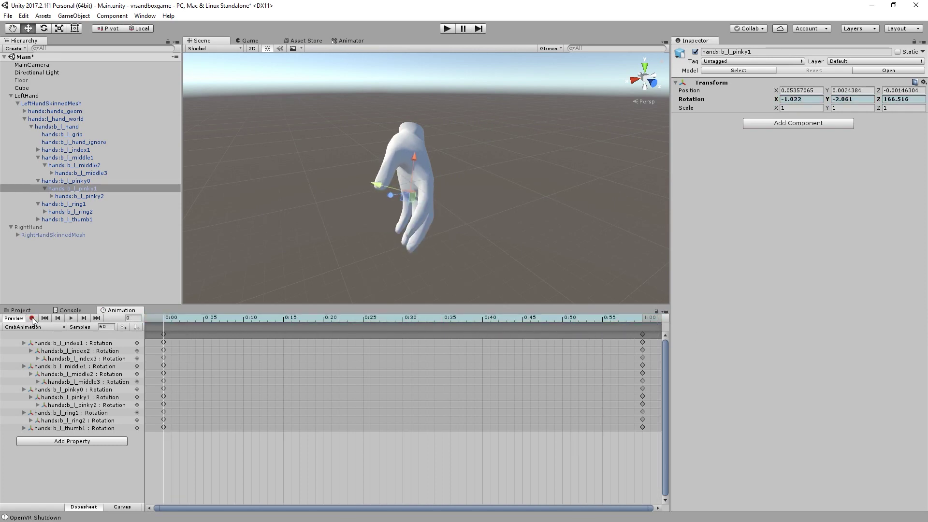
Move the GrabAnimation state above IdleAnimation in the Animator's state graph.
{"action": "left_click", "coordinate": [352, 41]}
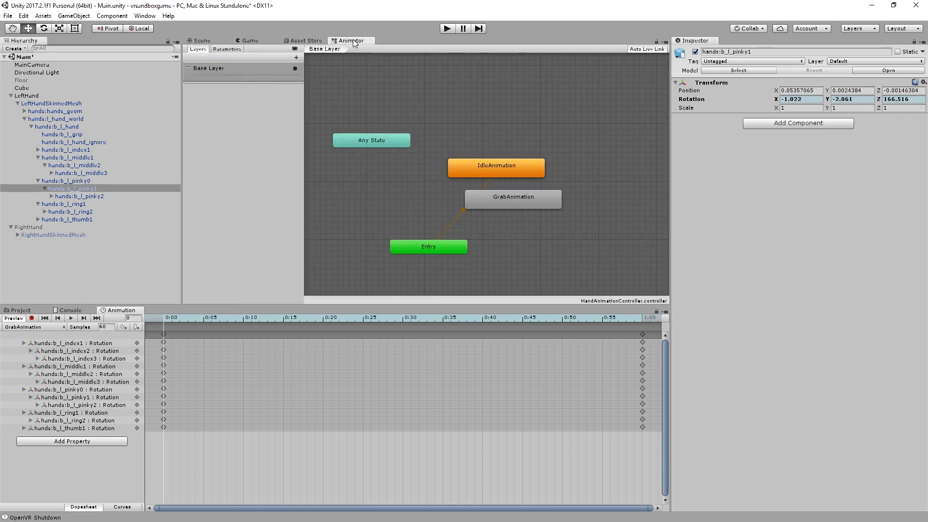
{"action": "middle_click_drag", "start_coordinate": [575, 158], "coordinate": [550, 180]}
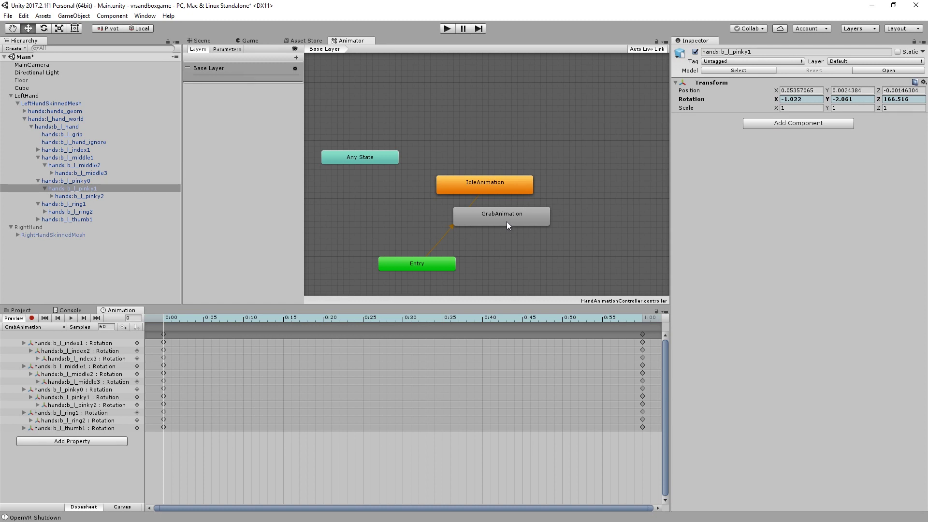
{"action": "left_click_drag", "start_coordinate": [507, 220], "coordinate": [485, 102]}
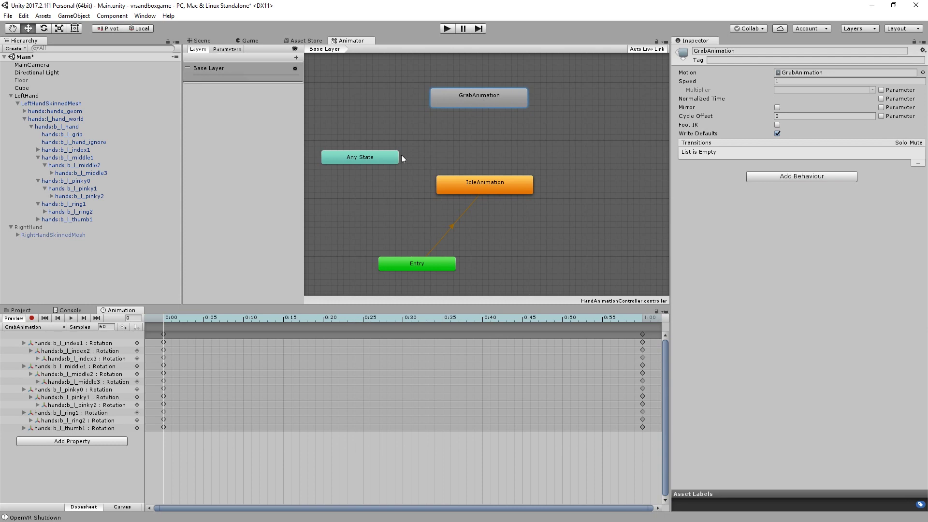
Create a transition from Any State to GrabAnimation.
{"action": "left_click", "coordinate": [367, 158]}
{"action": "right_click", "coordinate": [366, 154]}
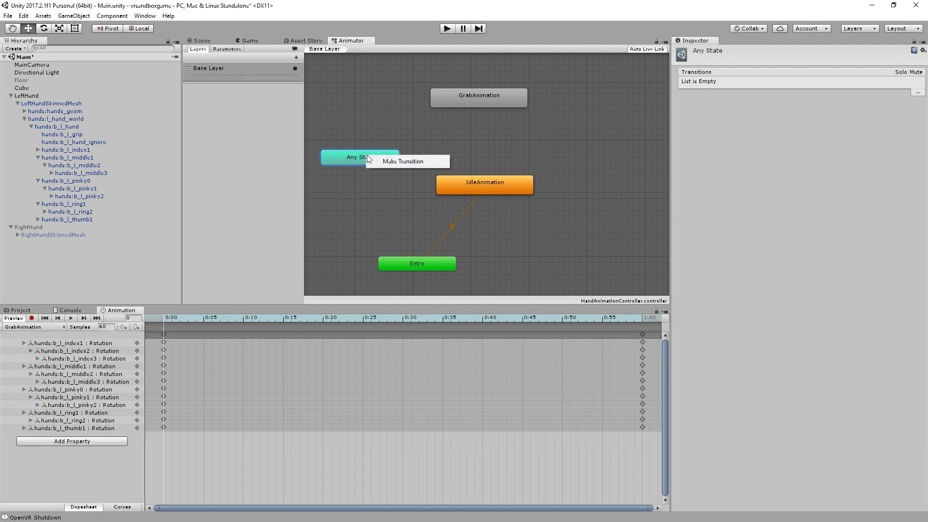
{"action": "left_click", "coordinate": [390, 161]}
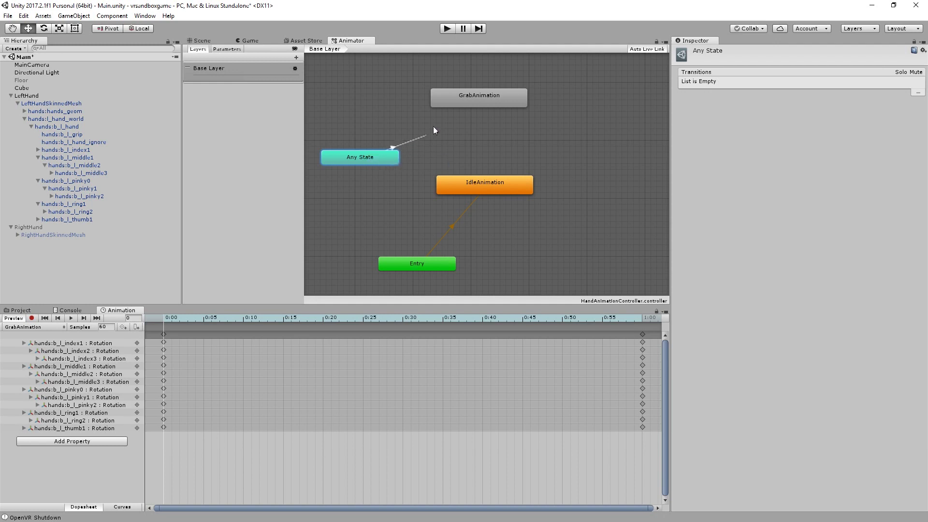
{"action": "left_click", "coordinate": [455, 99]}
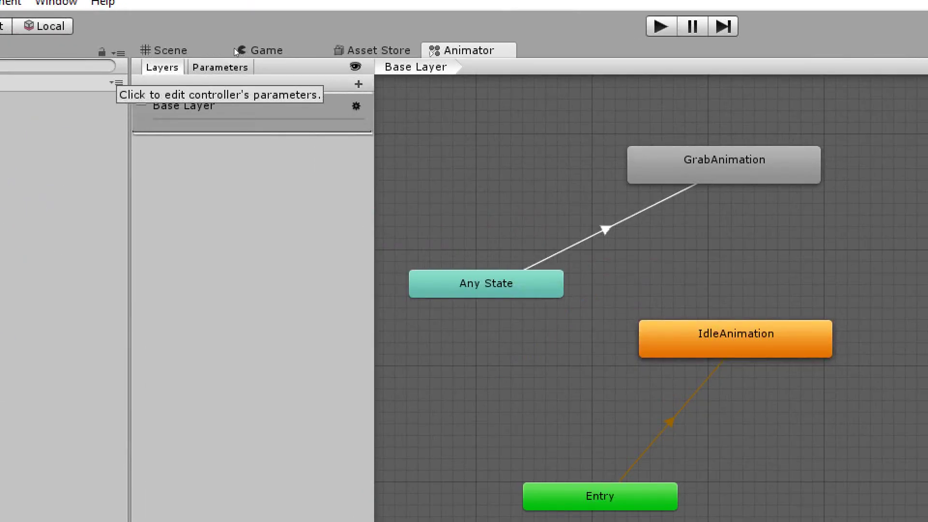
Add a Bool parameter named IsGrabbing, and add a condition to the transition from Any State to GrabAnimation.
{"action": "left_click", "coordinate": [234, 49]}
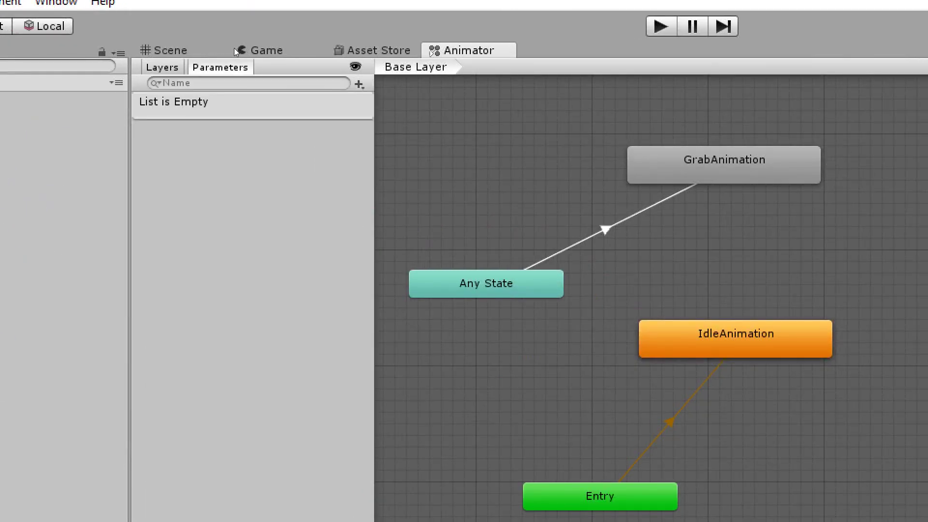
{"action": "left_click", "coordinate": [364, 92]}
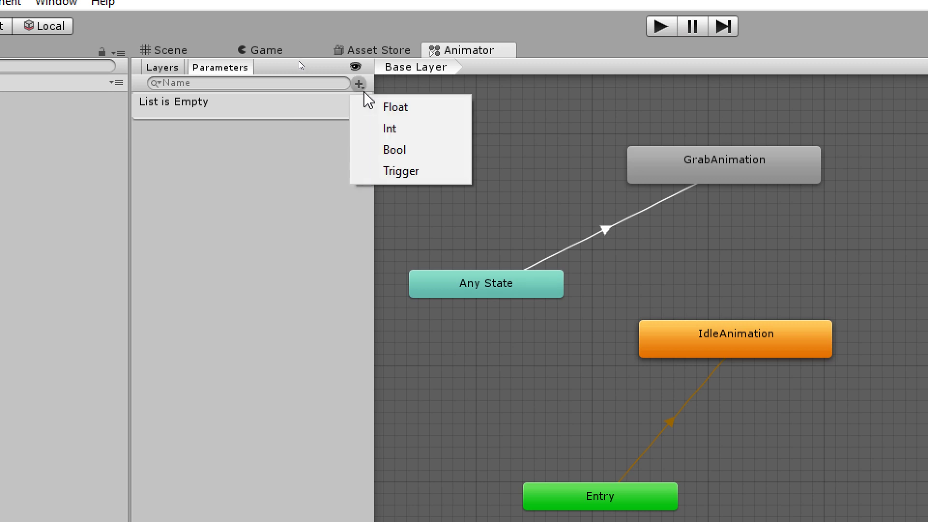
{"action": "left_click", "coordinate": [394, 151]}
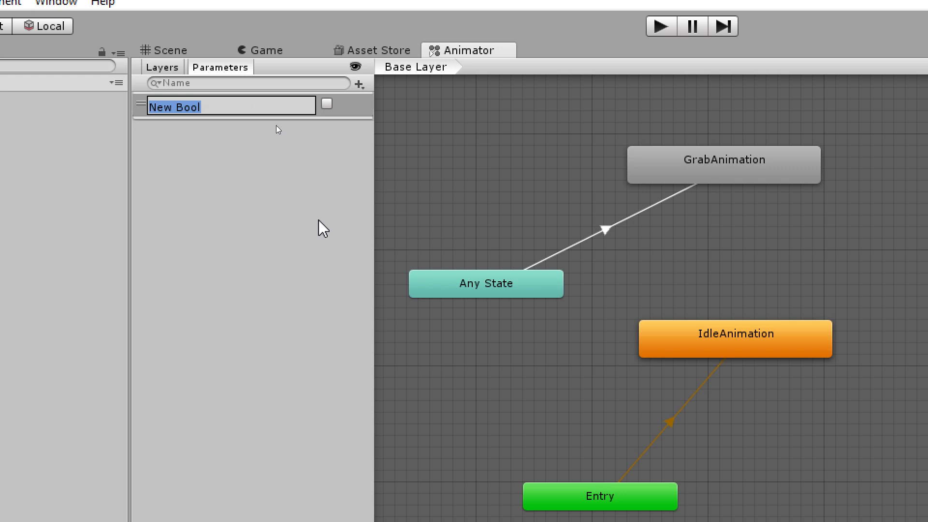
{"action": "type", "text": "IsGrabbi"}
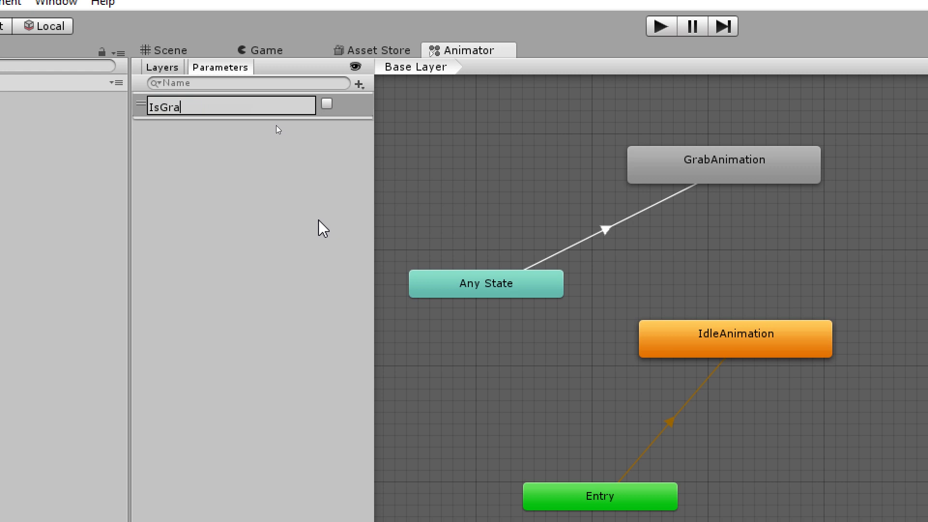
{"action": "type", "text": "ng"}
{"action": "key", "text": "Return"}
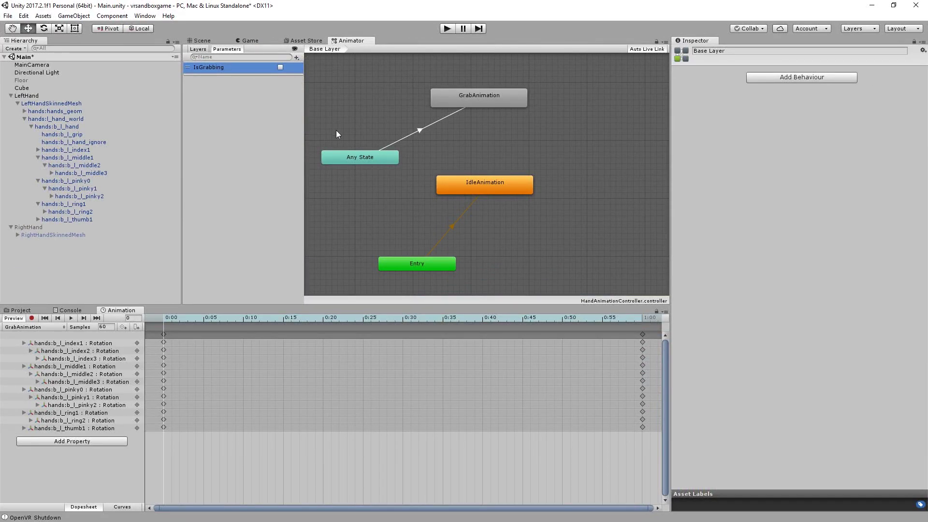
{"action": "left_click", "coordinate": [422, 131]}
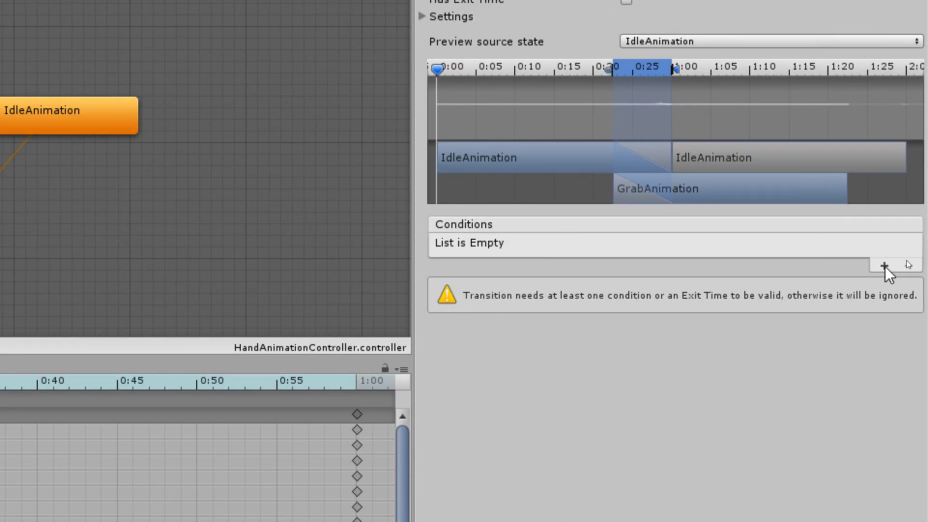
{"action": "left_click", "coordinate": [884, 266]}
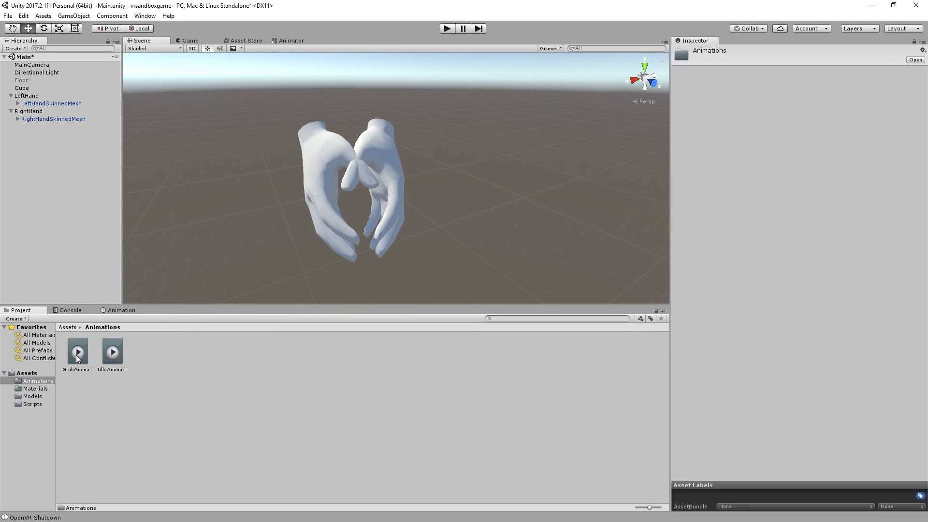
Turn off Loop Time for the GrabAnimation clip in the Animations folder, and reopen the Animator's state graph.
{"action": "left_click", "coordinate": [80, 353]}
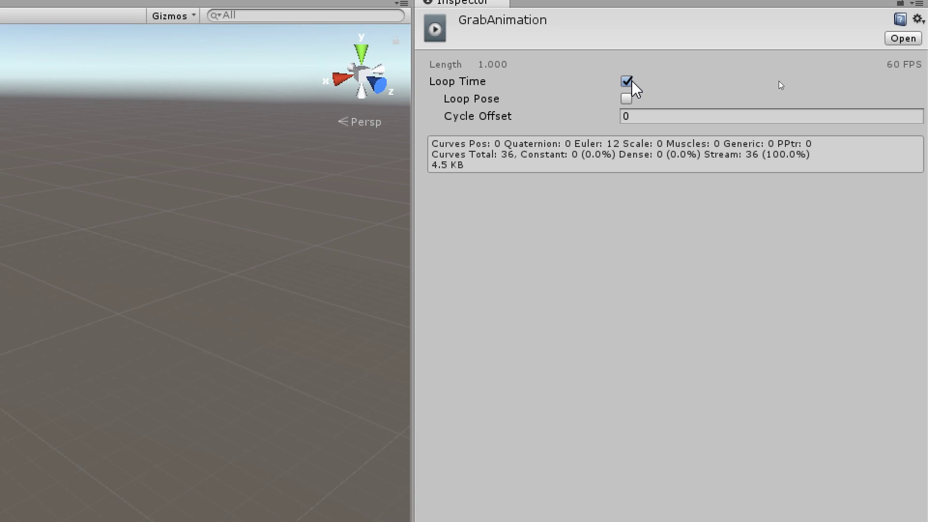
{"action": "left_click", "coordinate": [627, 82]}
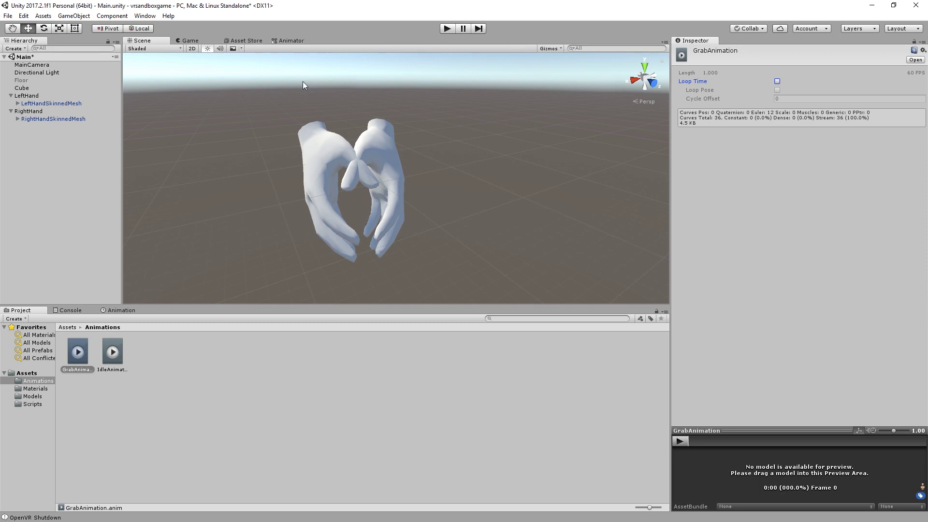
{"action": "left_click", "coordinate": [291, 41]}
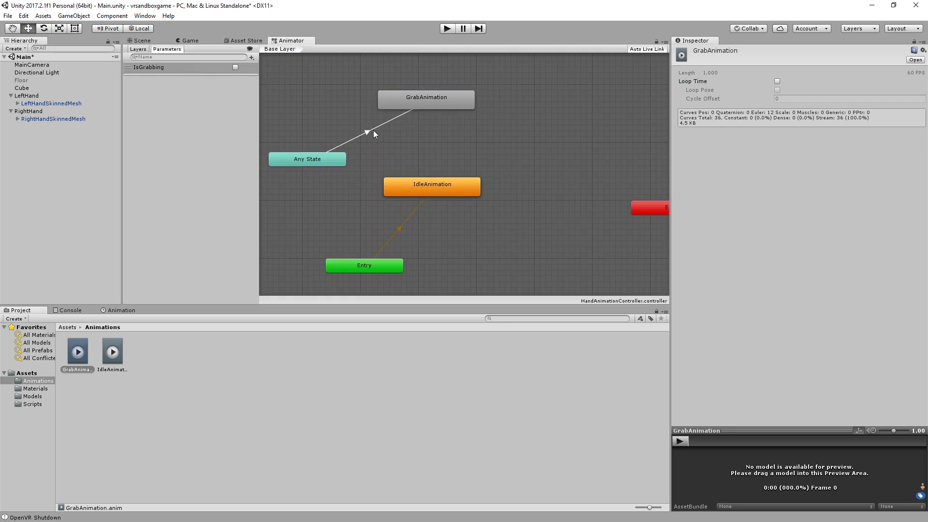
Set the transition duration from Any State to GrabAnimation to 0.05 s.
{"action": "left_click", "coordinate": [375, 133]}
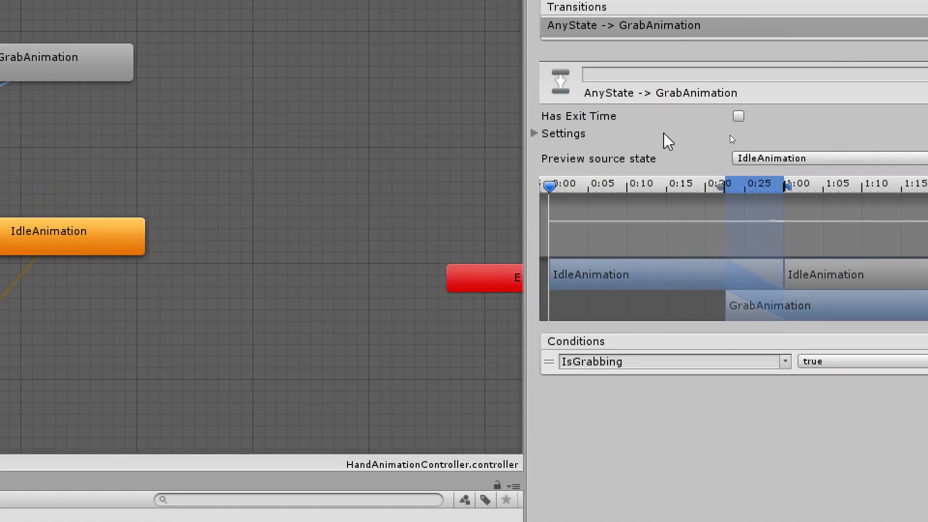
{"action": "left_click", "coordinate": [533, 135]}
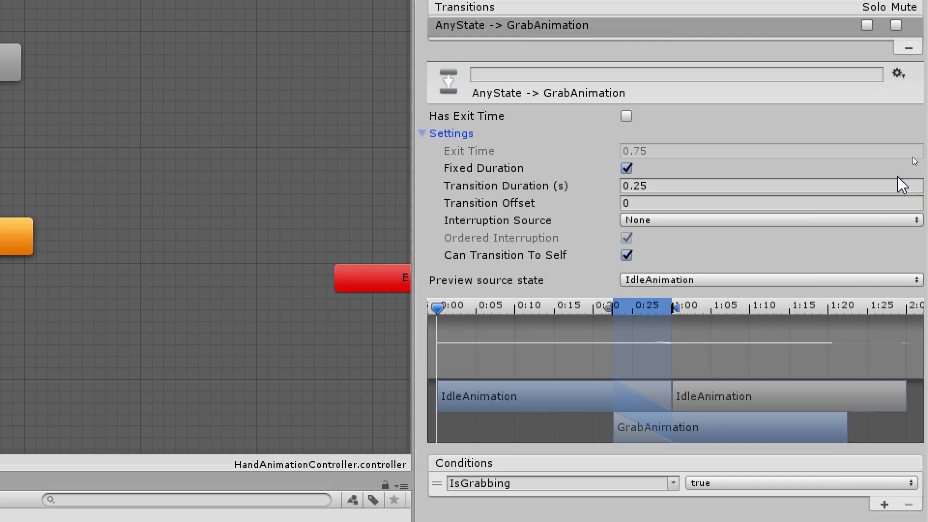
{"action": "key", "text": "shift+Tab"}
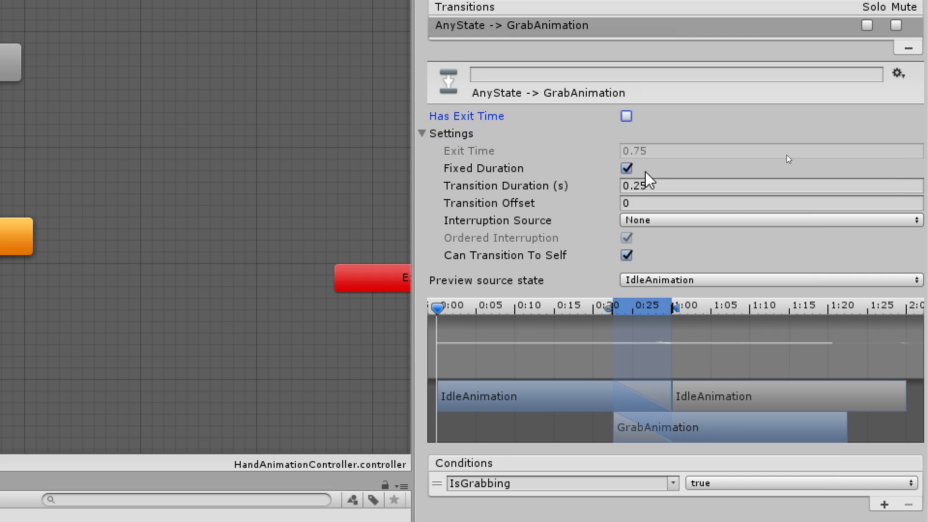
{"action": "double_click", "coordinate": [636, 186]}
{"action": "type", "text": "05"}
{"action": "key", "text": "Return"}
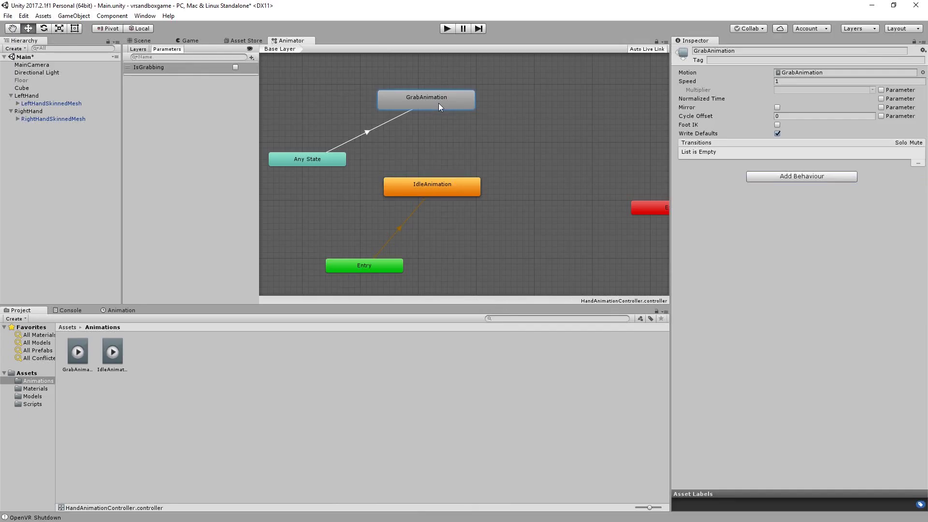
Create a transition from GrabAnimation to IdleAnimation.
{"action": "right_click", "coordinate": [439, 103]}
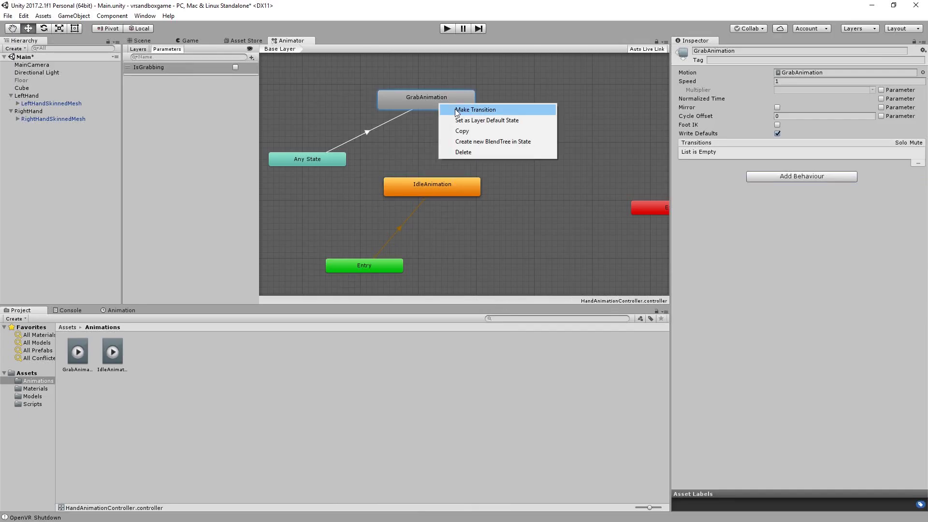
{"action": "left_click", "coordinate": [456, 110]}
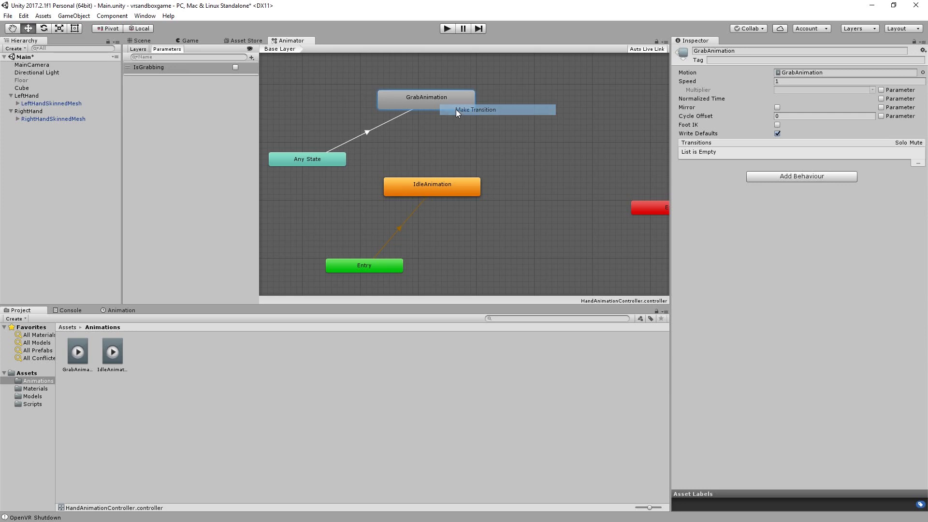
{"action": "left_click", "coordinate": [428, 187]}
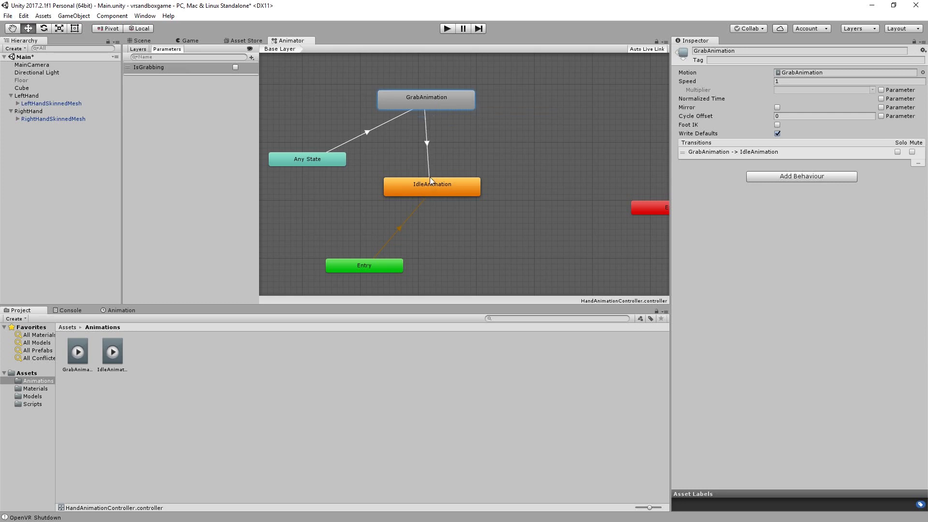
Turn off Has Exit Time for the GrabAnimation to IdleAnimation transition and set its transition duration to 0.05 s.
{"action": "left_click", "coordinate": [427, 142]}
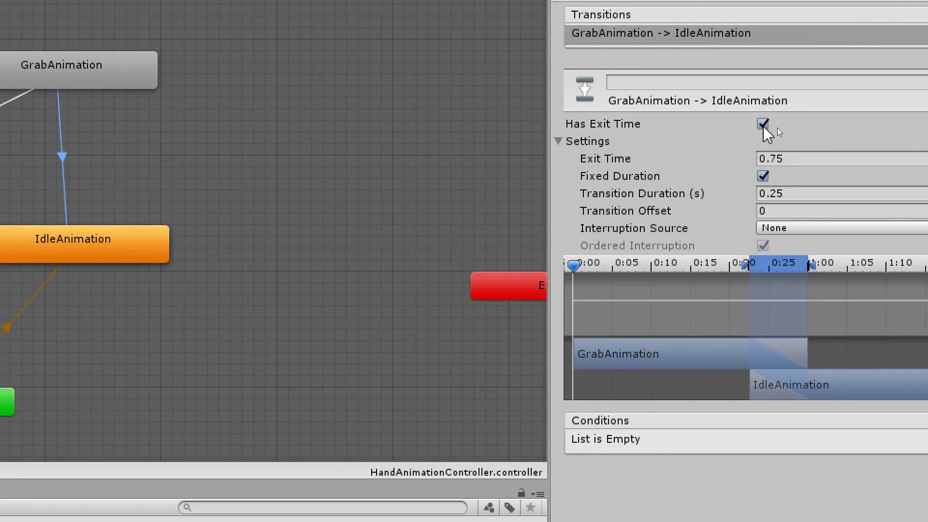
{"action": "left_click", "coordinate": [778, 126]}
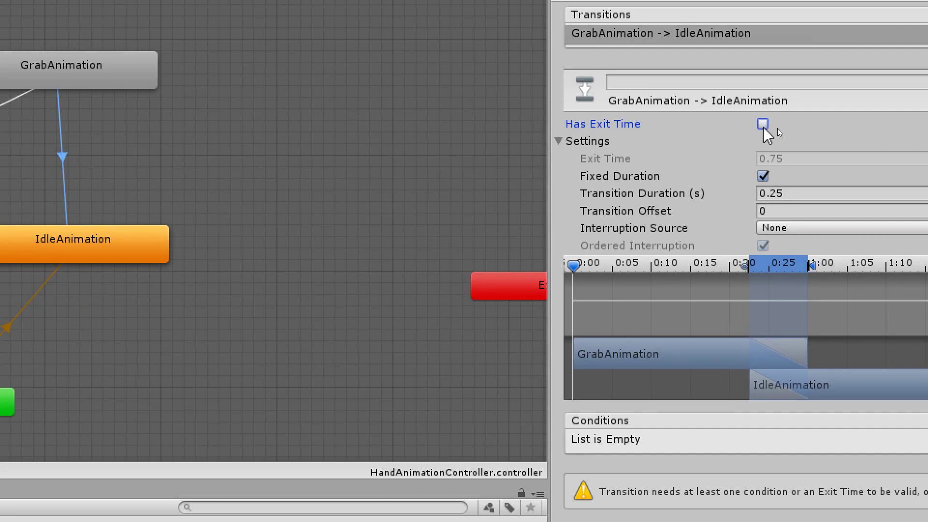
{"action": "left_click_drag", "start_coordinate": [770, 194], "coordinate": [795, 194]}
{"action": "type", "text": "04"}
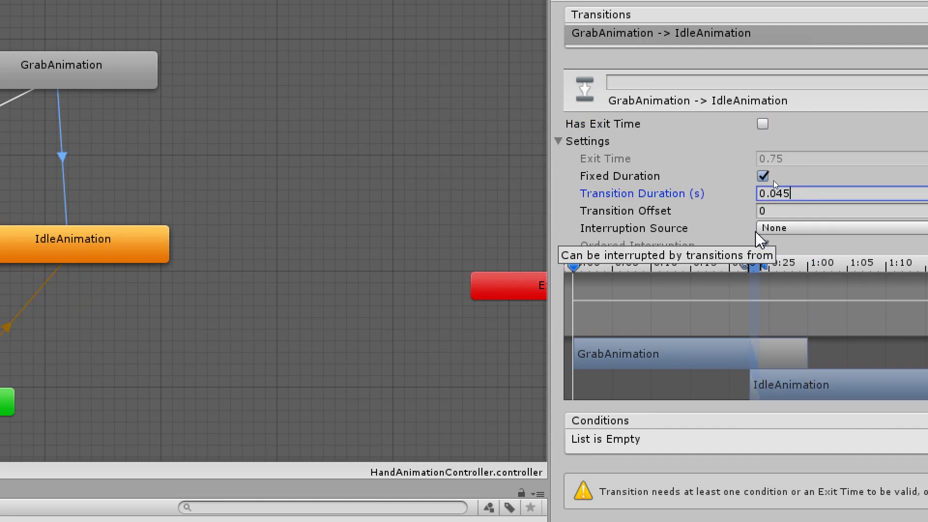
{"action": "key", "text": "BackSpace"}
{"action": "type", "text": "5"}
{"action": "key", "text": "Return"}
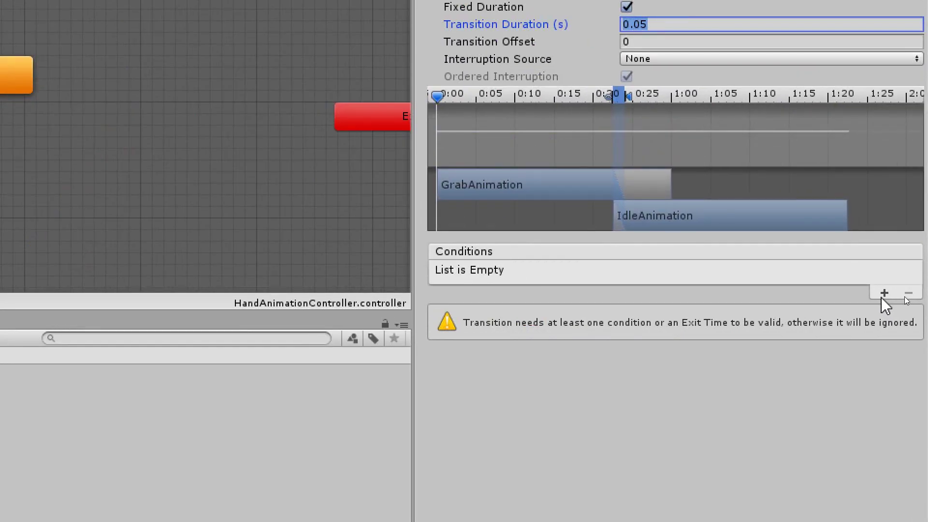
Add an IsGrabbing condition set to false to the GrabAnimation to IdleAnimation transition.
{"action": "left_click", "coordinate": [884, 293]}
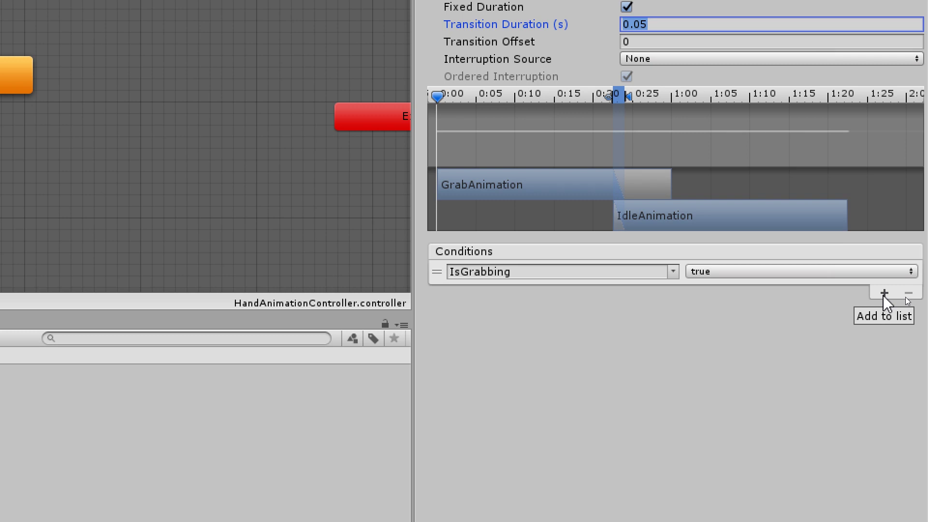
{"action": "left_click", "coordinate": [751, 274]}
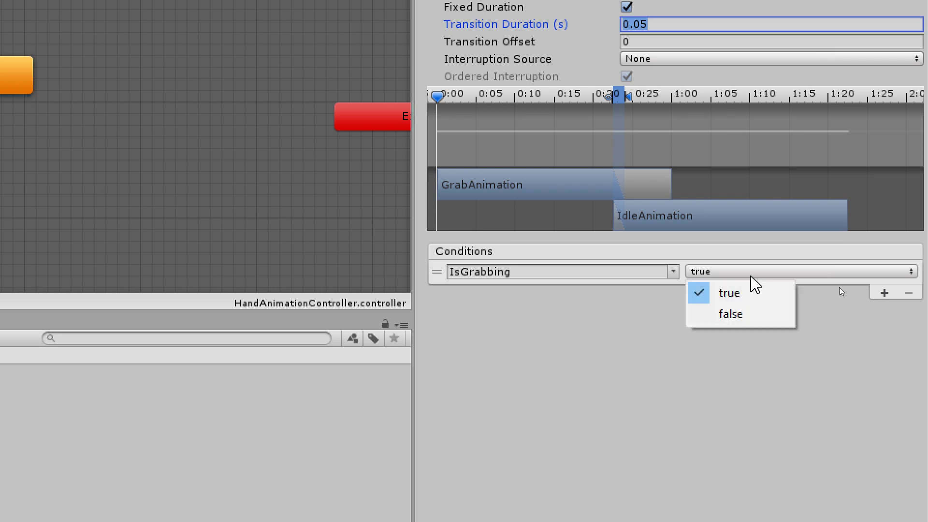
{"action": "left_click", "coordinate": [752, 319]}
Set the GrabAnimation state's speed to 10.
{"action": "middle_click_drag", "start_coordinate": [479, 141], "coordinate": [492, 259]}
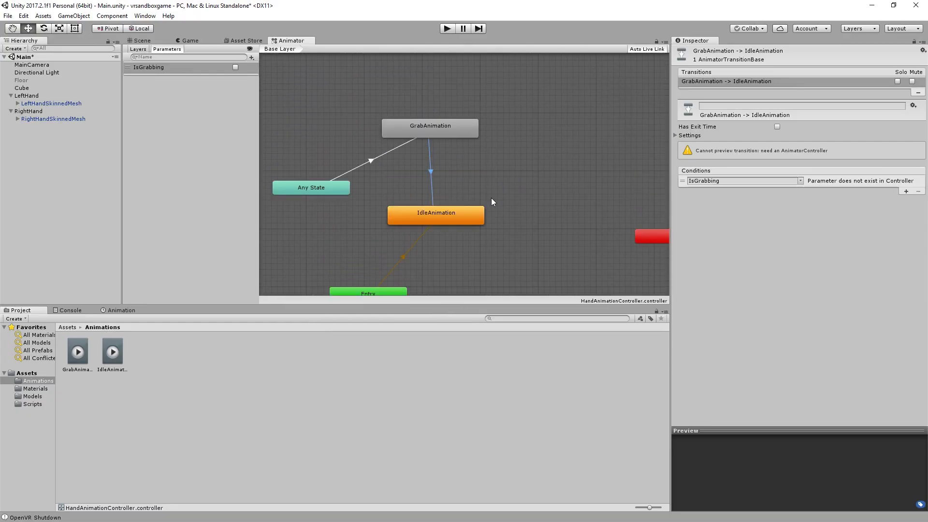
{"action": "left_click", "coordinate": [436, 128]}
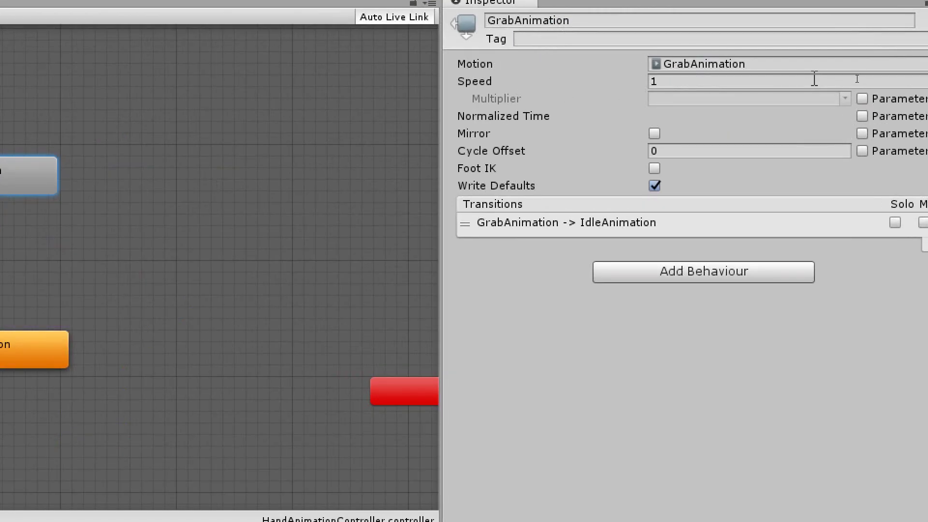
{"action": "left_click", "coordinate": [856, 79]}
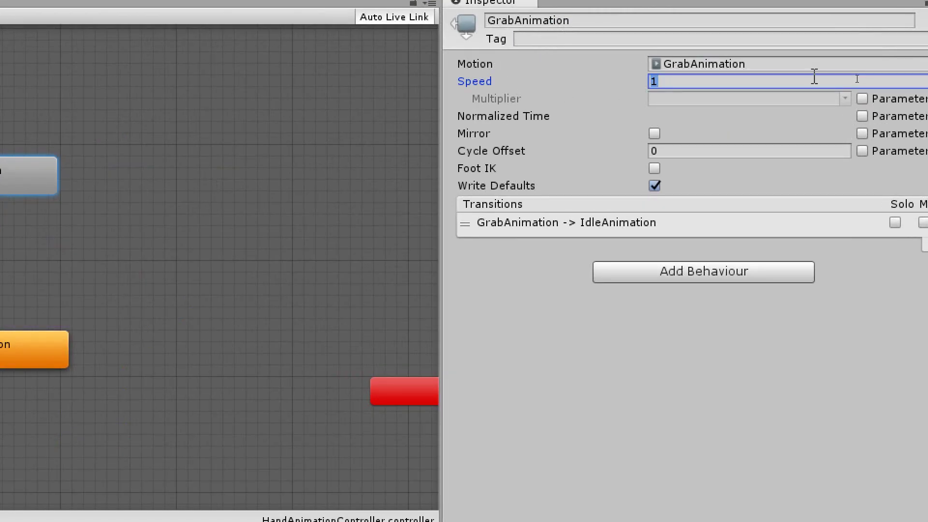
{"action": "type", "text": "10"}
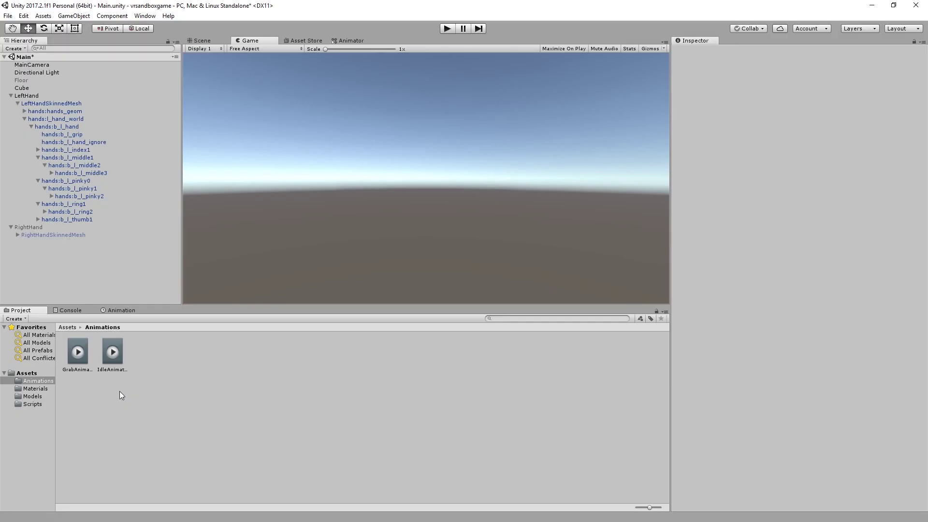
Import HandAnimation.cs from the HandAnimation download folder into the project's Scripts folder and select it there to view its code.
{"action": "left_click", "coordinate": [20, 375]}
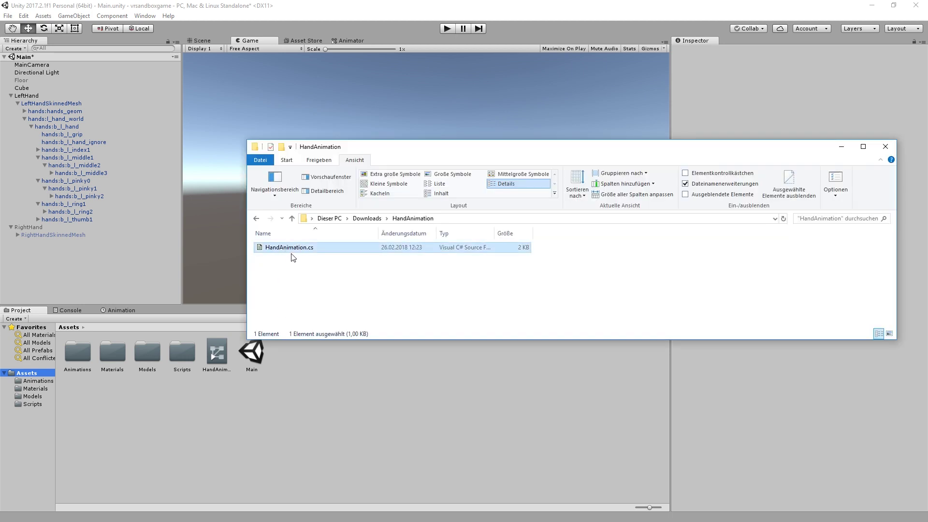
{"action": "left_click_drag", "start_coordinate": [294, 246], "coordinate": [176, 354]}
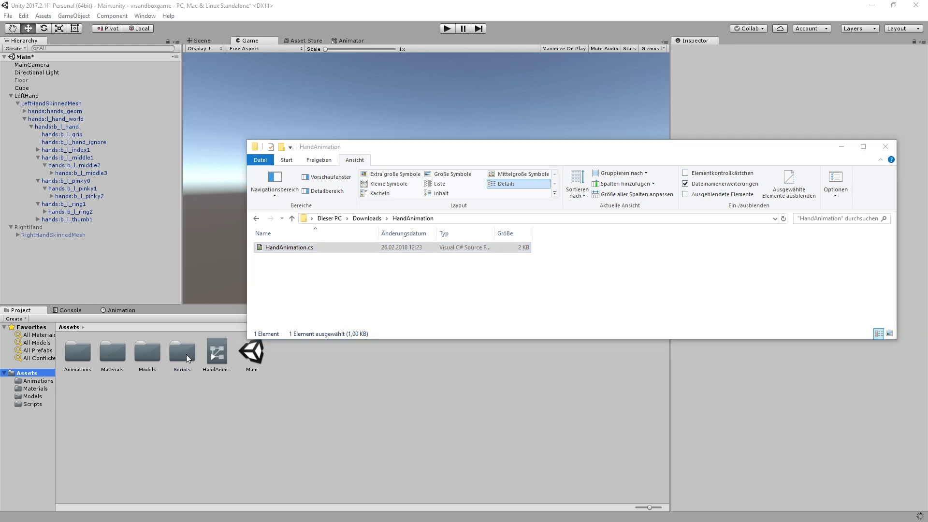
{"action": "double_click", "coordinate": [182, 353]}
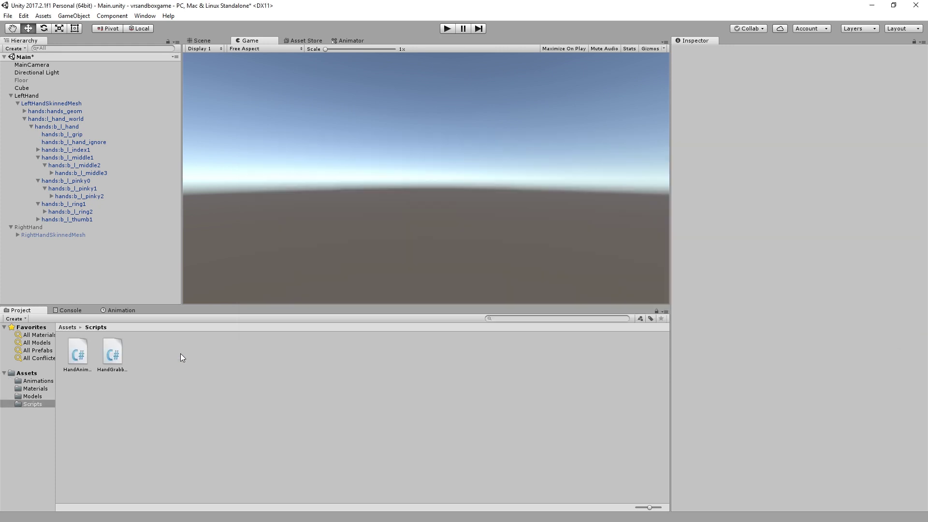
{"action": "left_click", "coordinate": [78, 352]}
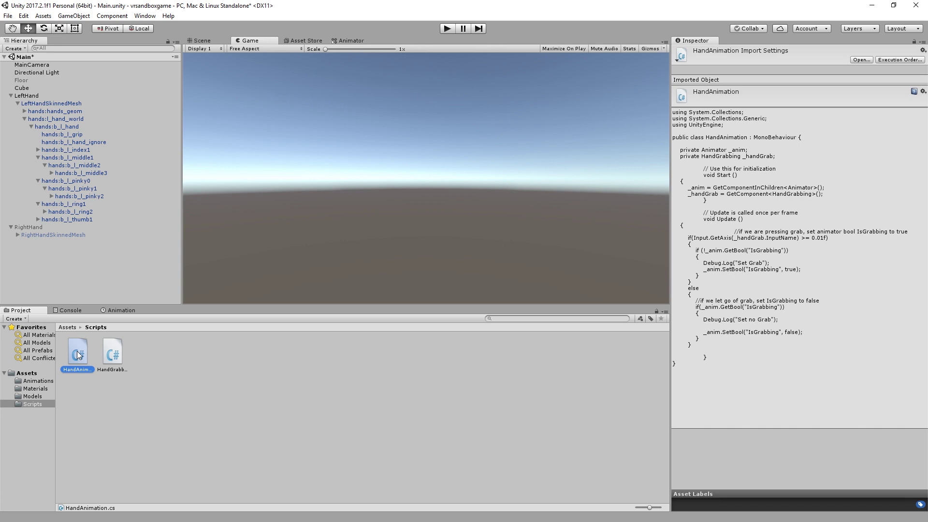
Enable the RightHand object and attach the HandAnimation script to both LeftHand and RightHand.
{"action": "left_click", "coordinate": [42, 111]}
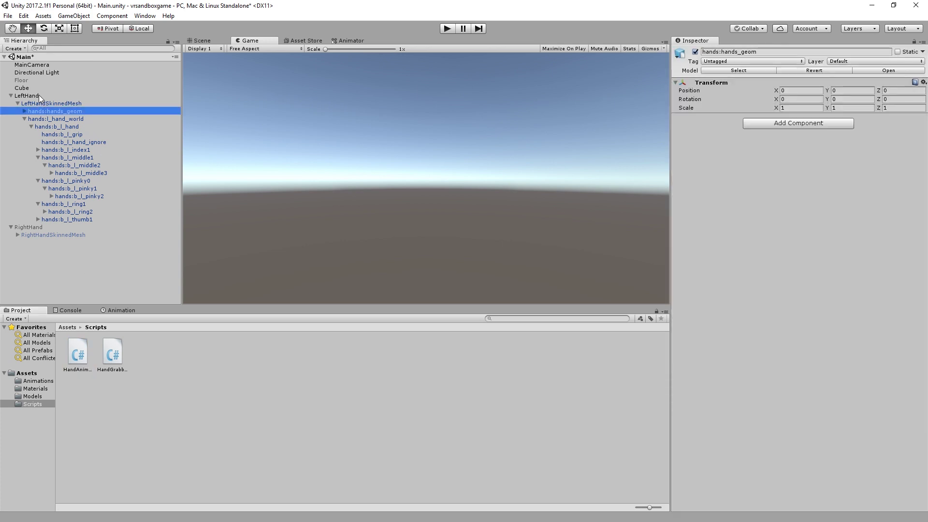
{"action": "left_click", "coordinate": [33, 95]}
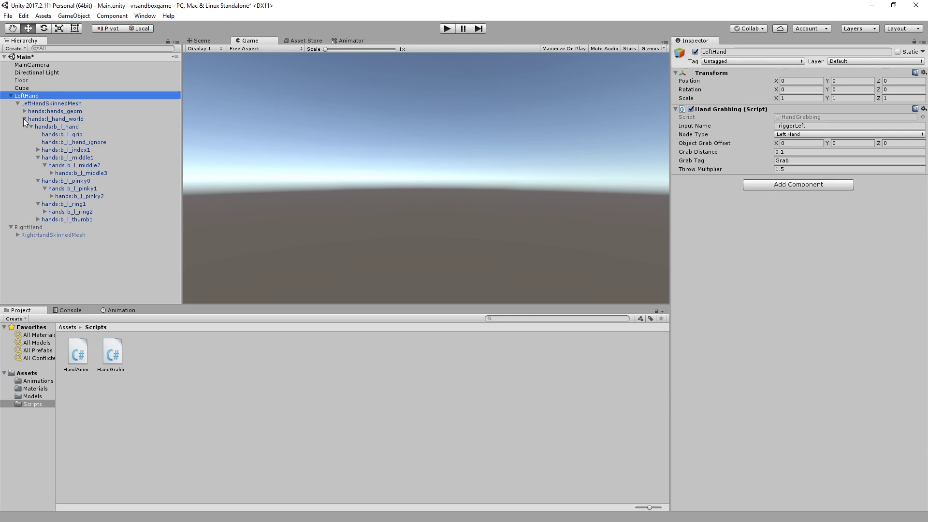
{"action": "left_click", "coordinate": [18, 103]}
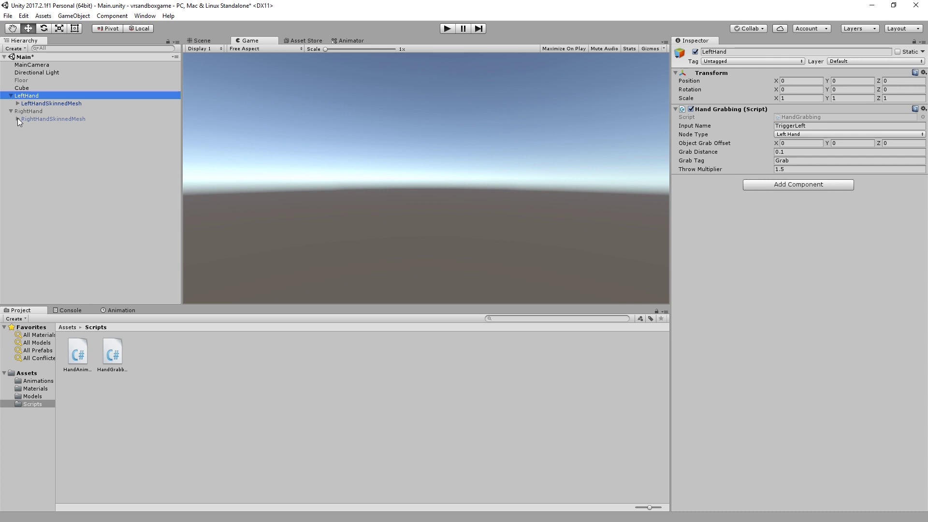
{"action": "left_click", "coordinate": [28, 113]}
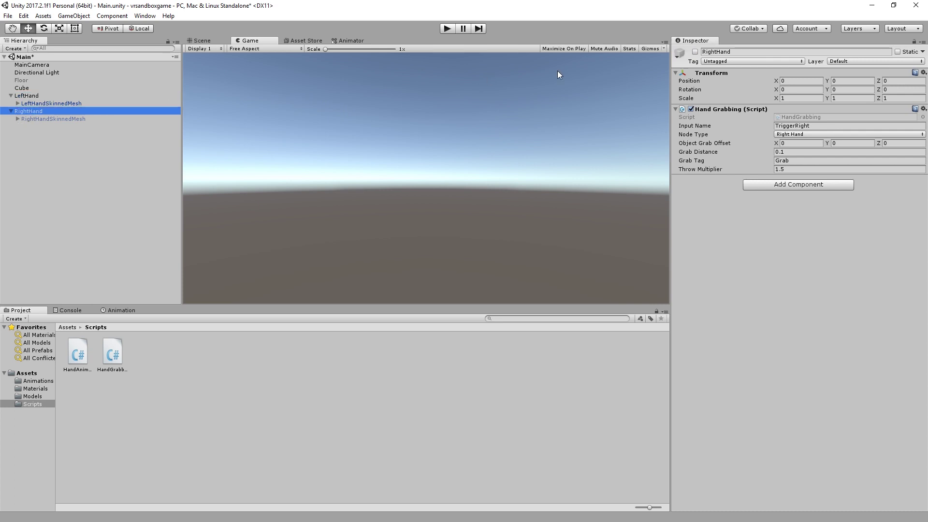
{"action": "left_click", "coordinate": [695, 52]}
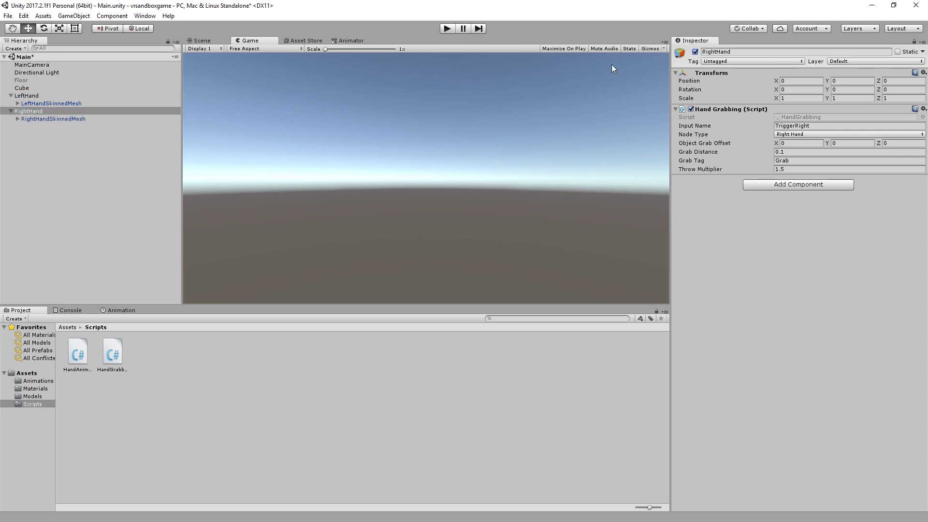
{"action": "left_click", "coordinate": [36, 96], "text": "ctrl"}
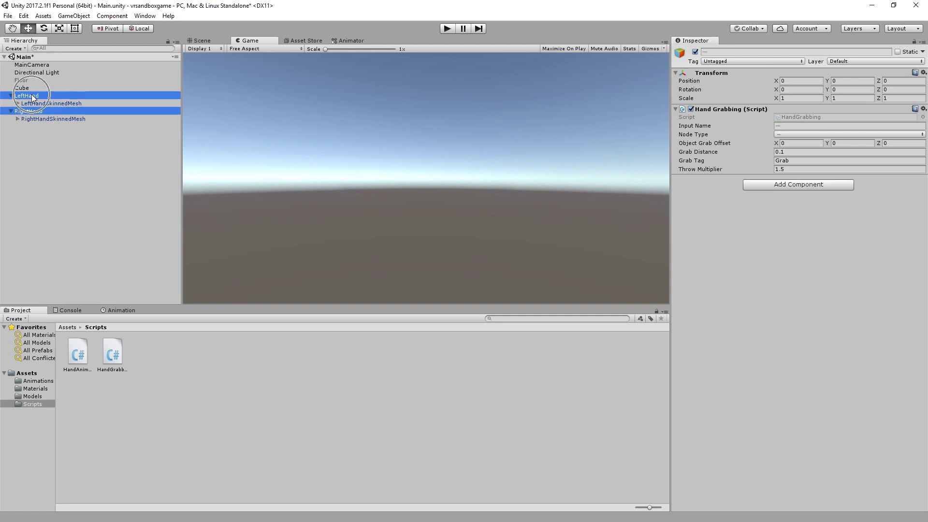
{"action": "left_click_drag", "start_coordinate": [78, 355], "coordinate": [793, 235]}
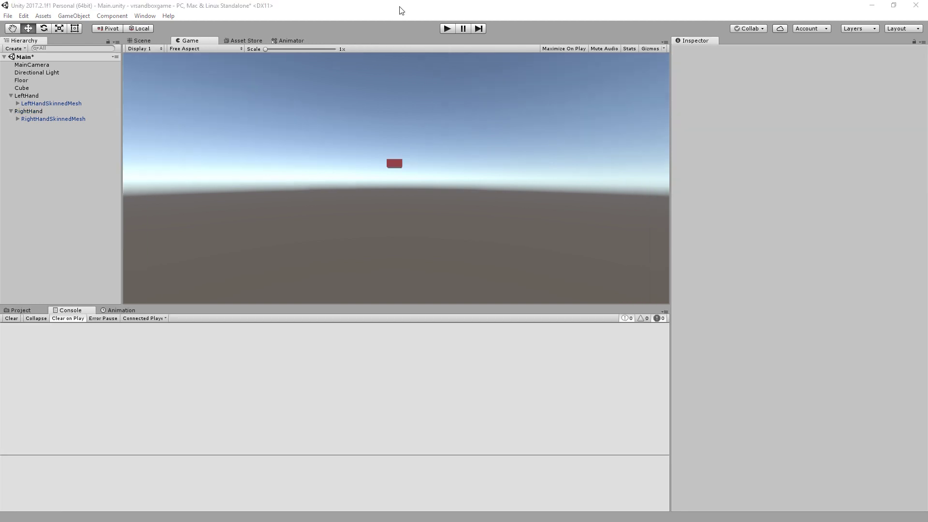
Set Other Hand Reference in the Hand Grabbing script to RightHand on LeftHand and to LeftHand on RightHand.
{"action": "left_click", "coordinate": [38, 96]}
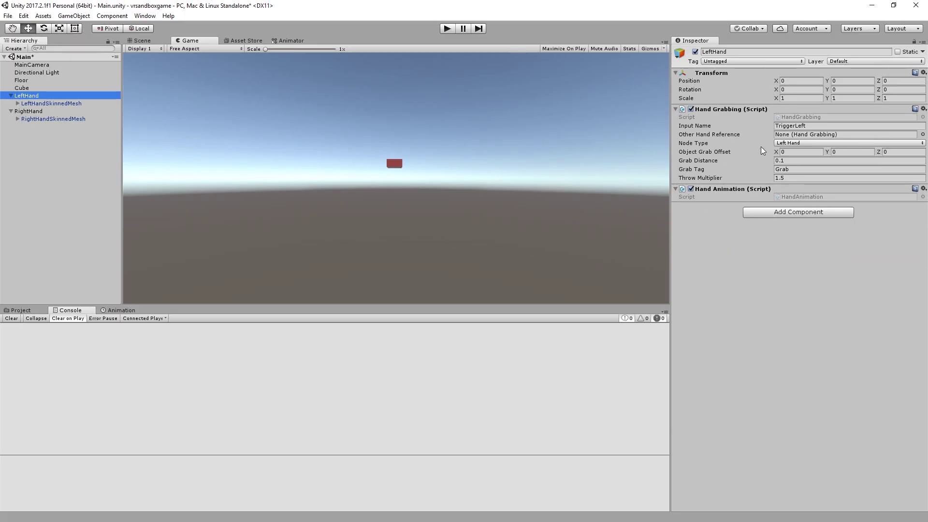
{"action": "left_click_drag", "start_coordinate": [32, 115], "coordinate": [810, 140]}
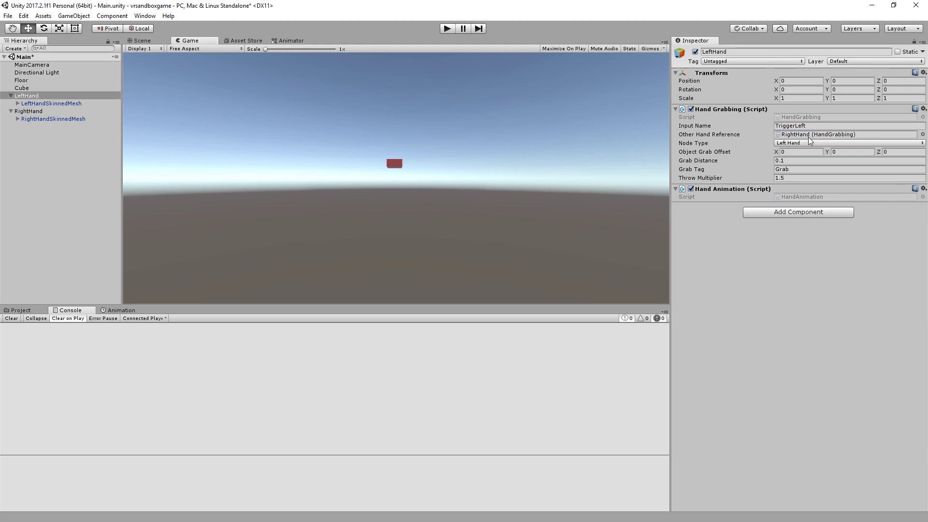
{"action": "left_click", "coordinate": [51, 112]}
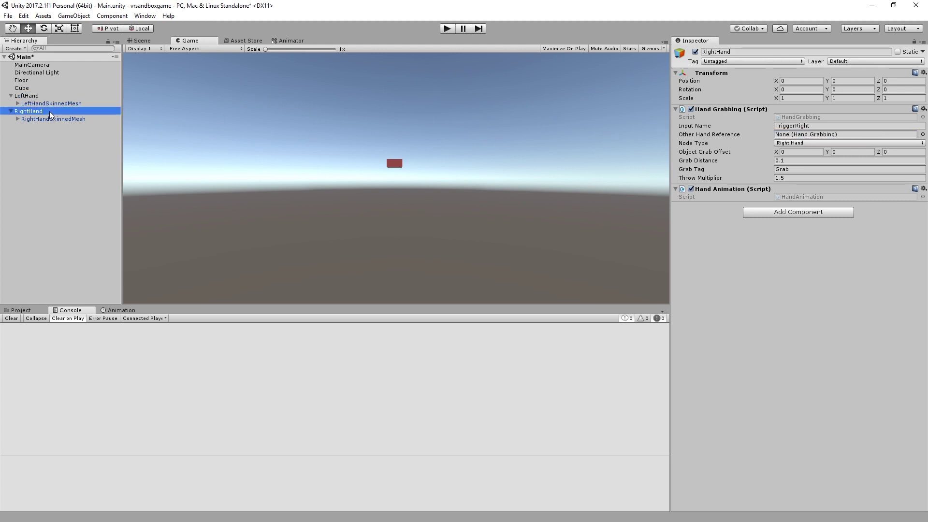
{"action": "left_click_drag", "start_coordinate": [31, 99], "coordinate": [814, 140]}
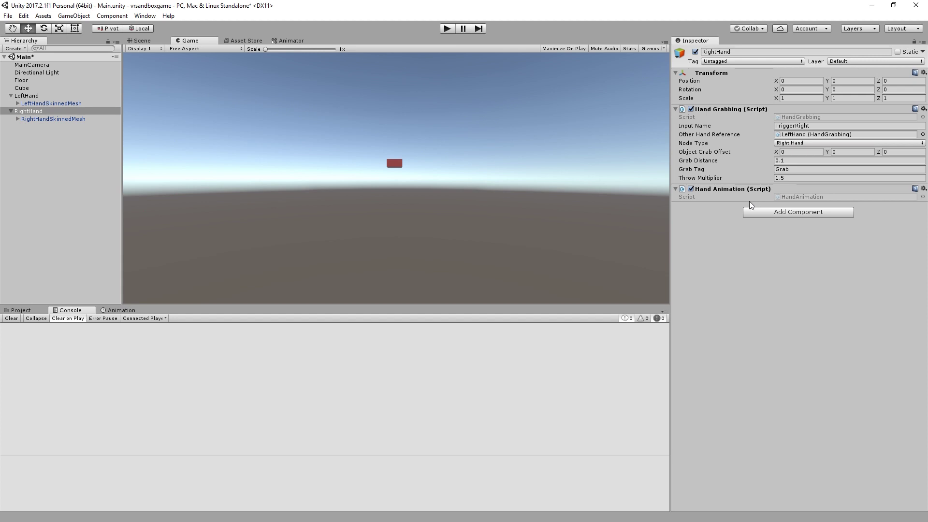
Save the Main scene and start Play mode to test the hands.
{"action": "left_click", "coordinate": [8, 16]}
{"action": "left_click", "coordinate": [14, 52]}
{"action": "left_click", "coordinate": [446, 30]}
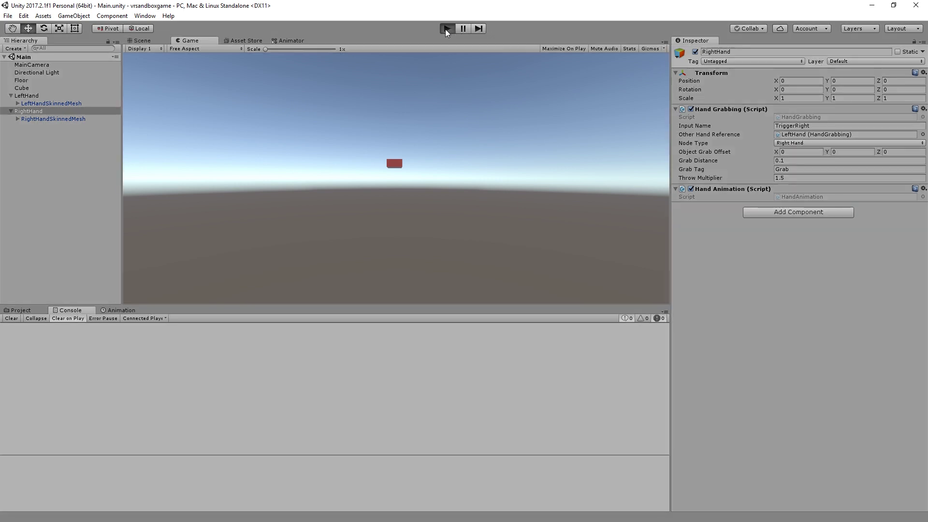